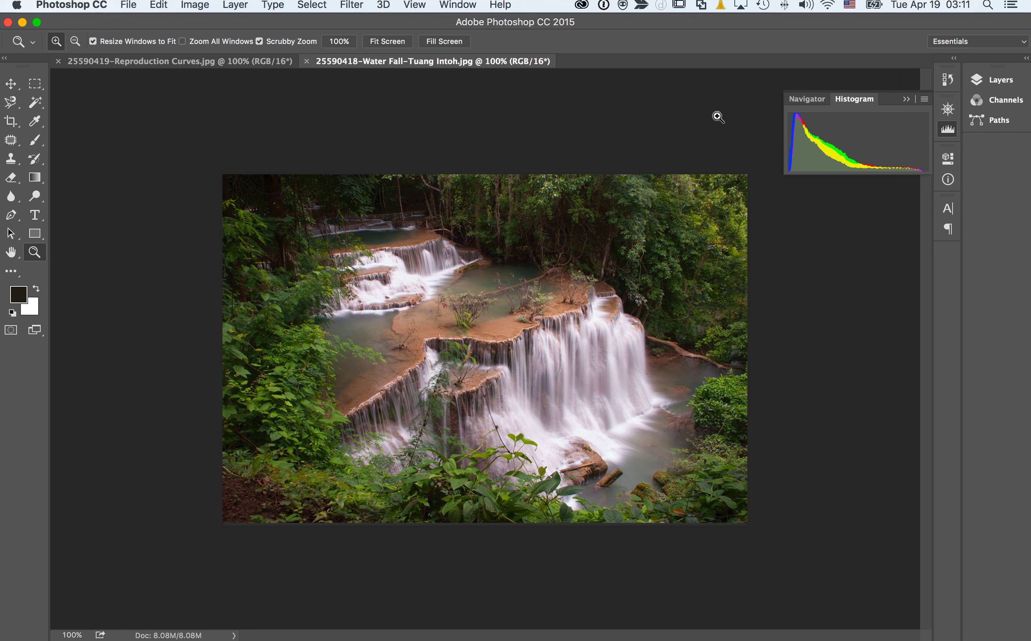
Switch to the notes document and point out INPUT, OUTPUT and the Hi-light, Mid-tone and Shadow terms.
{"action": "key", "text": "ctrl+Right"}
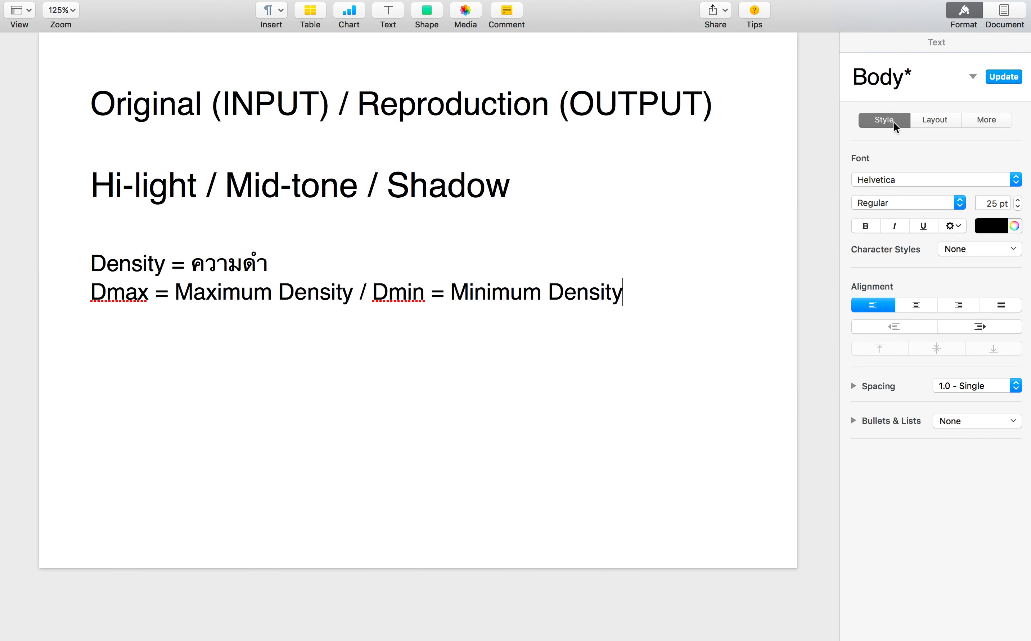
{"action": "double_click", "coordinate": [269, 103]}
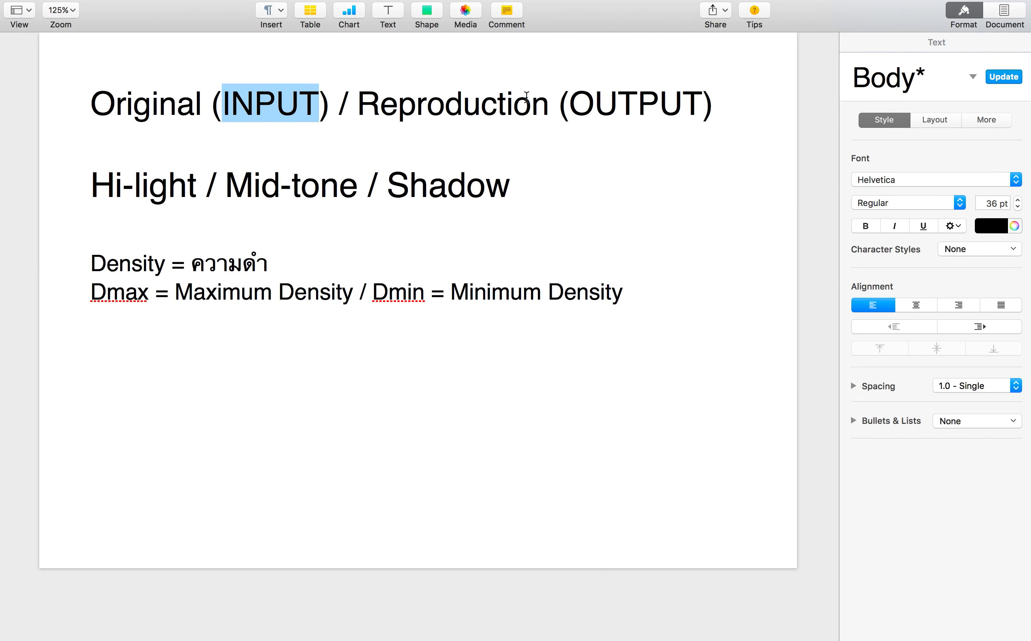
{"action": "left_click", "coordinate": [619, 106]}
{"action": "double_click", "coordinate": [620, 106]}
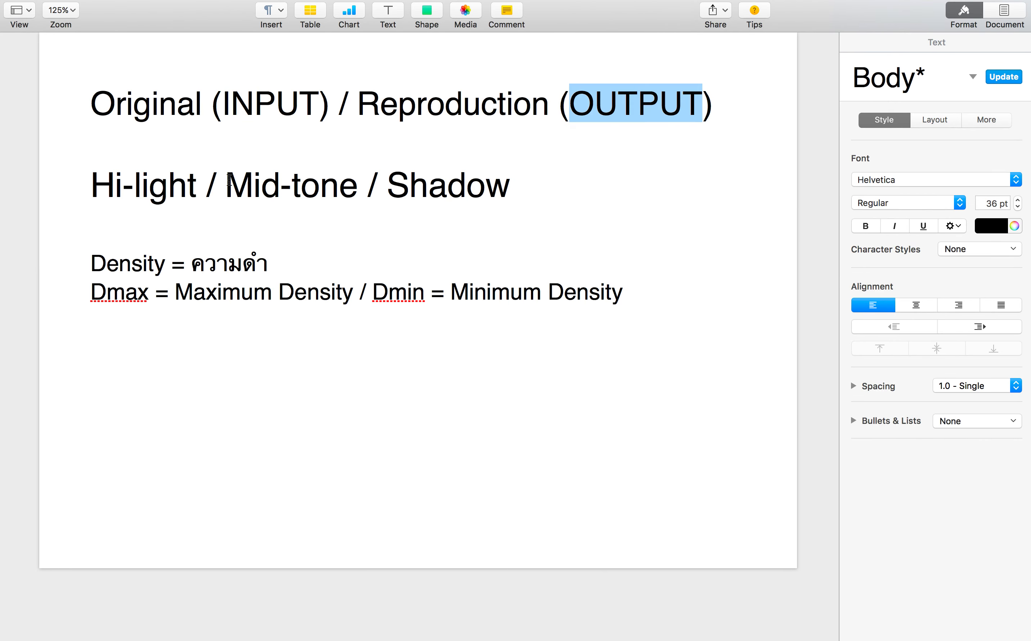
{"action": "double_click", "coordinate": [189, 191]}
{"action": "left_click", "coordinate": [281, 194]}
{"action": "left_click", "coordinate": [401, 193]}
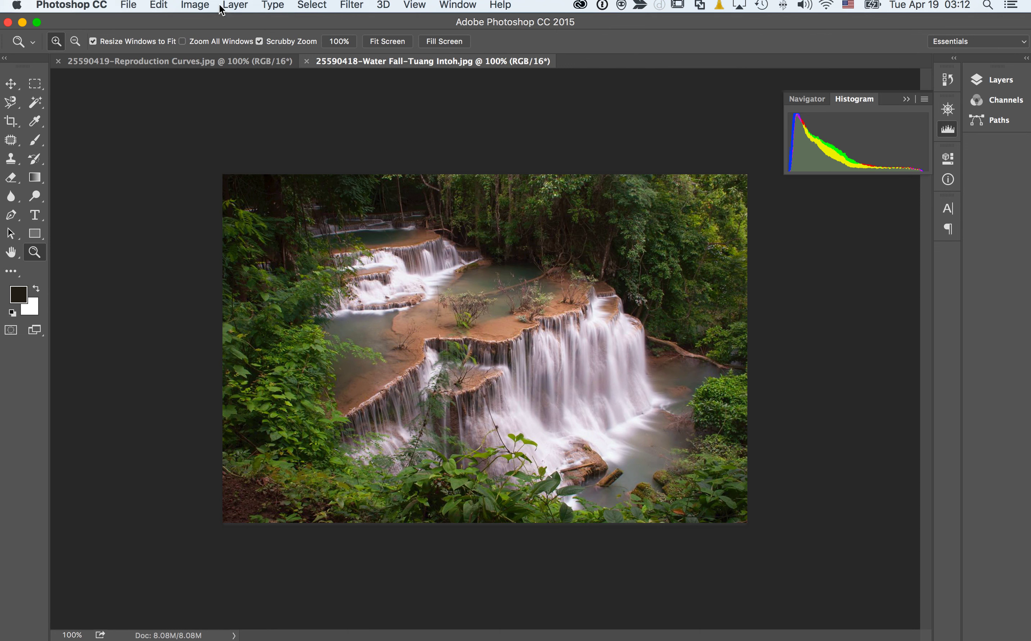
In Photoshop, convert the colour waterfall photo to Grayscale mode, discarding its colour information.
{"action": "left_click", "coordinate": [206, 8]}
{"action": "mouse_move", "coordinate": [210, 24]}
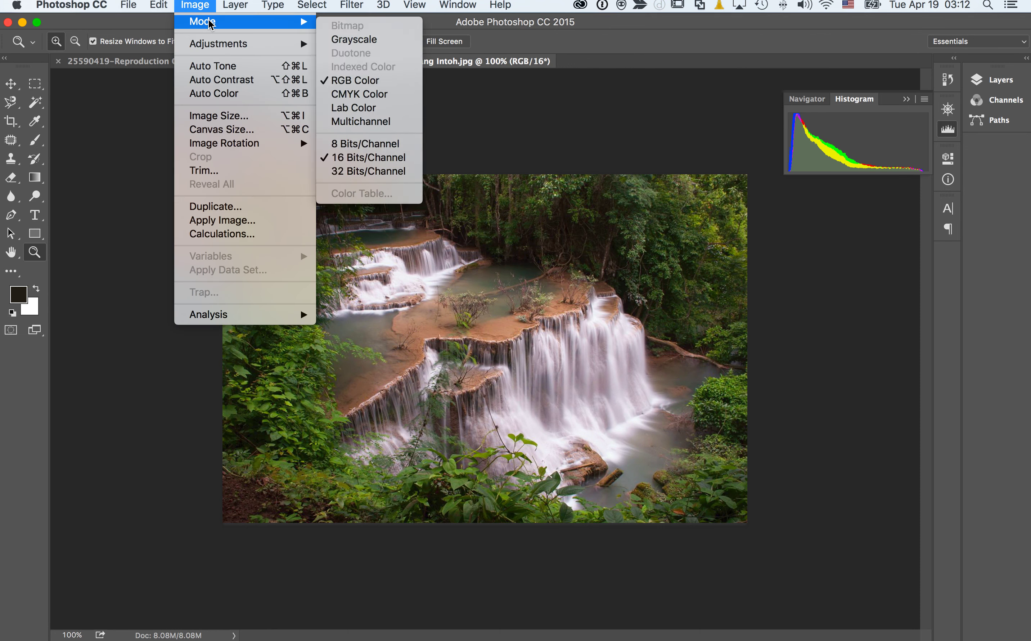
{"action": "left_click", "coordinate": [348, 39]}
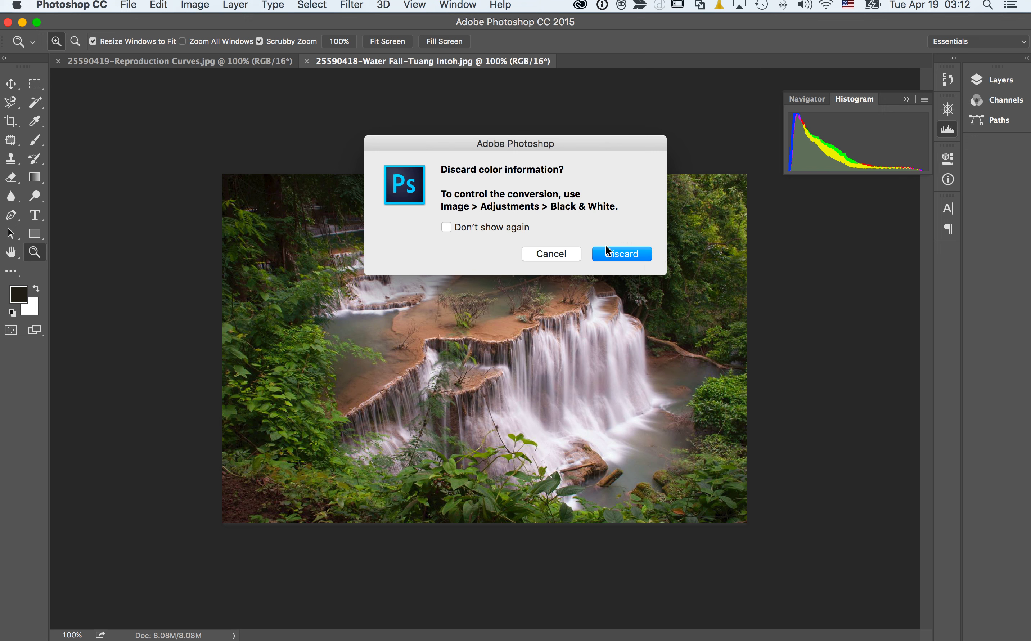
{"action": "left_click", "coordinate": [621, 254]}
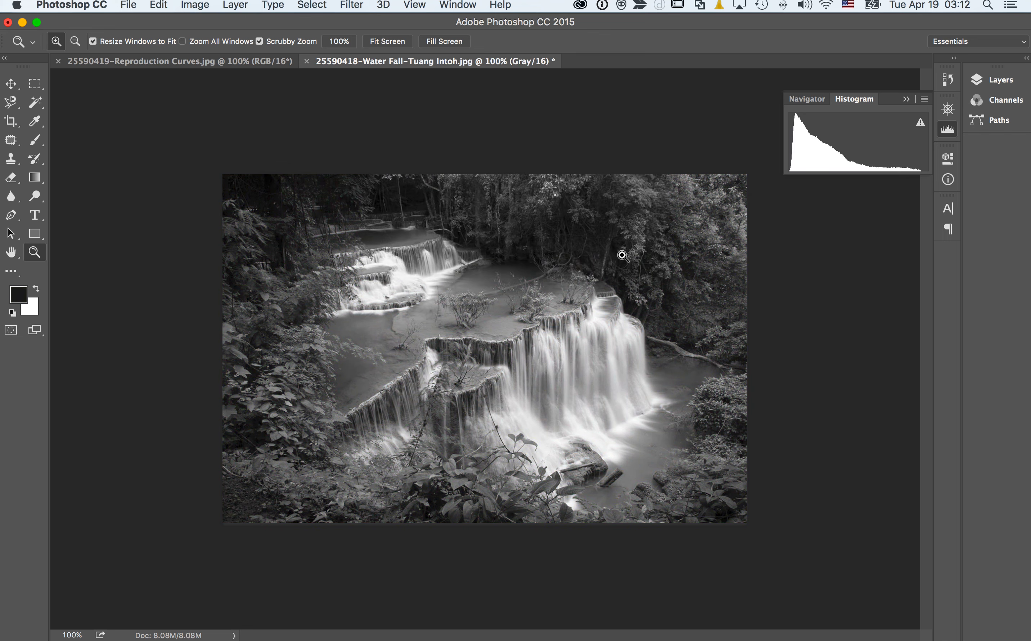
Switch to Lightroom, set the waterfall photo's treatment to Black & White, and compare it with the Photoshop grayscale version.
{"action": "key", "text": "ctrl+Left"}
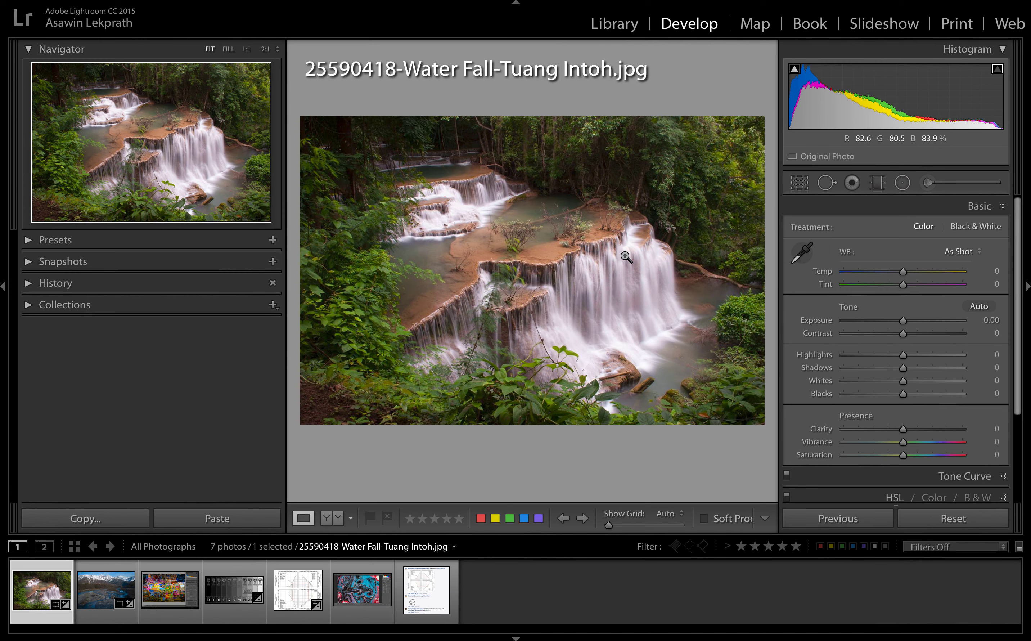
{"action": "key", "text": "v"}
{"action": "key", "text": "ctrl+Right"}
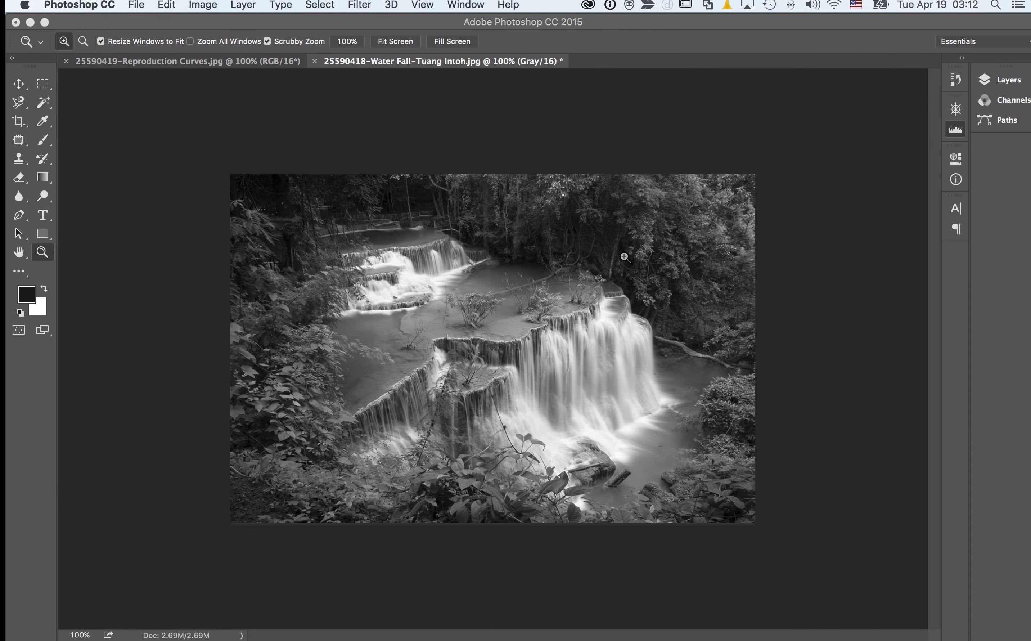
{"action": "key", "text": "ctrl+Left"}
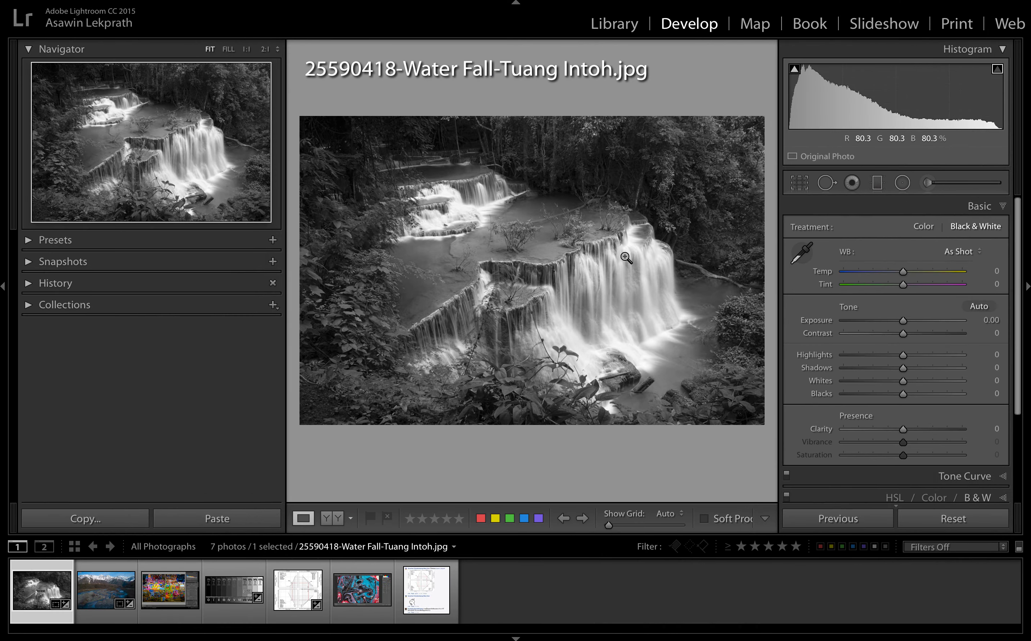
{"action": "key", "text": "ctrl+Right"}
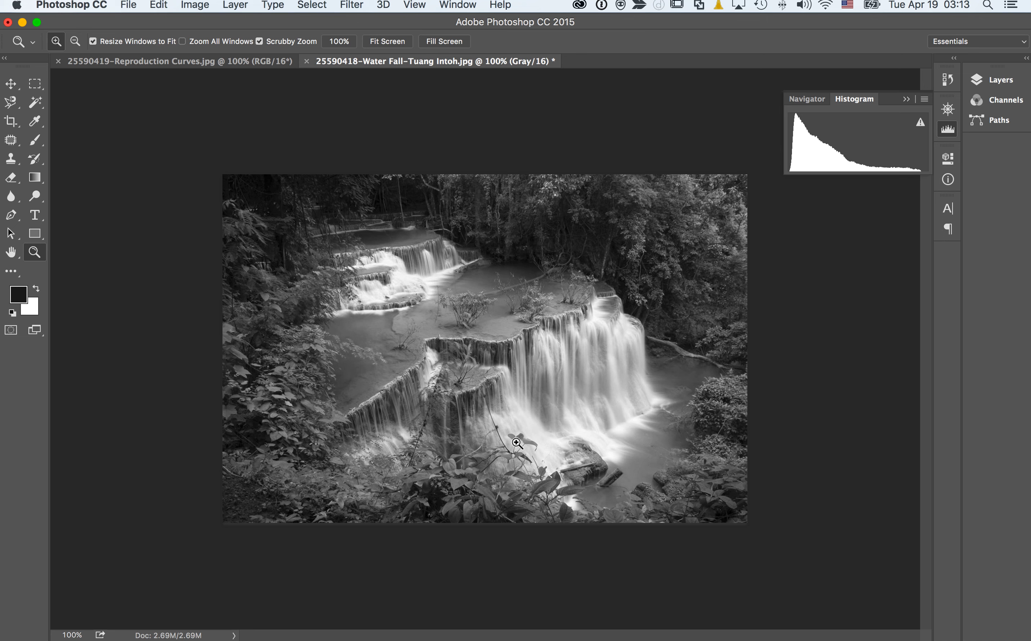
{"action": "key", "text": "ctrl+Left"}
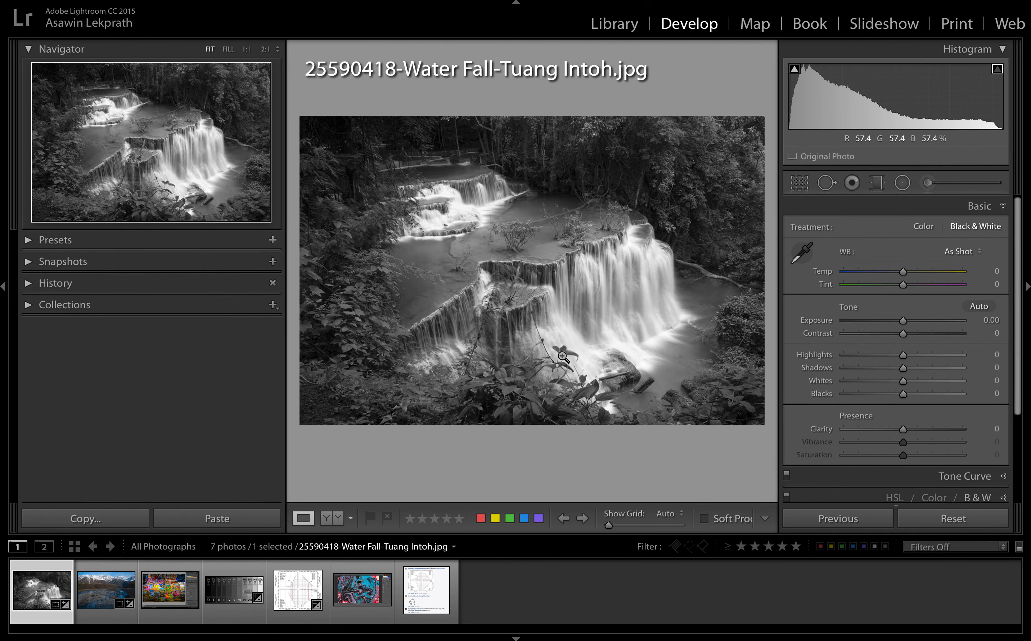
Switch to Photoshop and compare the Light (0-255) and Pigment/Ink % scales in the Curves adjustment, cancelling without changes.
{"action": "key", "text": "super+Tab"}
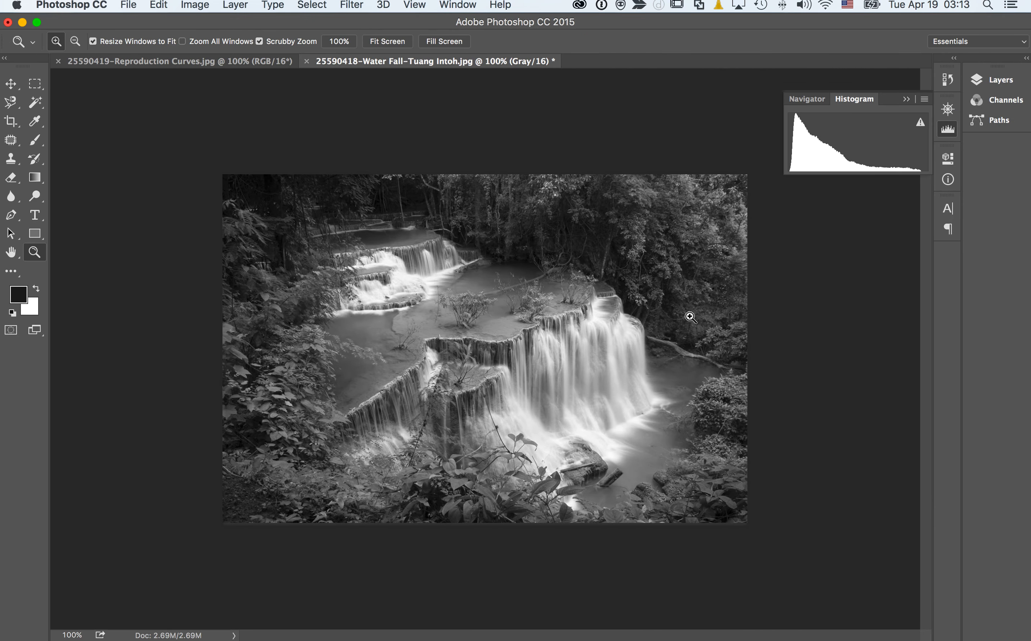
{"action": "left_click", "coordinate": [502, 6]}
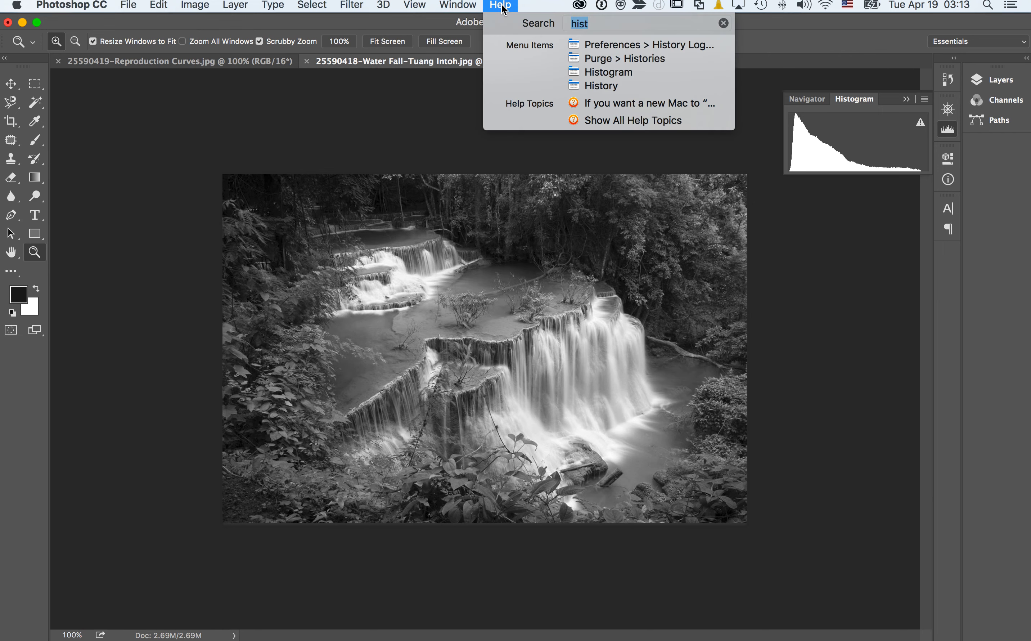
{"action": "type", "text": "curve"}
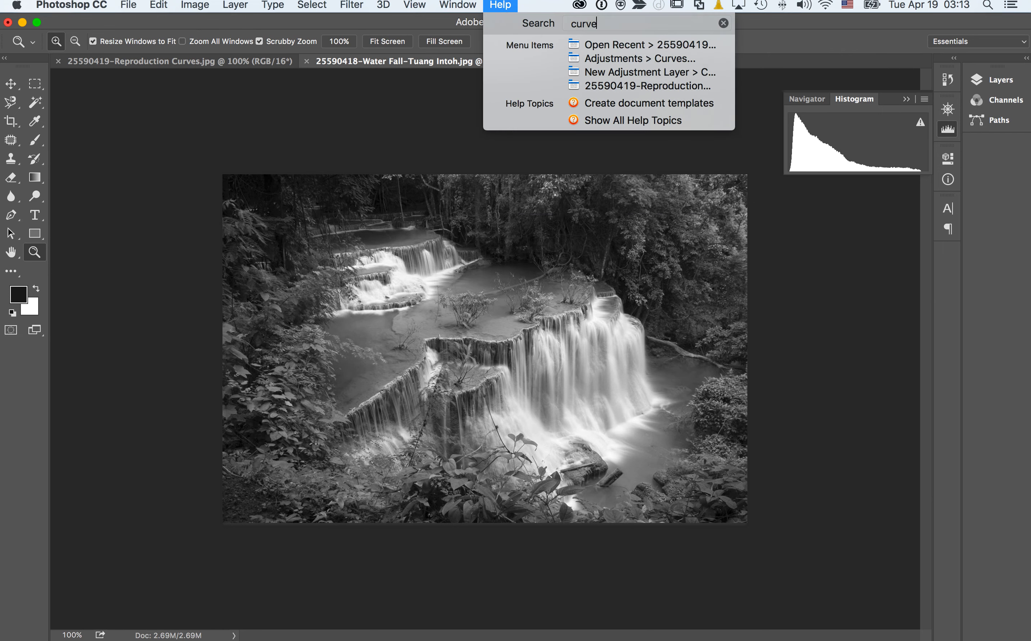
{"action": "left_click", "coordinate": [584, 61]}
{"action": "left_click_drag", "start_coordinate": [678, 249], "coordinate": [839, 250]}
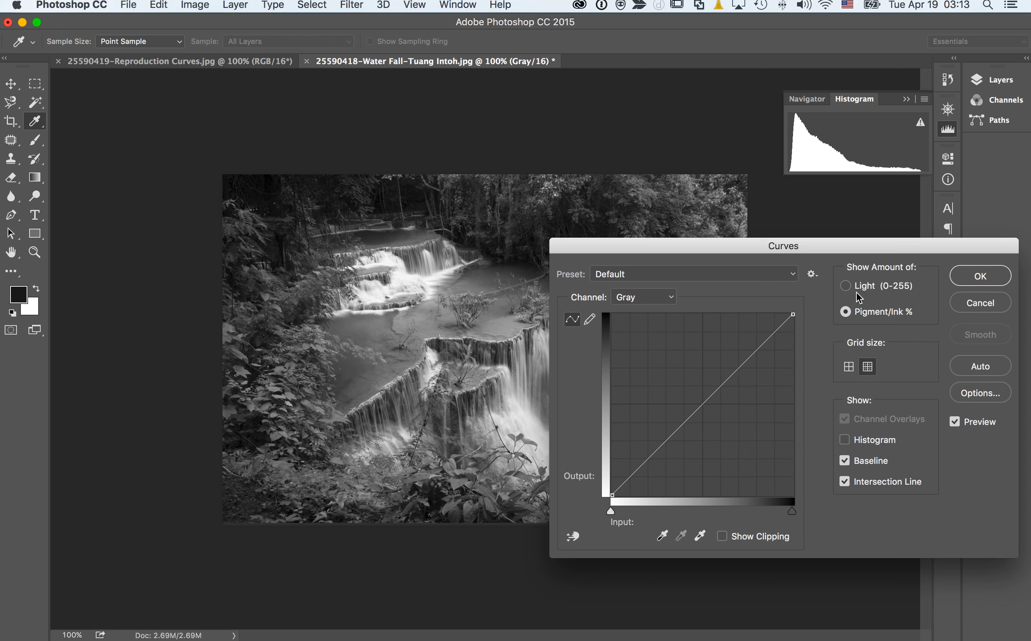
{"action": "left_click", "coordinate": [846, 288]}
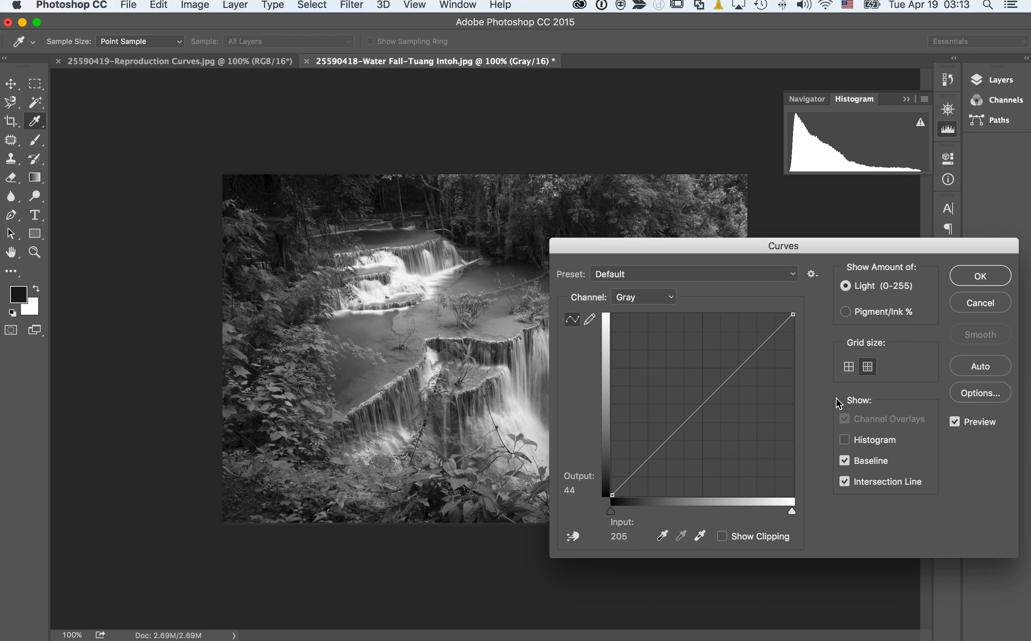
{"action": "left_click", "coordinate": [846, 313]}
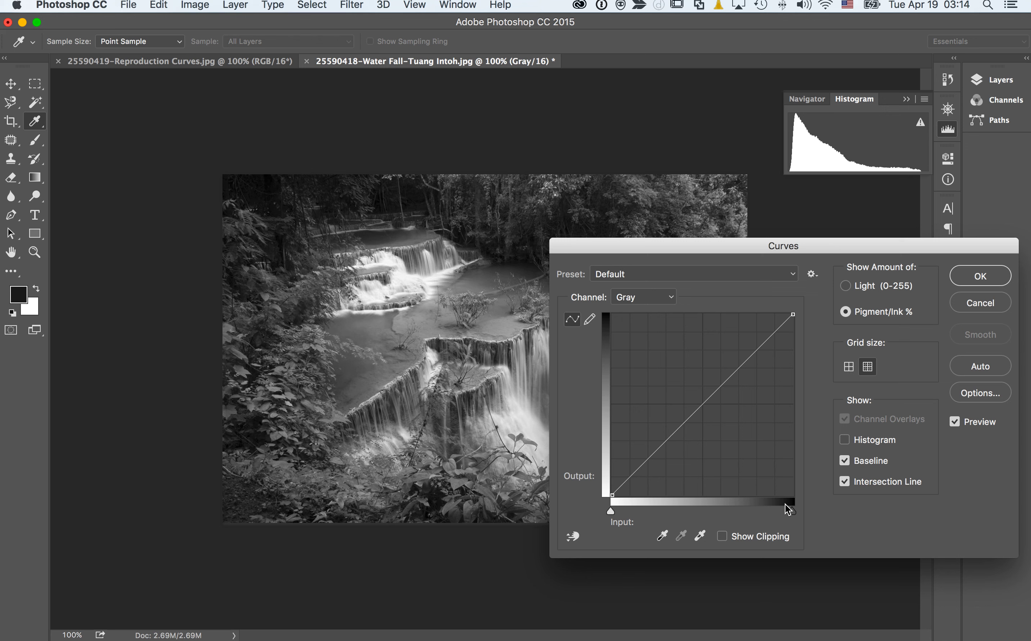
{"action": "left_click", "coordinate": [996, 313]}
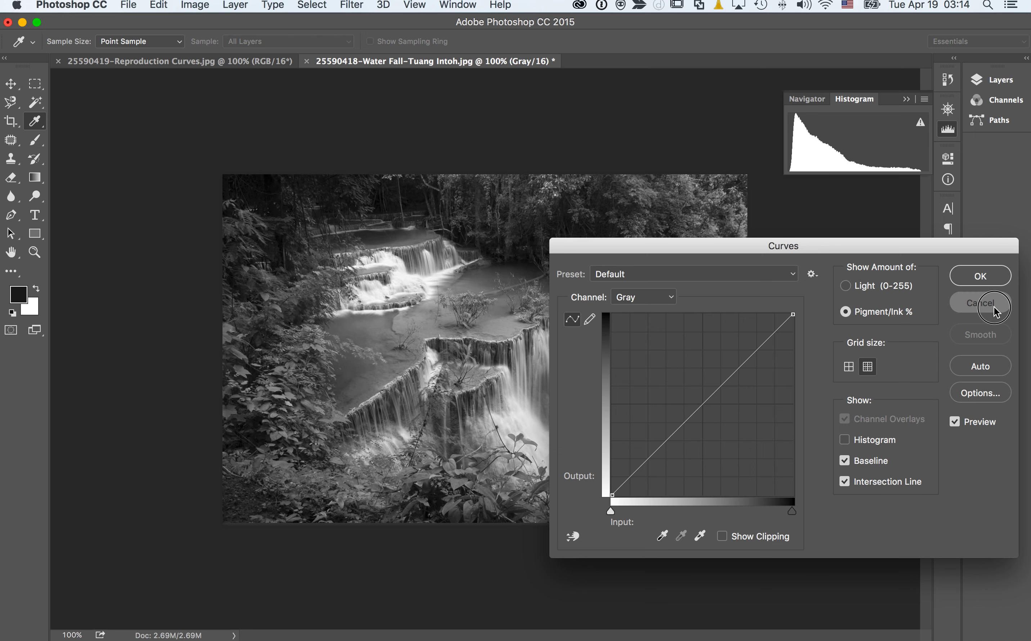
{"action": "key", "text": "z"}
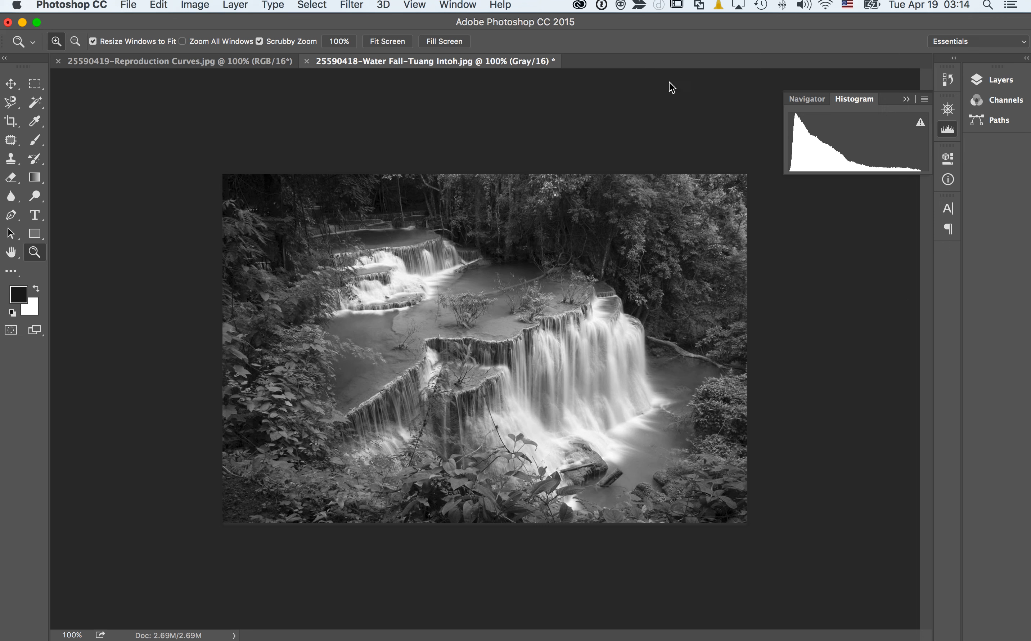
Show the Info readout to examine the grayscale photo's pixel values, and compare them with Lightroom's percentages.
{"action": "left_click", "coordinate": [499, 5]}
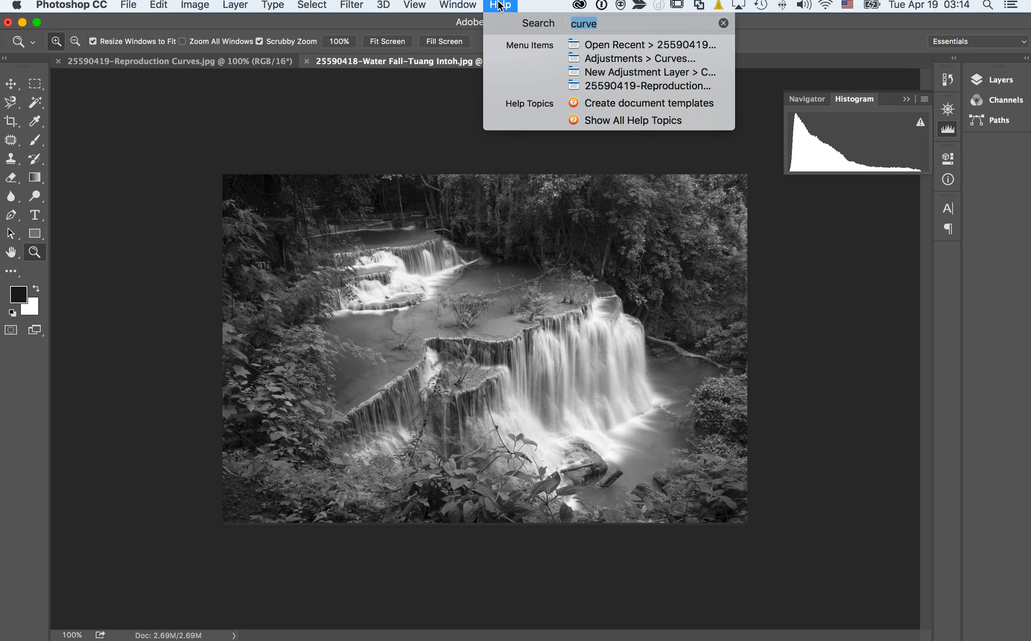
{"action": "type", "text": "info"}
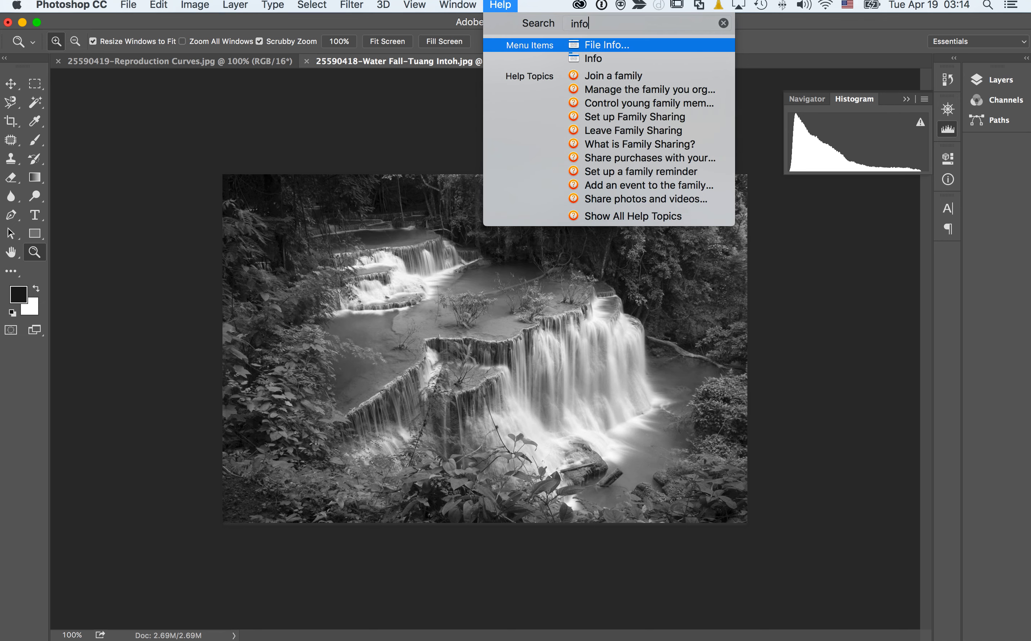
{"action": "key", "text": "Down"}
{"action": "key", "text": "Down"}
{"action": "key", "text": "Return"}
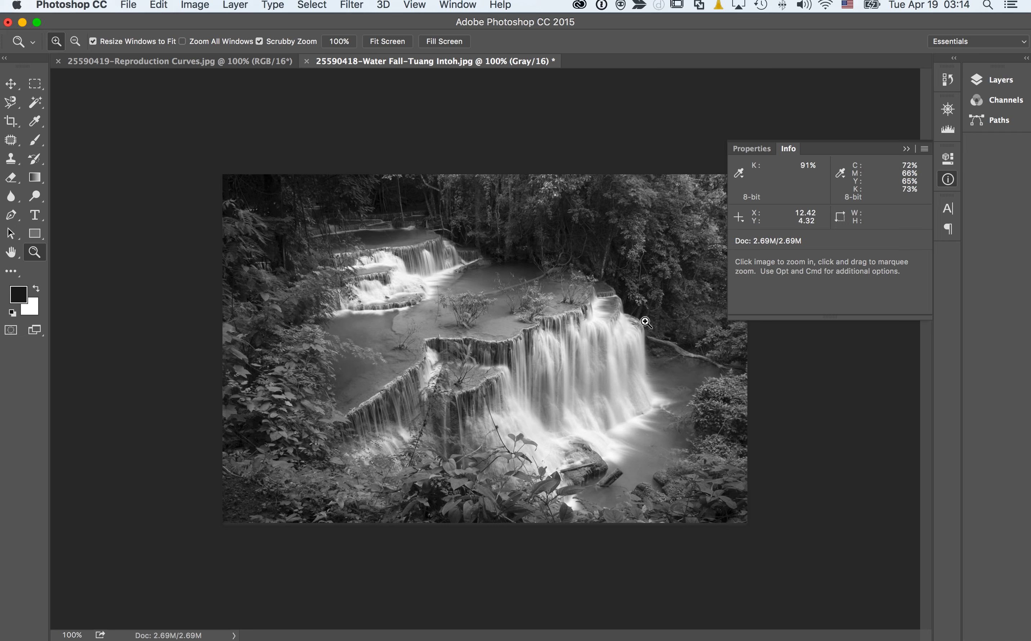
{"action": "key", "text": "ctrl+Left"}
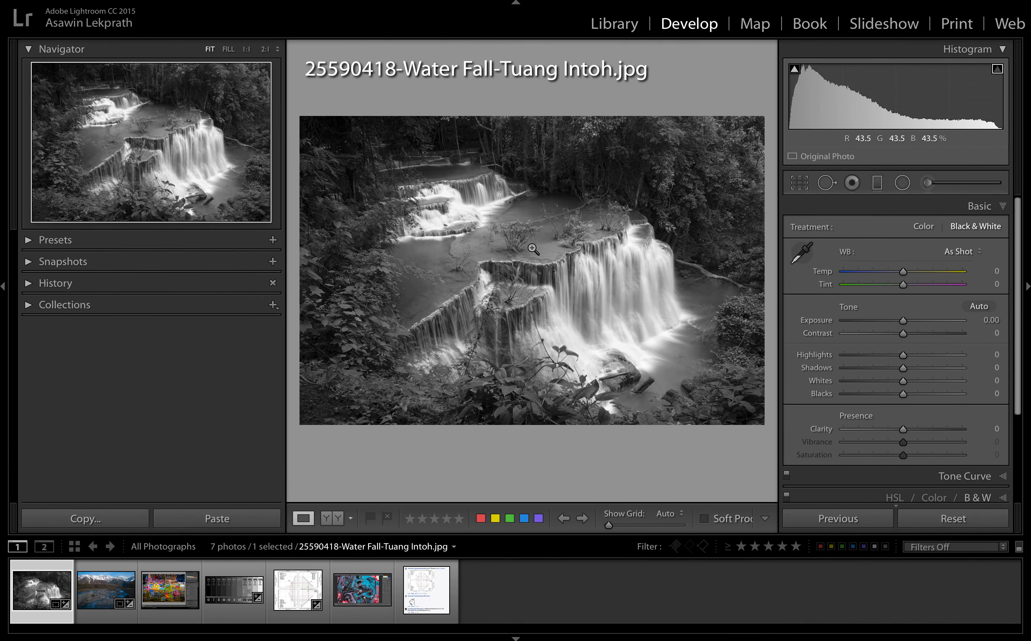
{"action": "key", "text": "ctrl+Right"}
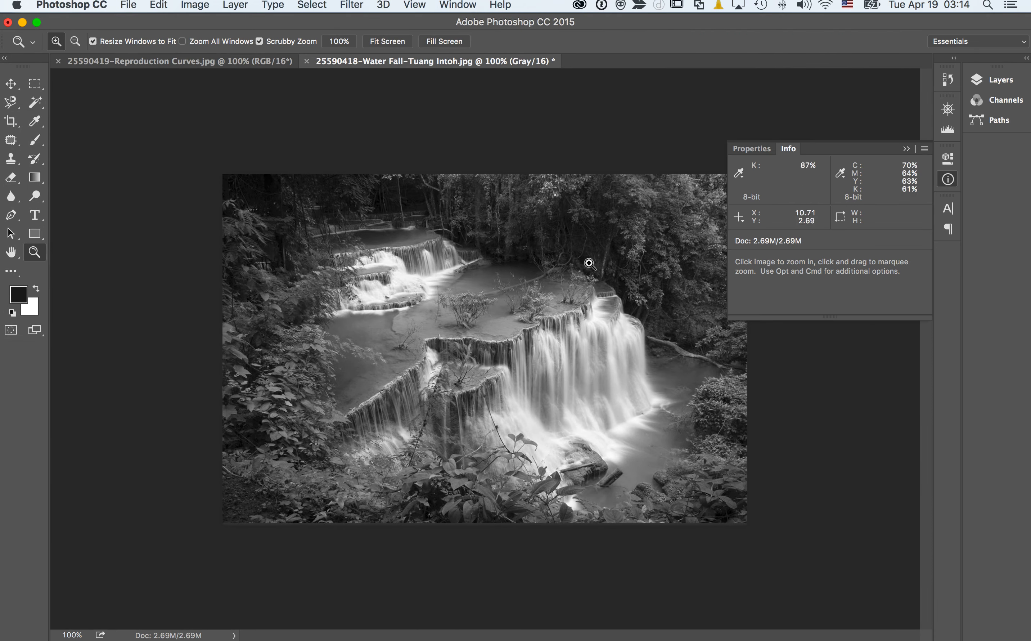
Revert the Photoshop image to its saved colour version and restore the Color treatment of the photo in Lightroom.
{"action": "left_click", "coordinate": [133, 6]}
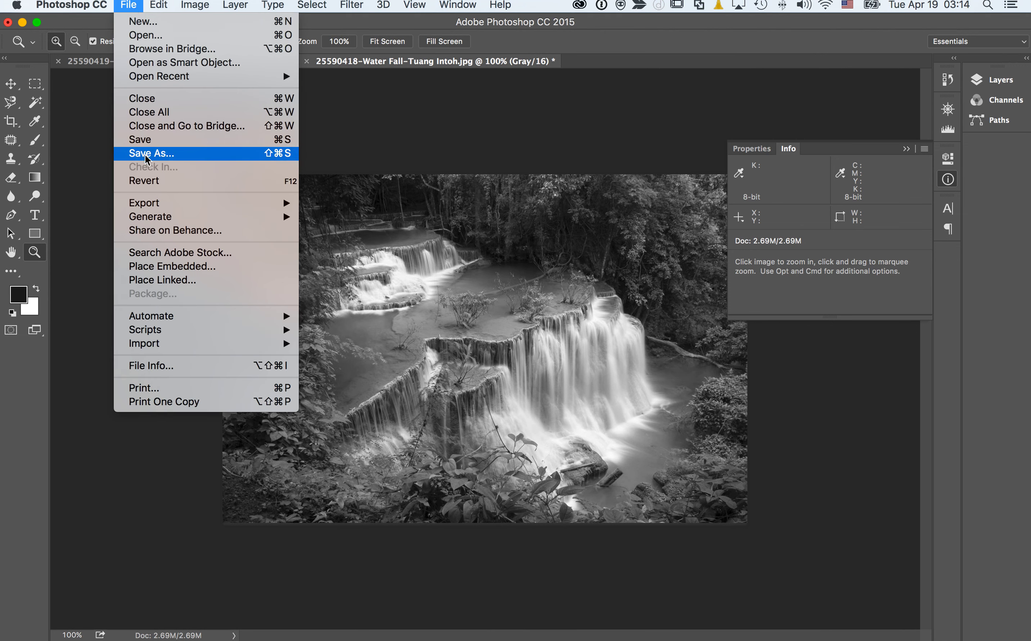
{"action": "left_click", "coordinate": [165, 185]}
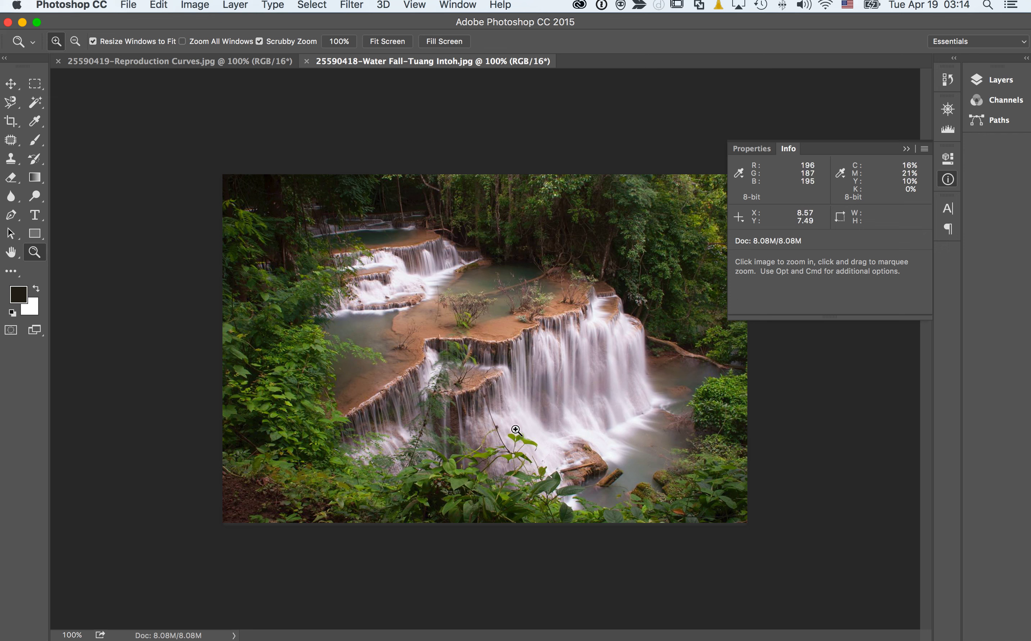
{"action": "key", "text": "super+Tab"}
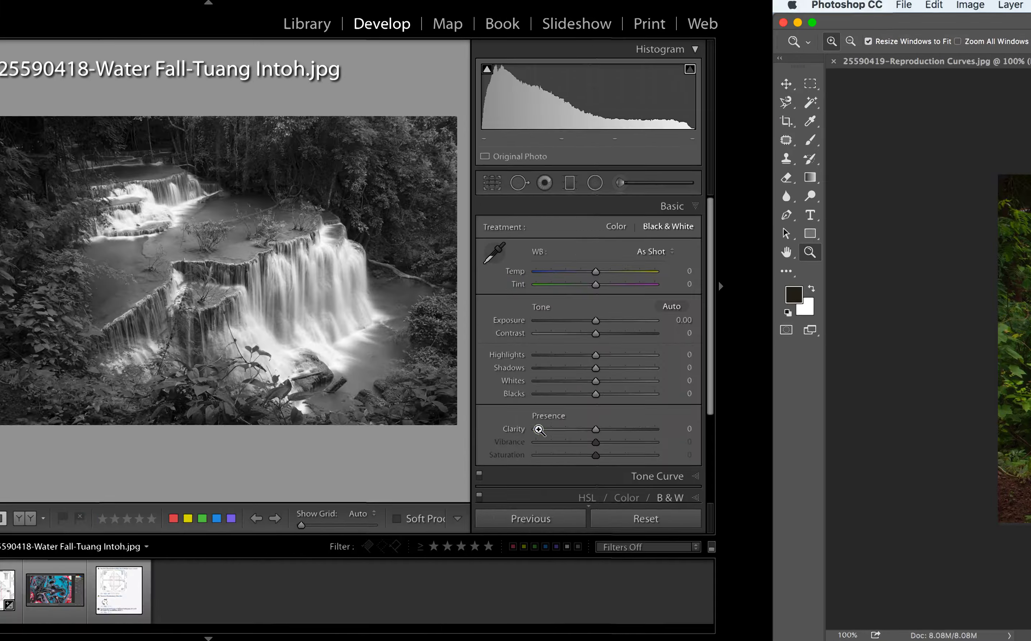
{"action": "key", "text": "v"}
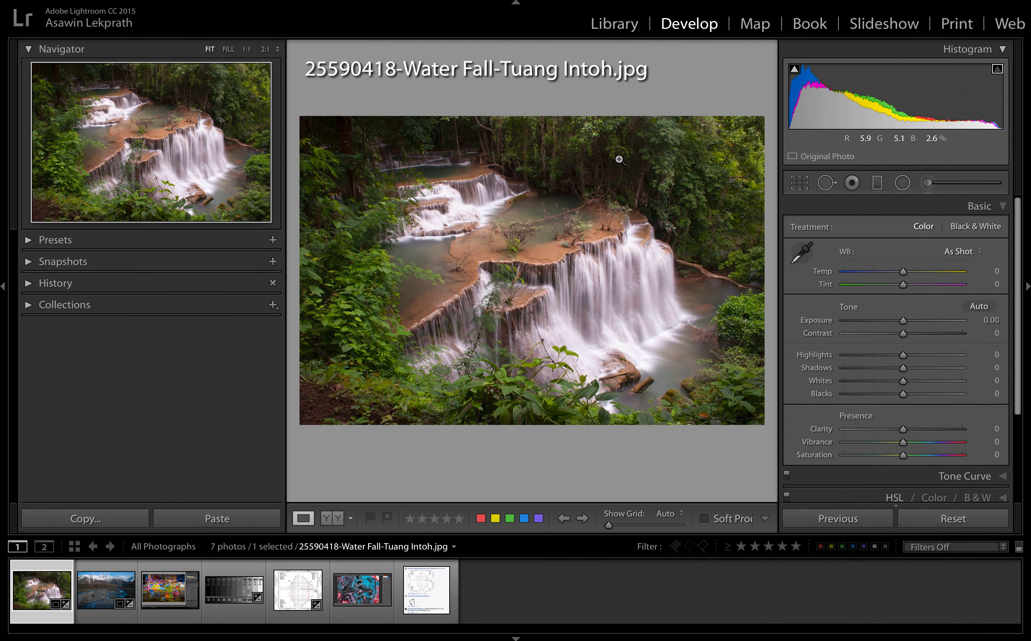
Switch to Photoshop and convert the reverted RGB waterfall photo to Grayscale, discarding the colour information.
{"action": "key", "text": "ctrl+Right"}
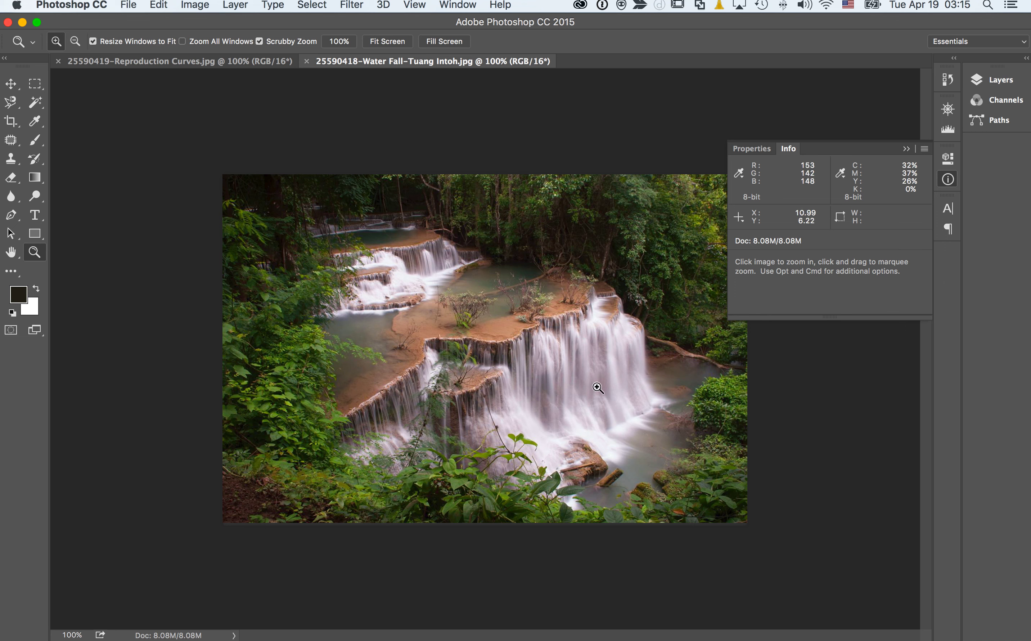
{"action": "left_click", "coordinate": [208, 5]}
{"action": "mouse_move", "coordinate": [237, 22]}
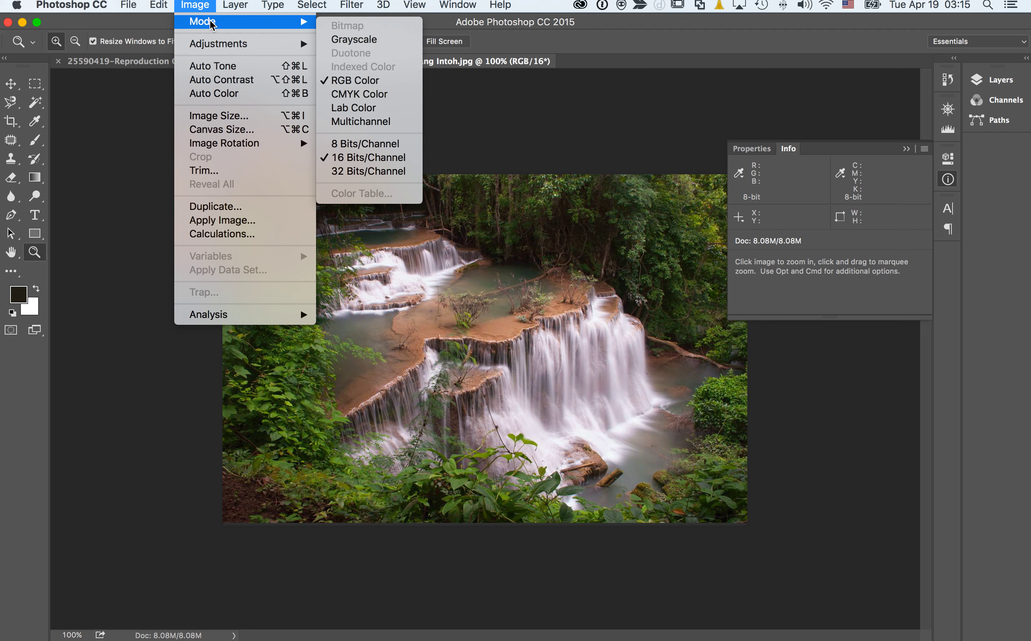
{"action": "left_click", "coordinate": [381, 41]}
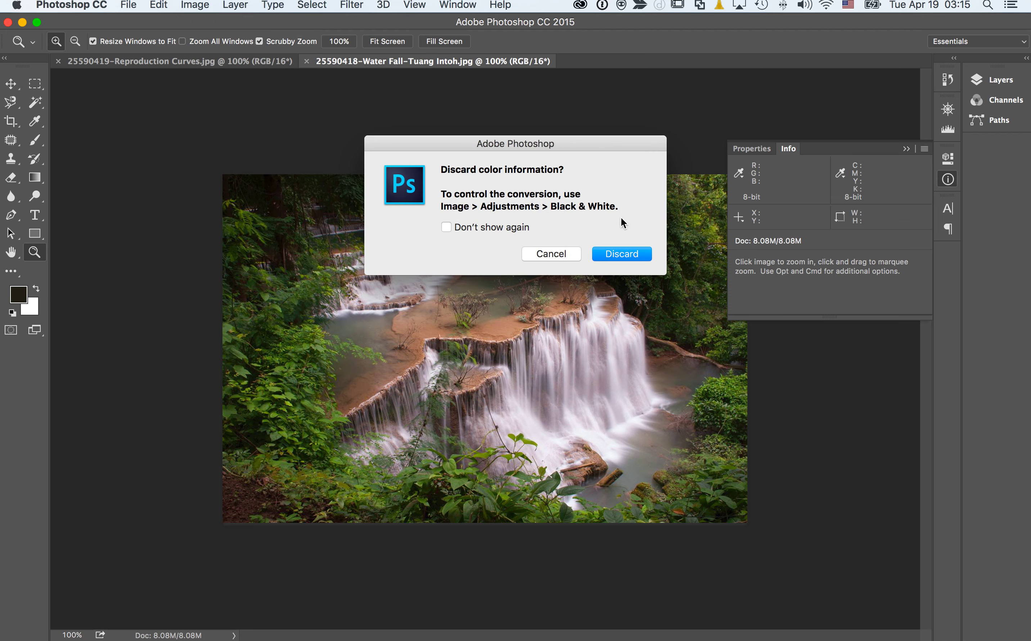
{"action": "left_click", "coordinate": [632, 255]}
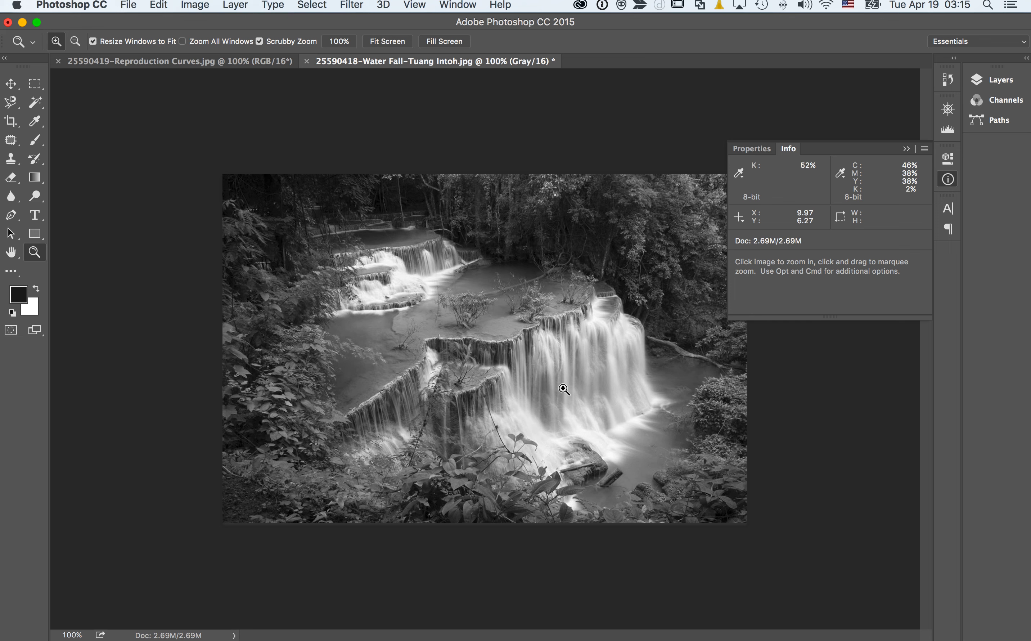
Collapse the Info readout, switch to Lightroom and set the waterfall photo's treatment to Black & White.
{"action": "left_click", "coordinate": [905, 151]}
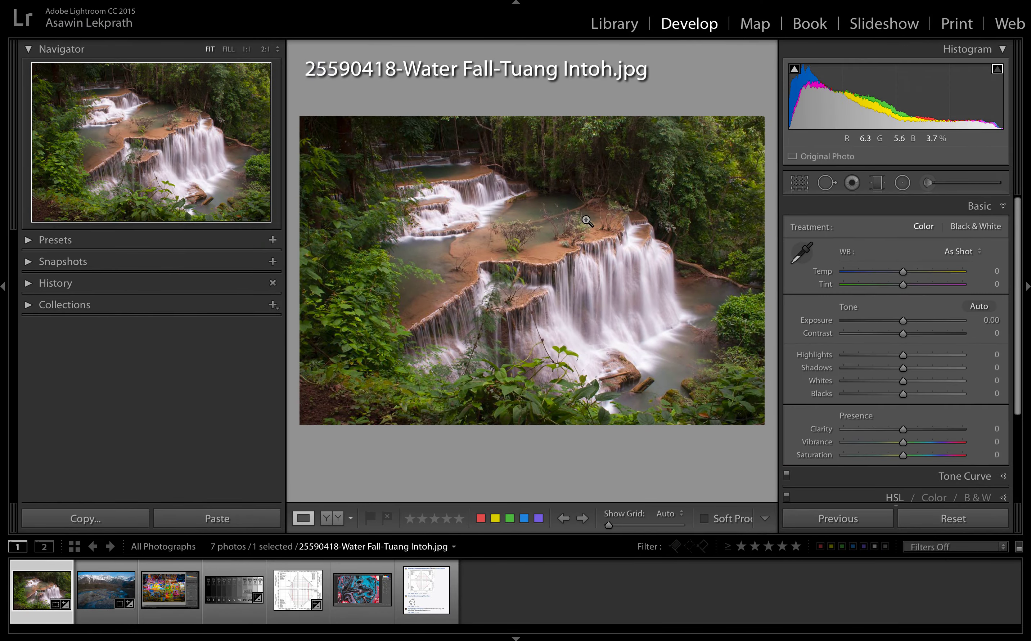
{"action": "key", "text": "v"}
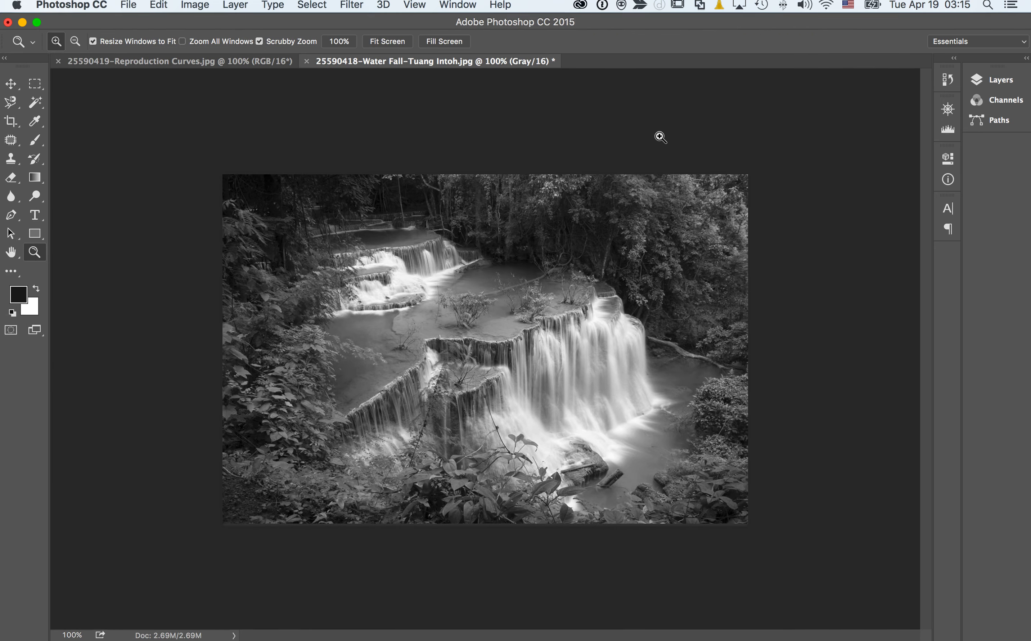
{"action": "left_click", "coordinate": [659, 136]}
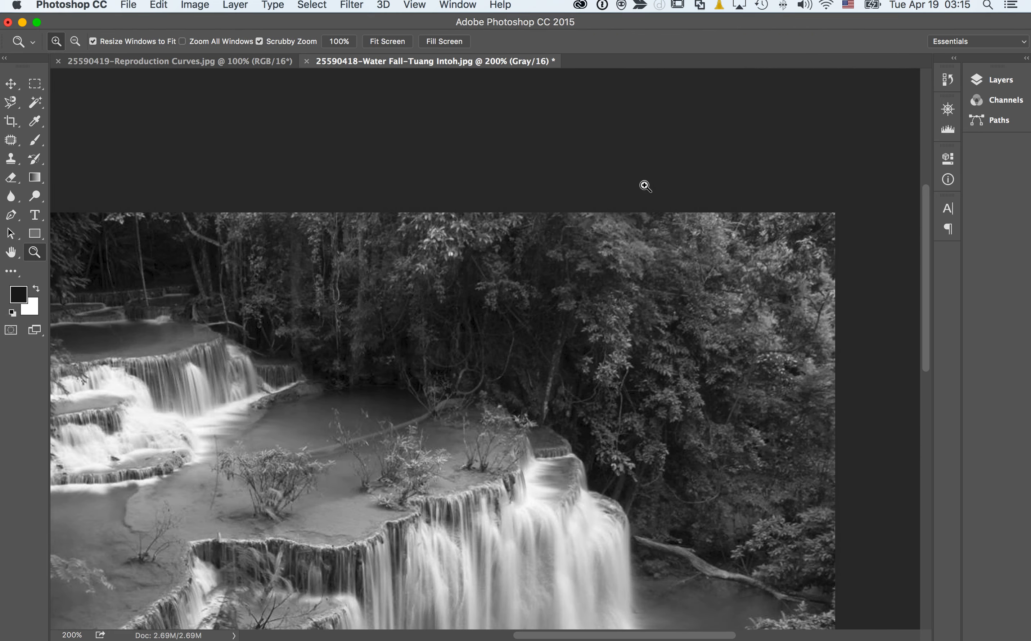
{"action": "left_click", "coordinate": [579, 373]}
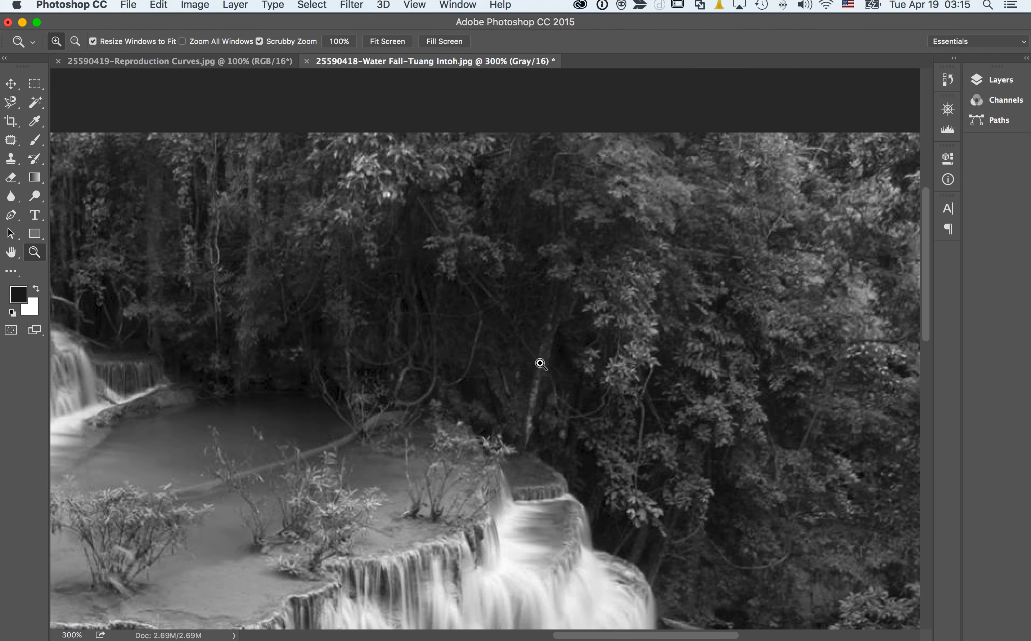
{"action": "double_click", "coordinate": [34, 258]}
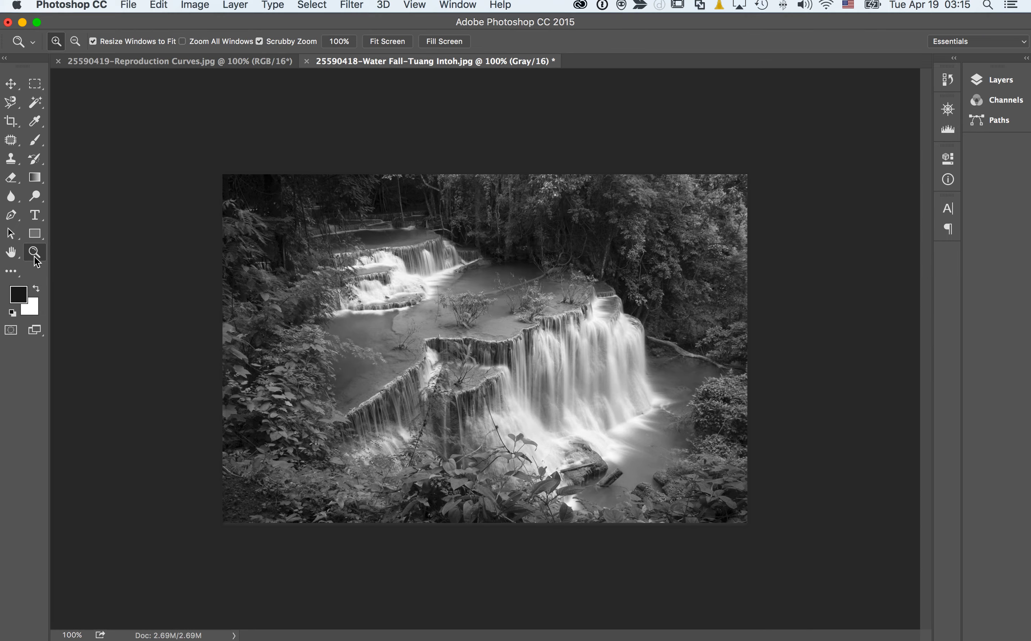
Find the Curves adjustment by searching the commands for "curve" and open it for the grayscale waterfall photo.
{"action": "left_click", "coordinate": [513, 4]}
{"action": "type", "text": "curve"}
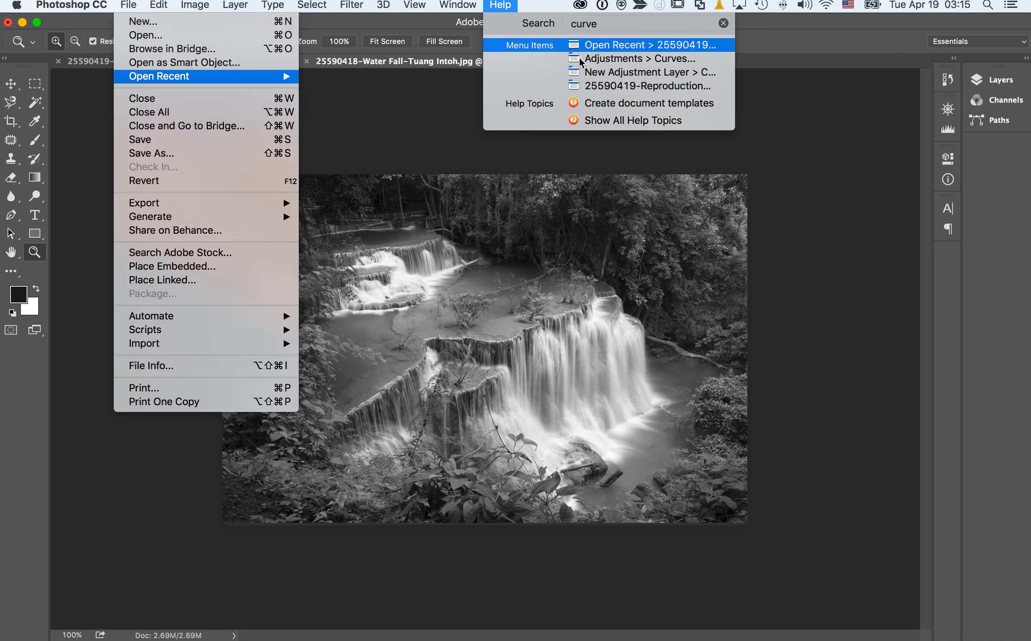
{"action": "left_click", "coordinate": [593, 58]}
{"action": "left_click_drag", "start_coordinate": [807, 250], "coordinate": [838, 195]}
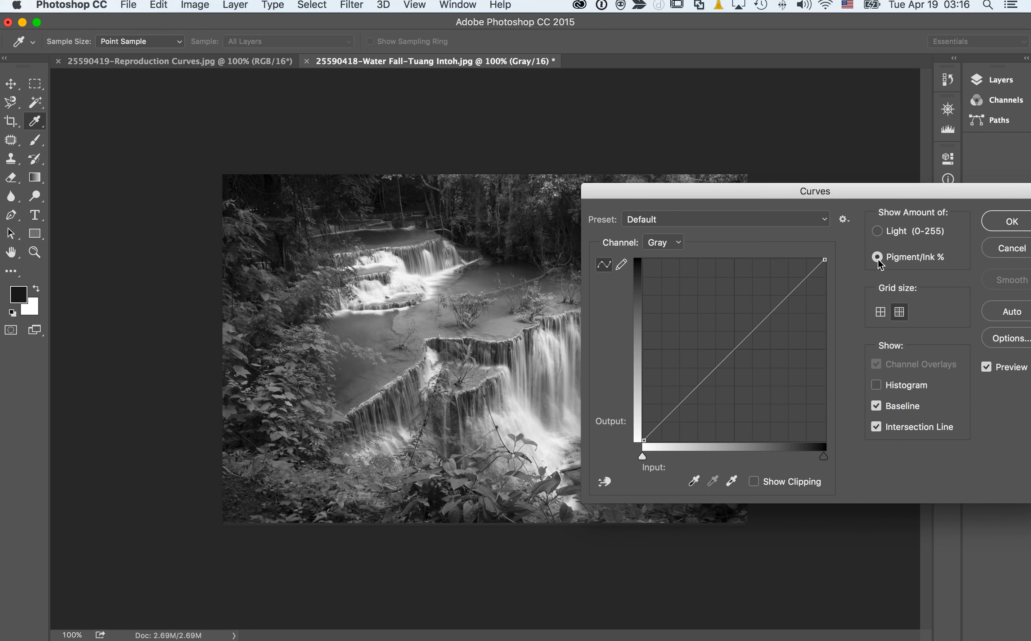
Reposition the Curves dialog beside the waterfall and briefly show the histogram behind the curve.
{"action": "left_click_drag", "start_coordinate": [846, 191], "coordinate": [802, 251]}
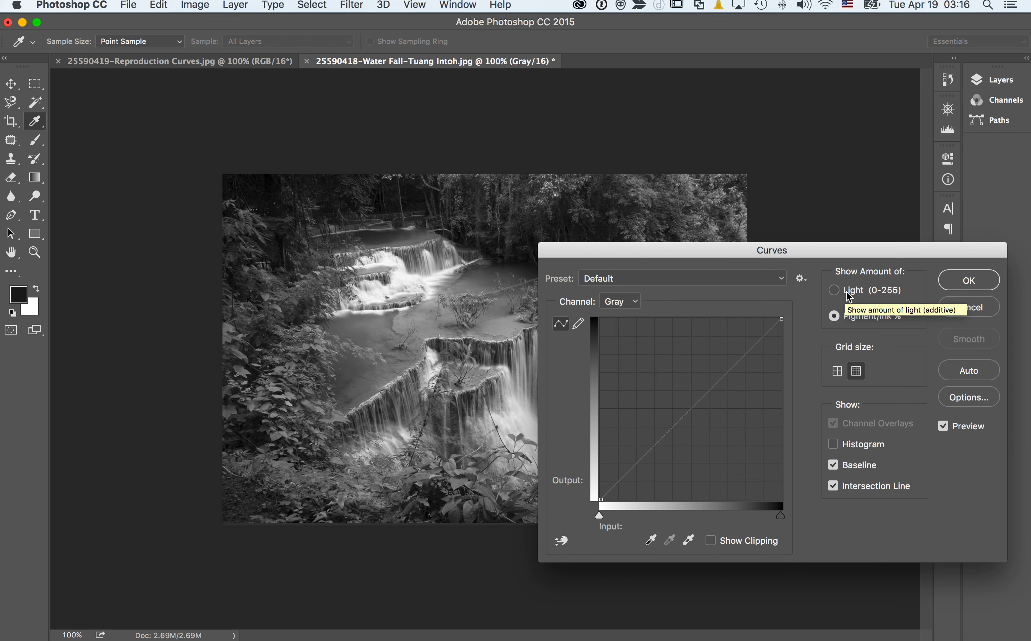
{"action": "left_click_drag", "start_coordinate": [815, 253], "coordinate": [853, 243]}
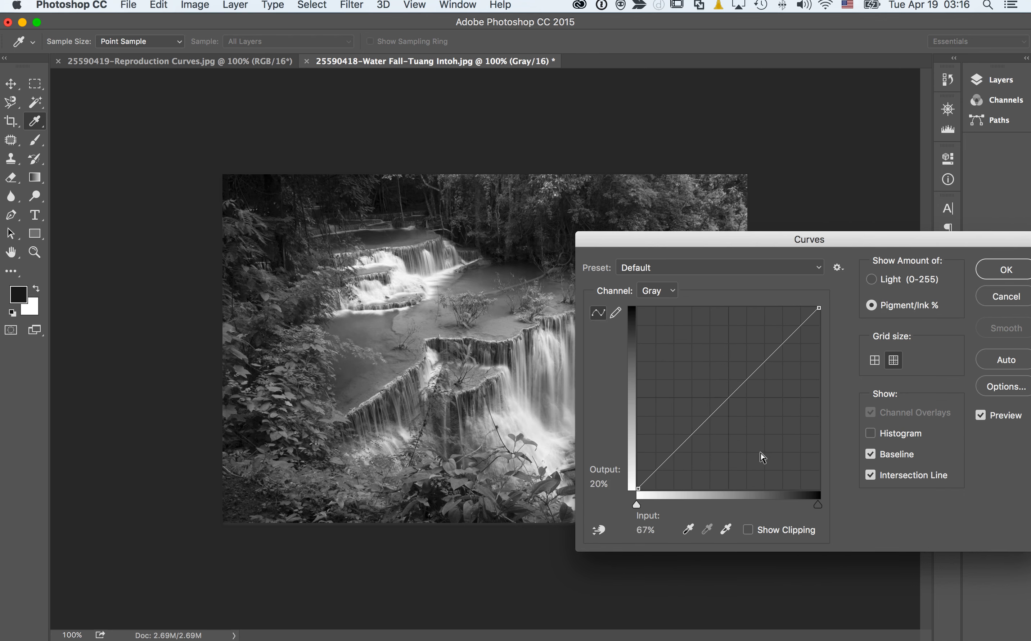
{"action": "left_click_drag", "start_coordinate": [796, 235], "coordinate": [796, 249]}
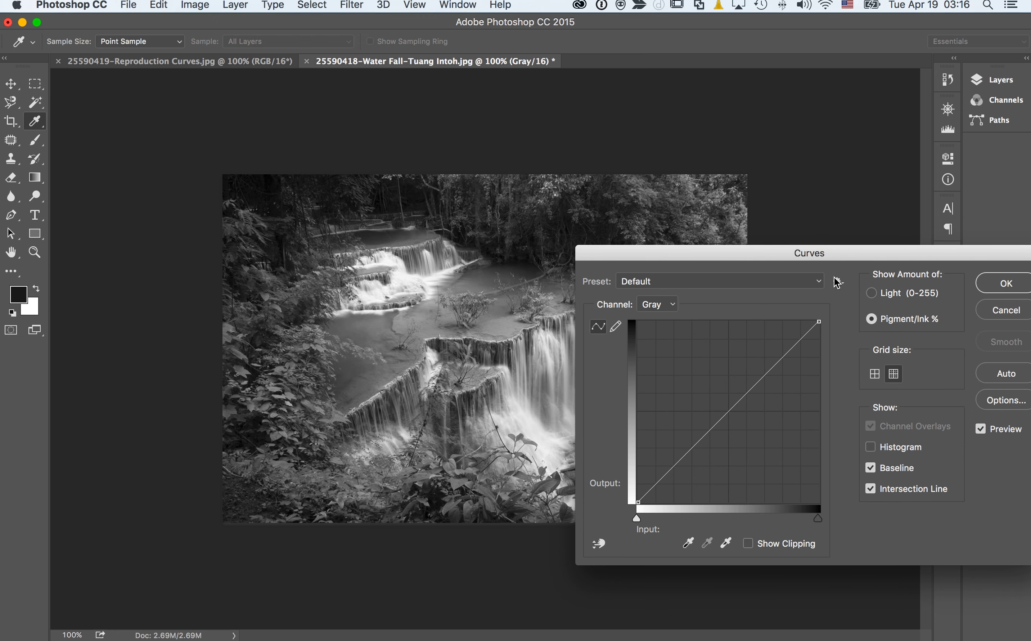
{"action": "left_click", "coordinate": [871, 447]}
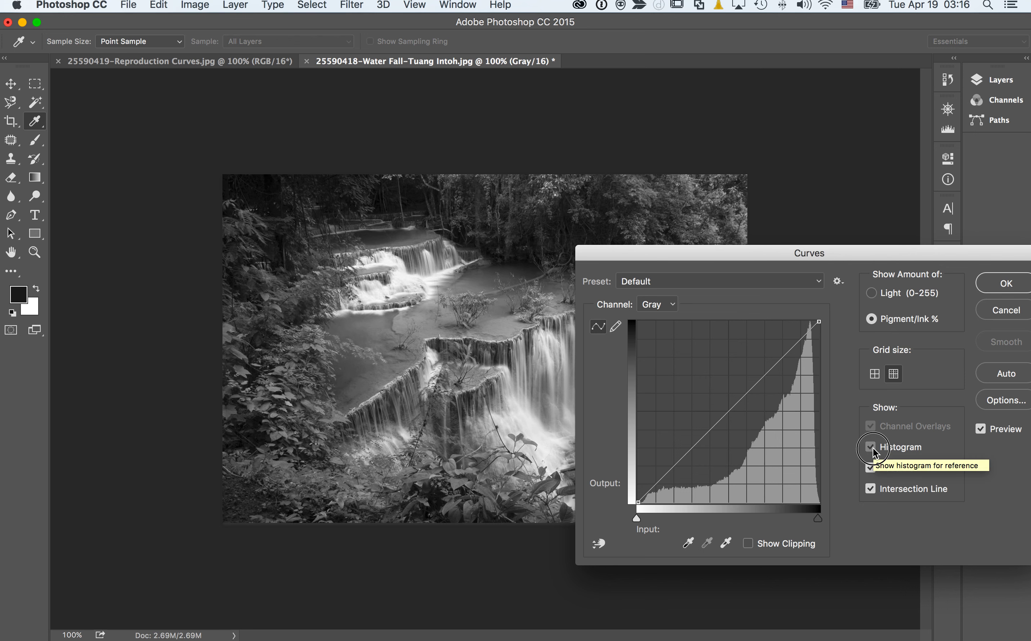
{"action": "left_click", "coordinate": [872, 447]}
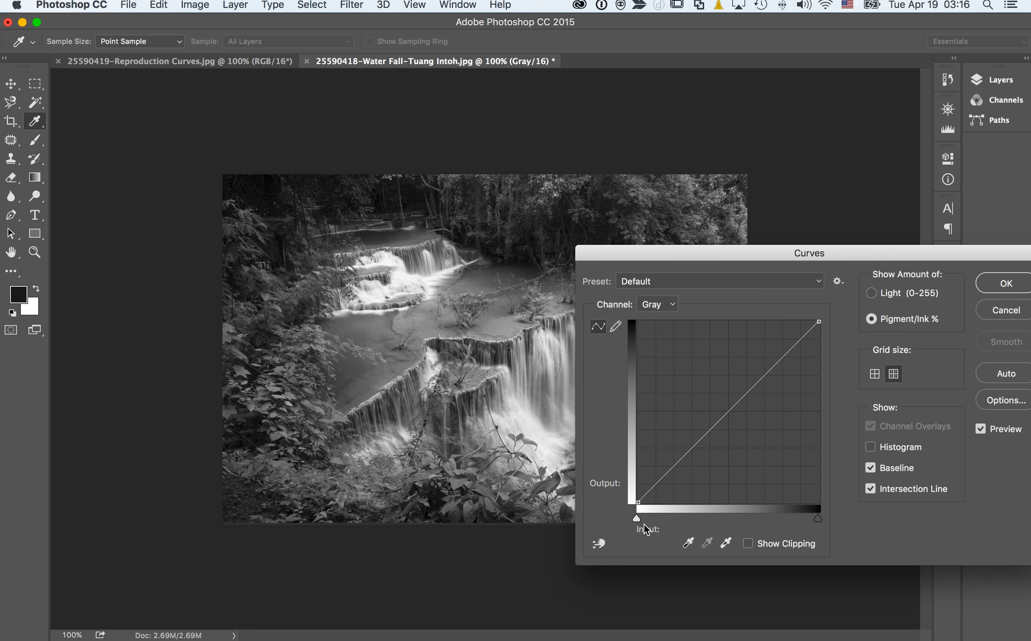
Switch to the notes document, highlight the words "Original" and "Reproduction", and return to Photoshop.
{"action": "key", "text": "ctrl+Right"}
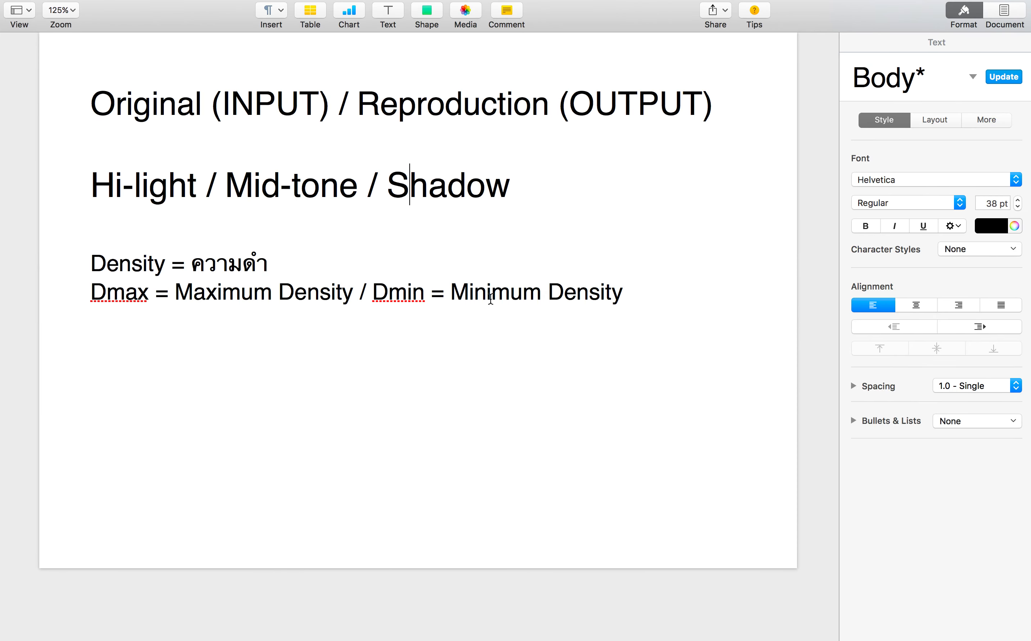
{"action": "double_click", "coordinate": [185, 106]}
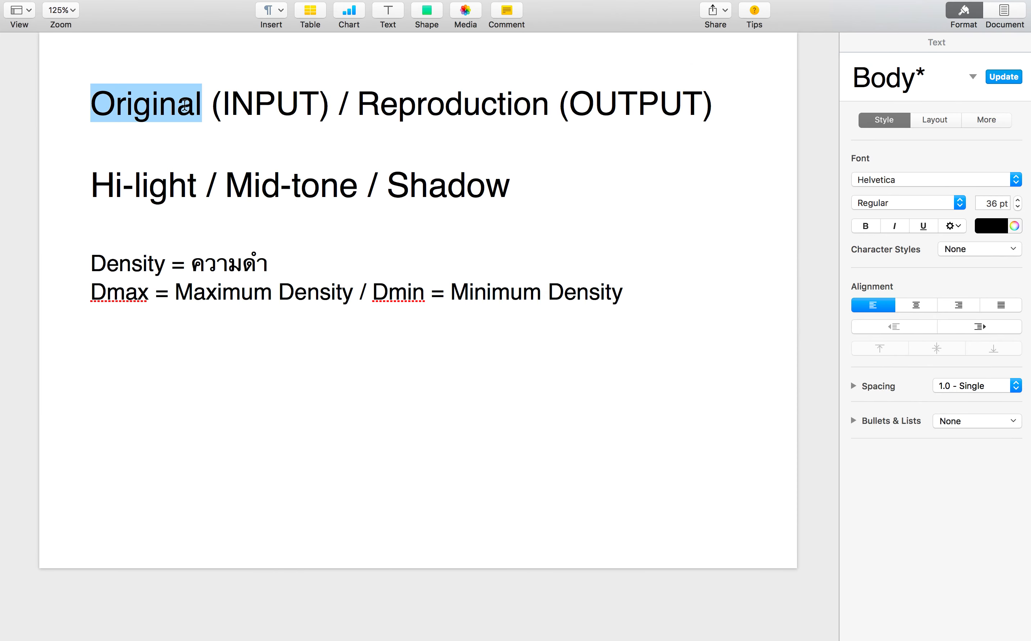
{"action": "double_click", "coordinate": [475, 110]}
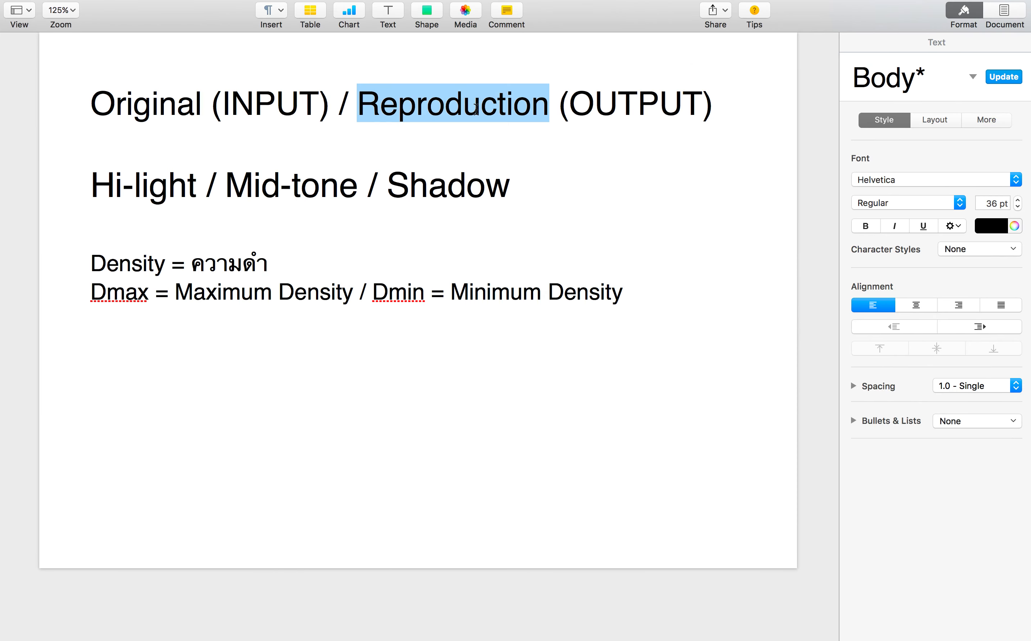
{"action": "key", "text": "ctrl+Left"}
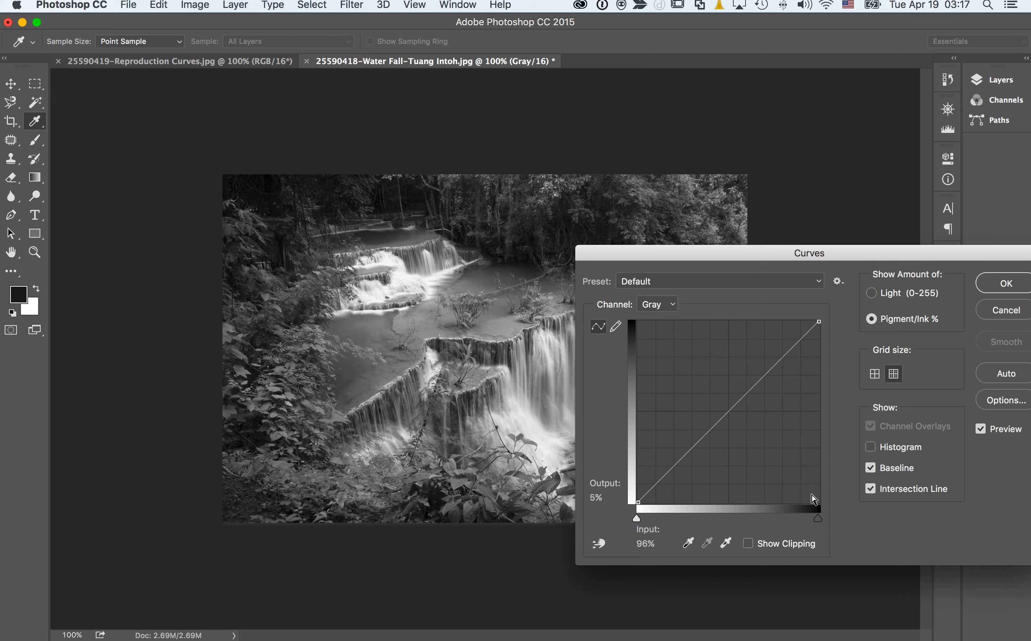
Darken the shadows by adding a point on the Gray curve with input 80% and output 90%.
{"action": "left_click_drag", "start_coordinate": [664, 253], "coordinate": [783, 273]}
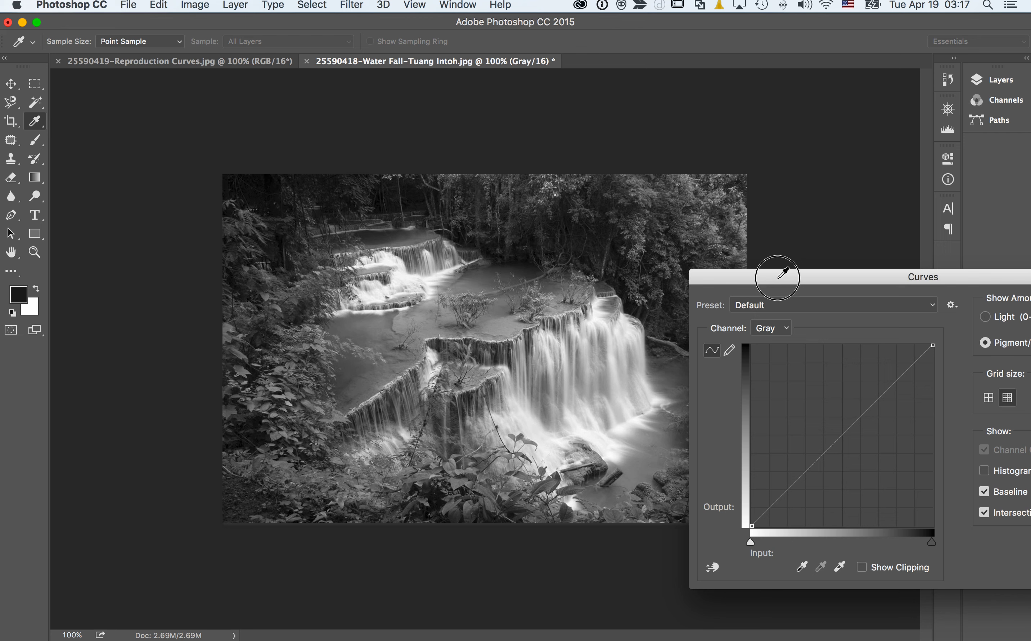
{"action": "left_click_drag", "start_coordinate": [783, 273], "coordinate": [777, 271]}
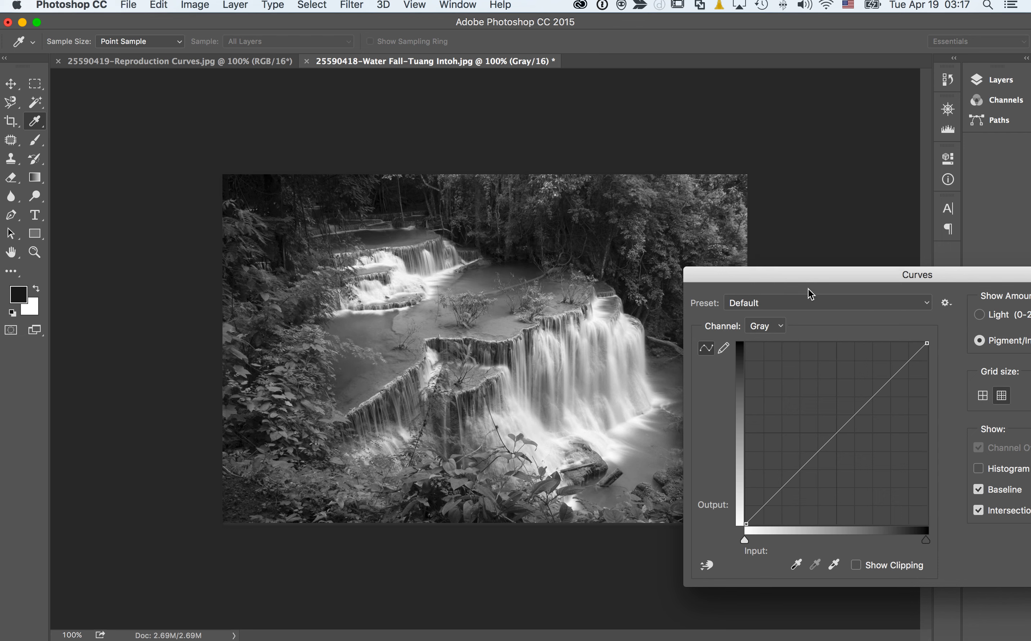
{"action": "left_click_drag", "start_coordinate": [808, 275], "coordinate": [639, 269]}
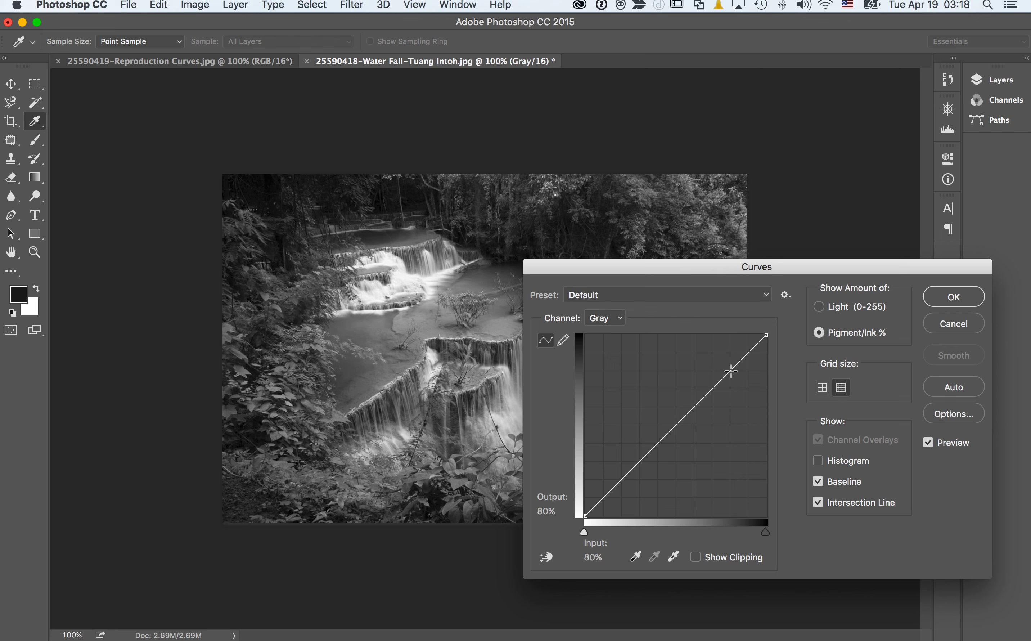
{"action": "left_click_drag", "start_coordinate": [731, 371], "coordinate": [730, 353]}
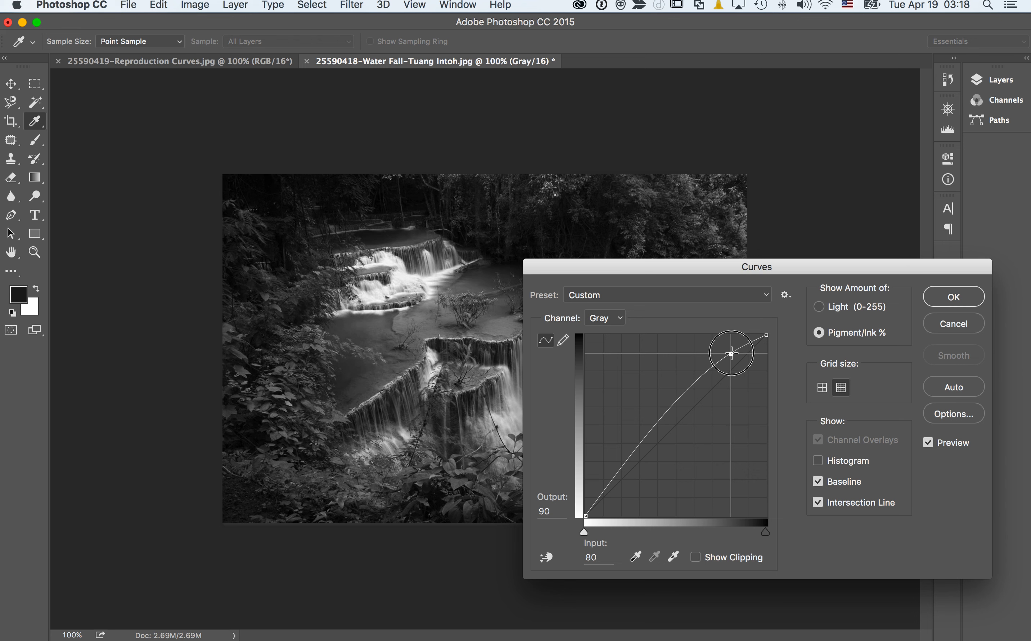
{"action": "left_click", "coordinate": [731, 353]}
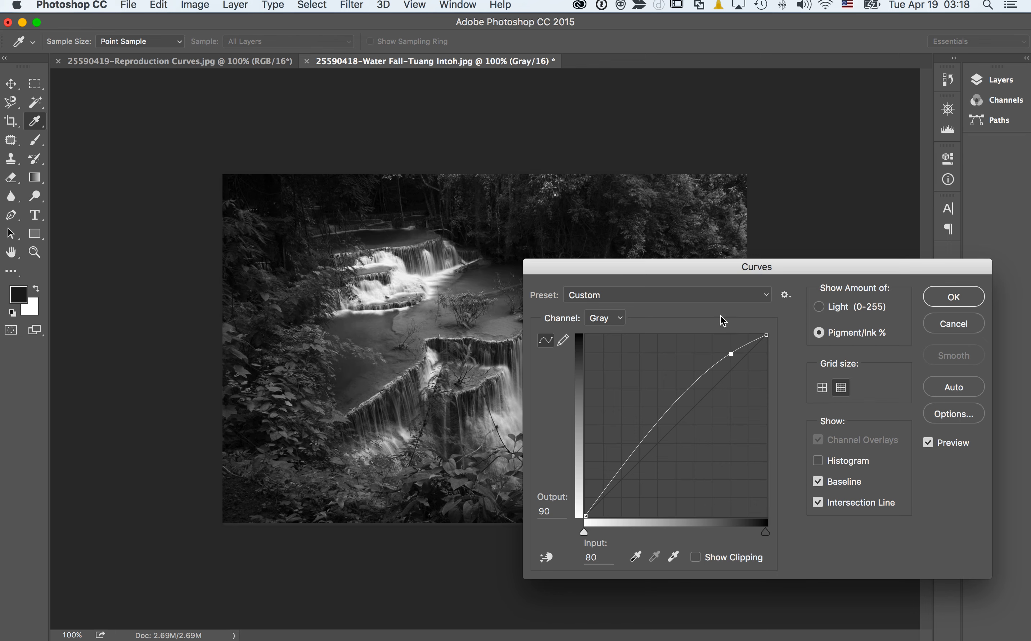
Move the Curves dialog off the waterfall and toggle the preview repeatedly to compare the photo before and after the shadow adjustment.
{"action": "left_click_drag", "start_coordinate": [710, 269], "coordinate": [733, 282]}
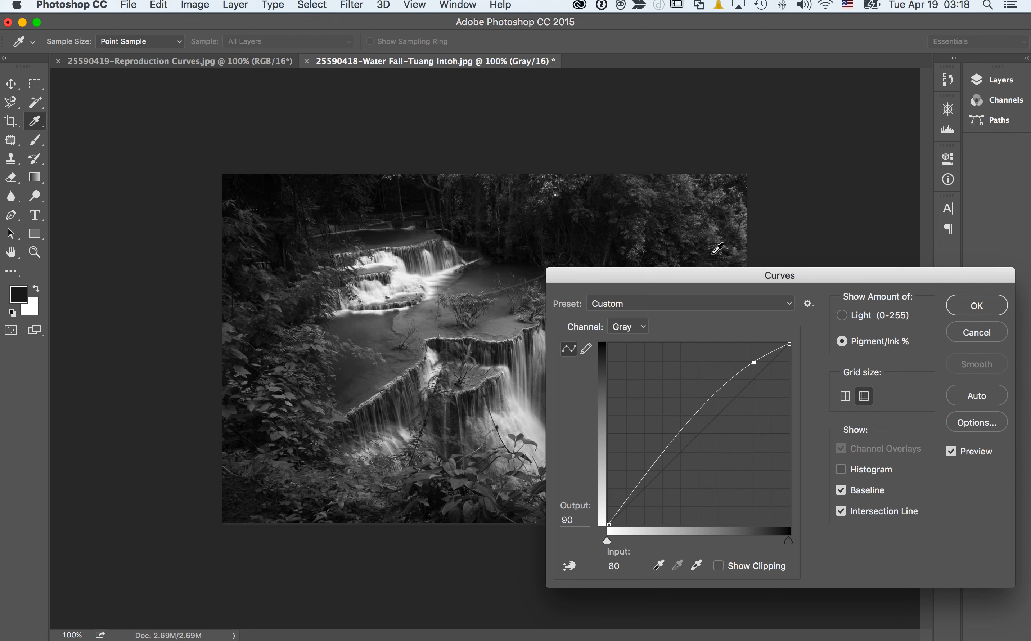
{"action": "left_click_drag", "start_coordinate": [723, 274], "coordinate": [778, 282]}
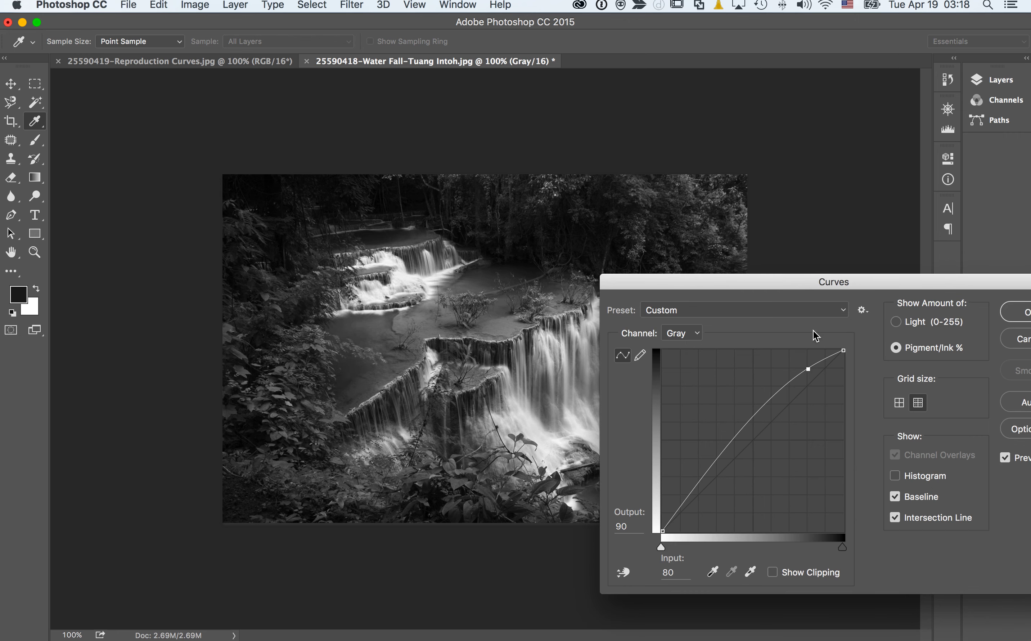
{"action": "left_click", "coordinate": [1005, 458]}
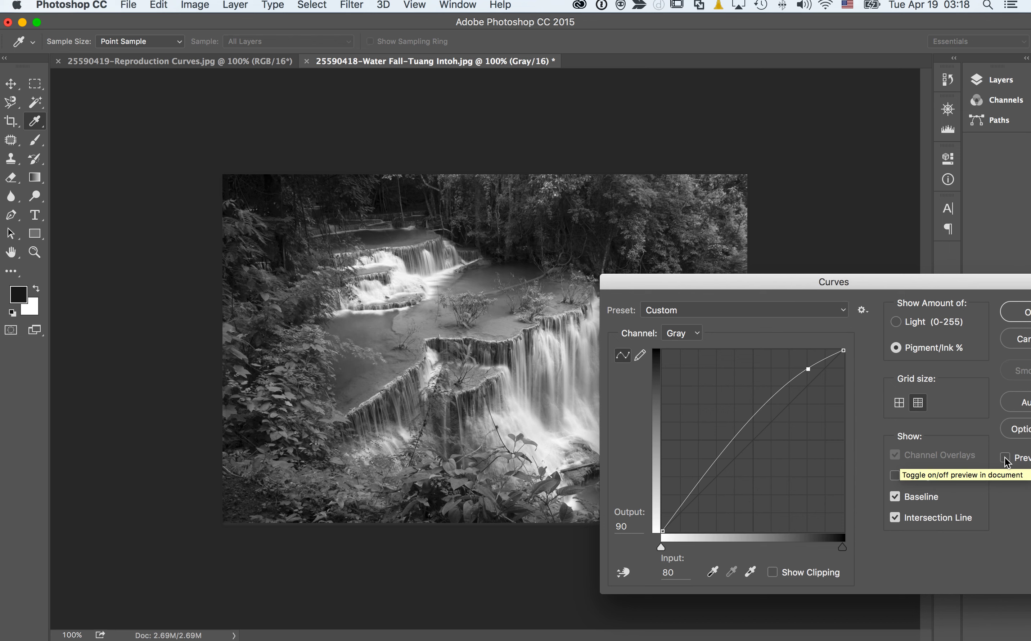
{"action": "left_click", "coordinate": [1005, 458]}
{"action": "left_click", "coordinate": [1005, 458]}
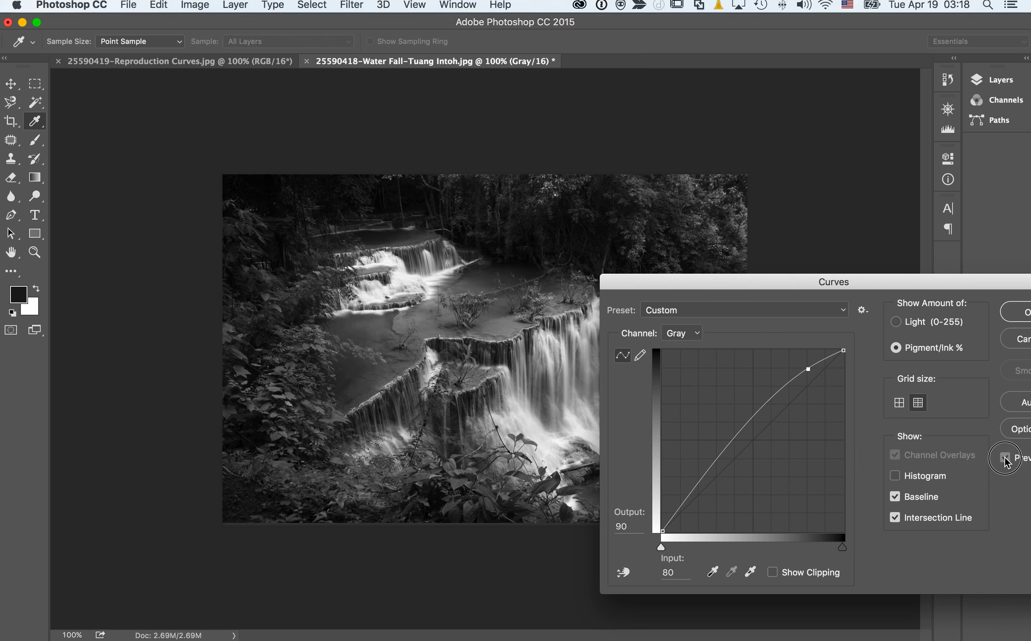
{"action": "left_click", "coordinate": [1005, 458]}
{"action": "left_click", "coordinate": [1005, 459]}
{"action": "left_click", "coordinate": [1005, 459]}
{"action": "left_click", "coordinate": [1005, 459]}
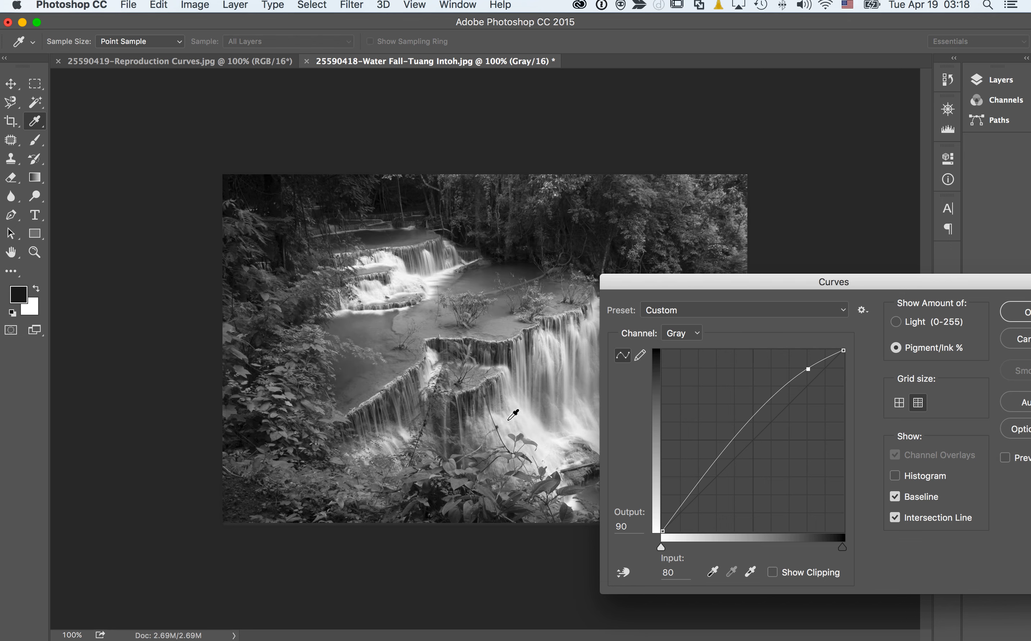
{"action": "left_click", "coordinate": [1006, 459]}
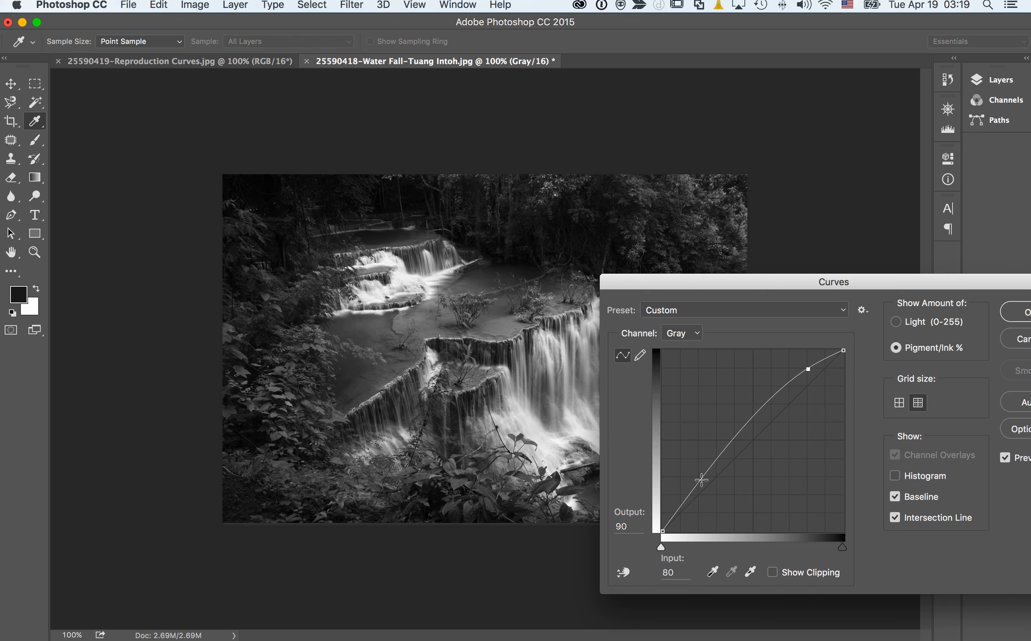
Add a second point on the Gray curve with input 32% and output 33%, and compare the result using the preview.
{"action": "left_click_drag", "start_coordinate": [693, 480], "coordinate": [722, 475]}
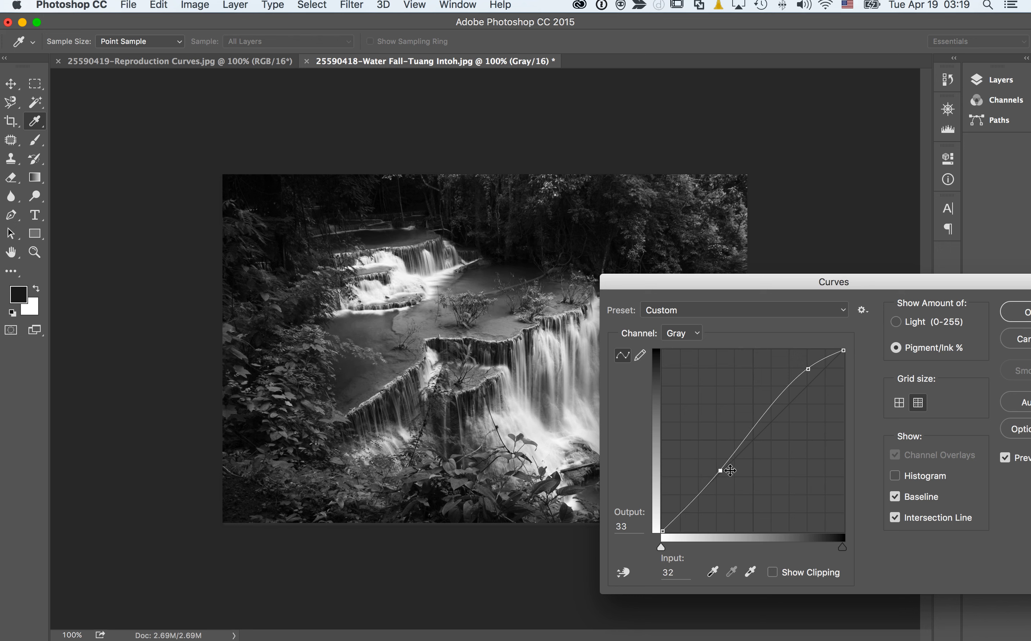
{"action": "left_click", "coordinate": [1006, 458]}
{"action": "left_click", "coordinate": [1007, 458]}
{"action": "left_click", "coordinate": [1006, 459]}
{"action": "left_click", "coordinate": [1006, 459]}
{"action": "left_click", "coordinate": [1006, 459]}
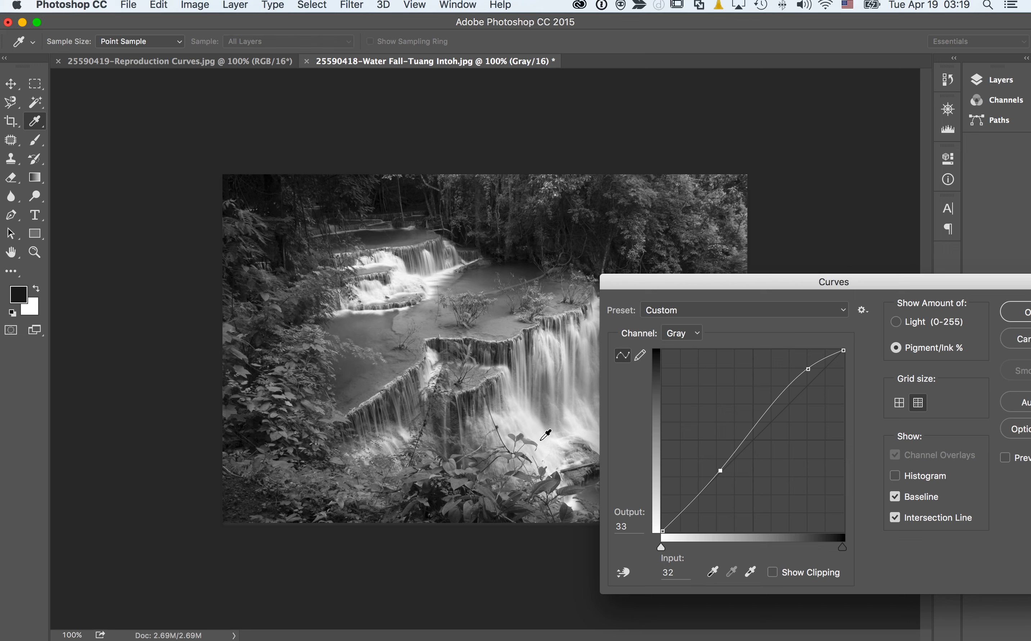
{"action": "left_click", "coordinate": [1006, 459]}
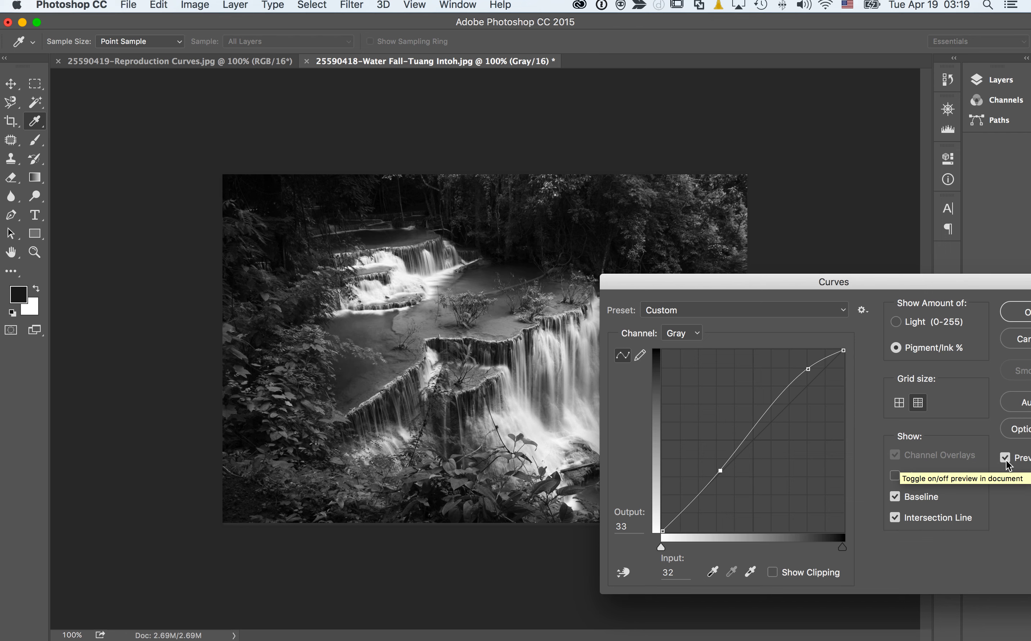
{"action": "left_click", "coordinate": [1006, 459]}
{"action": "left_click", "coordinate": [1007, 459]}
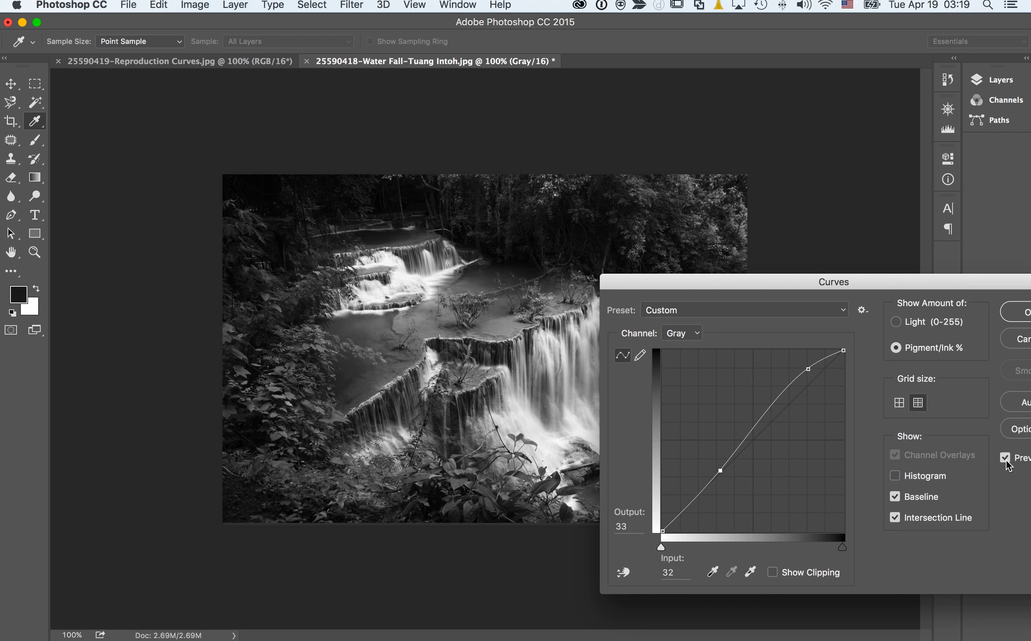
Compare the adjusted photo with the black-and-white version in Lightroom and apply the Curves adjustment in Photoshop.
{"action": "left_click_drag", "start_coordinate": [808, 285], "coordinate": [618, 254]}
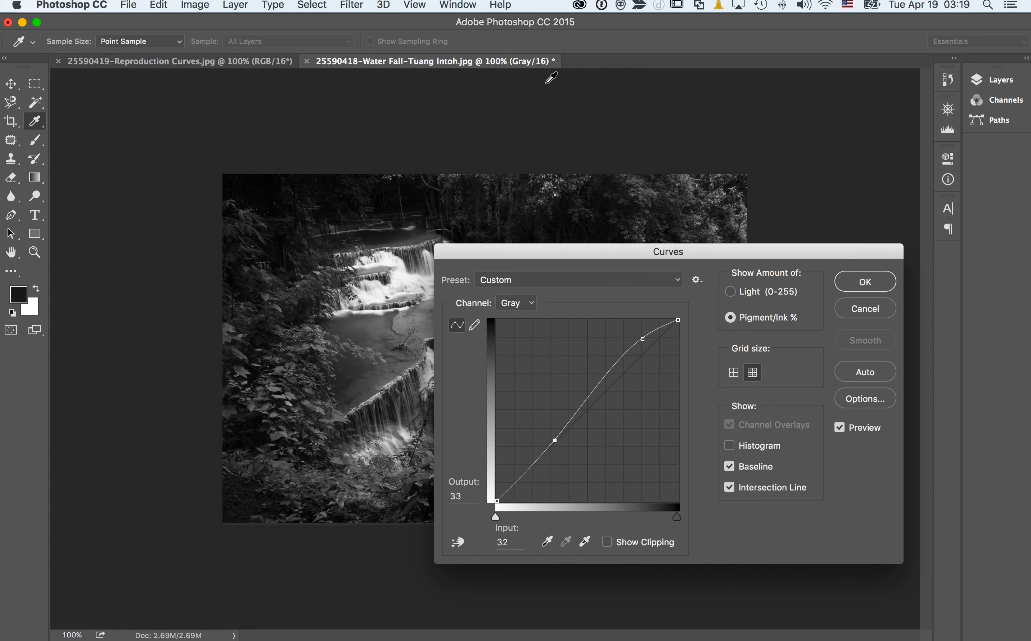
{"action": "key", "text": "ctrl+Left"}
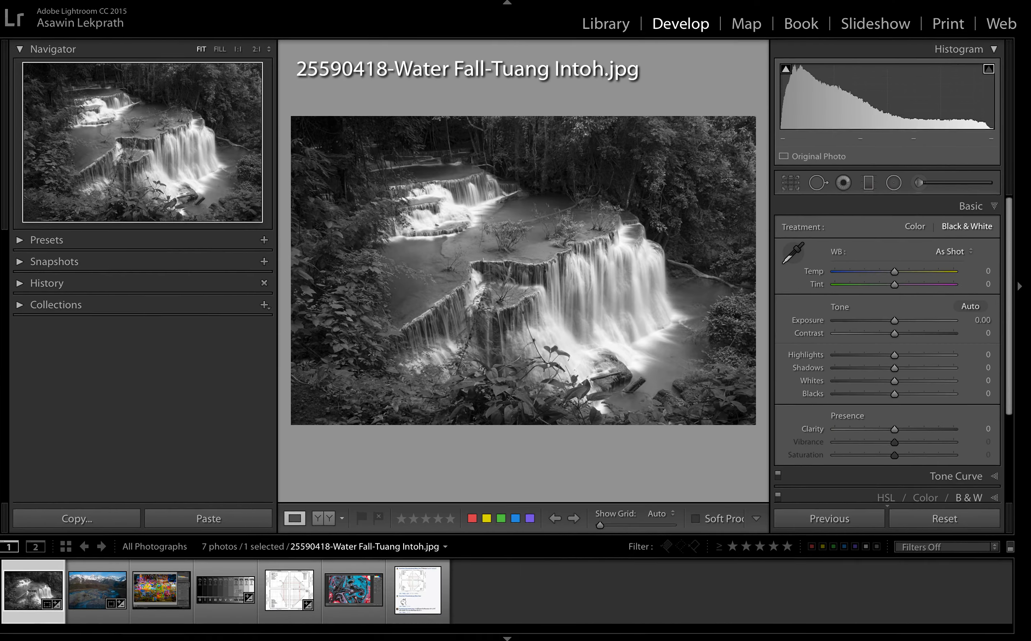
{"action": "key", "text": "ctrl+Right"}
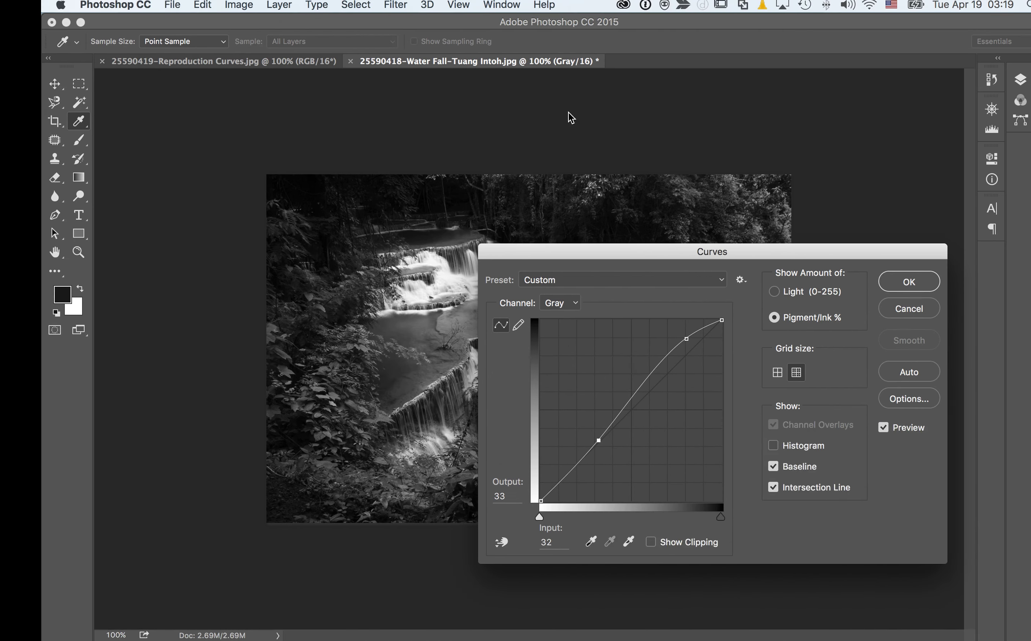
{"action": "left_click_drag", "start_coordinate": [648, 255], "coordinate": [601, 269]}
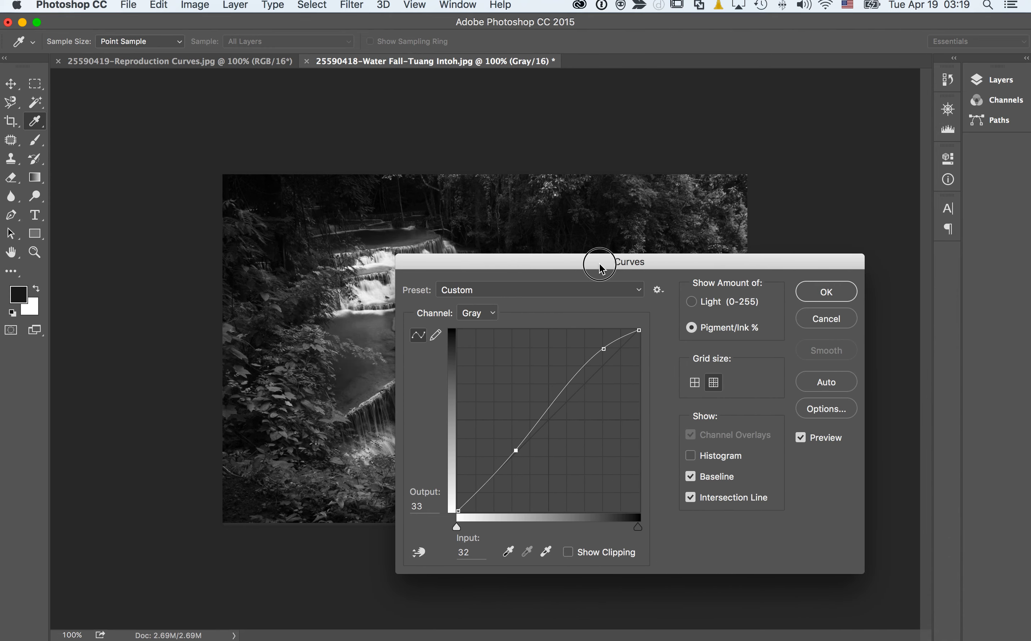
{"action": "left_click", "coordinate": [823, 293]}
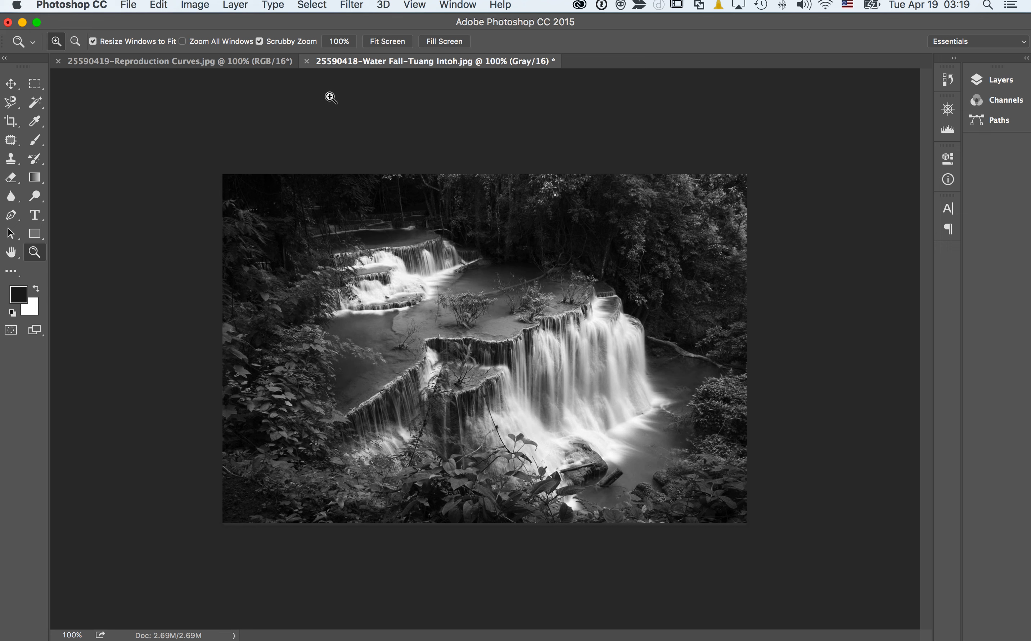
Save and close the adjusted waterfall document, switch to Lightroom and compare the edited TIFF with the original JPG.
{"action": "left_click", "coordinate": [307, 63]}
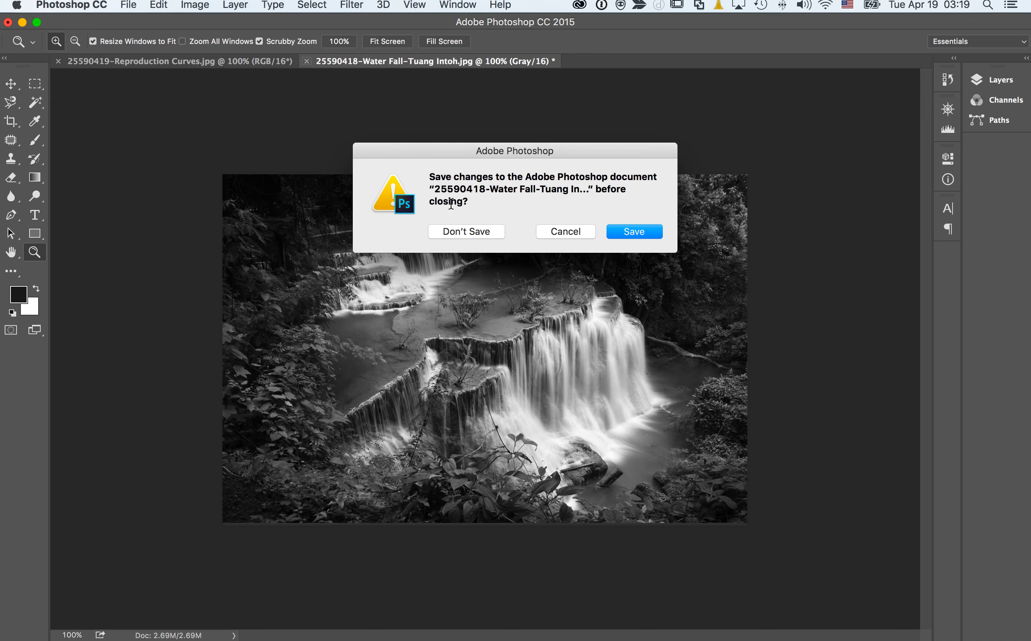
{"action": "left_click", "coordinate": [639, 235]}
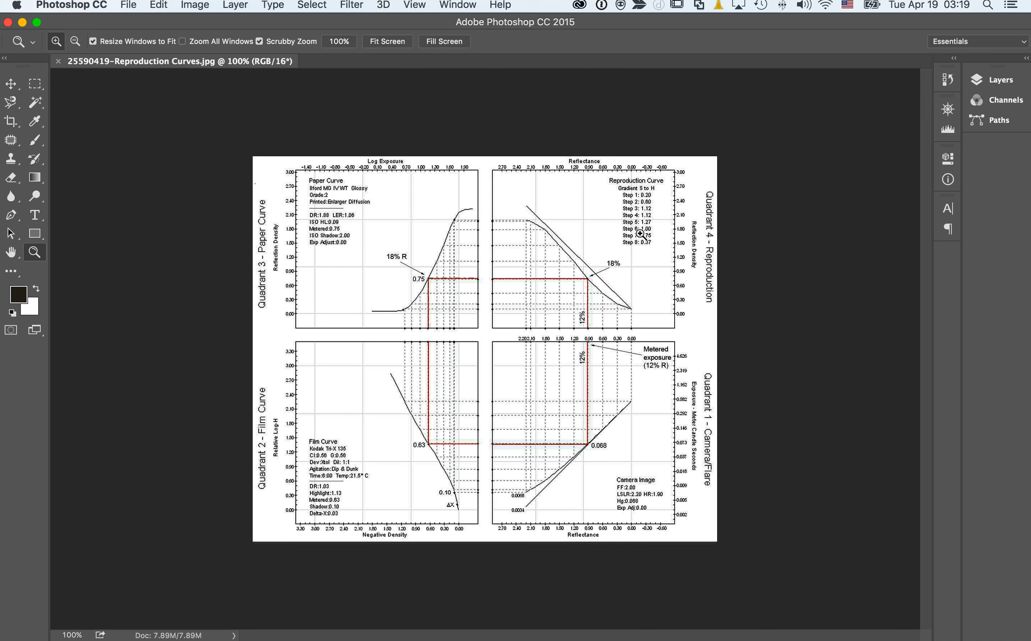
{"action": "key", "text": "super+Tab"}
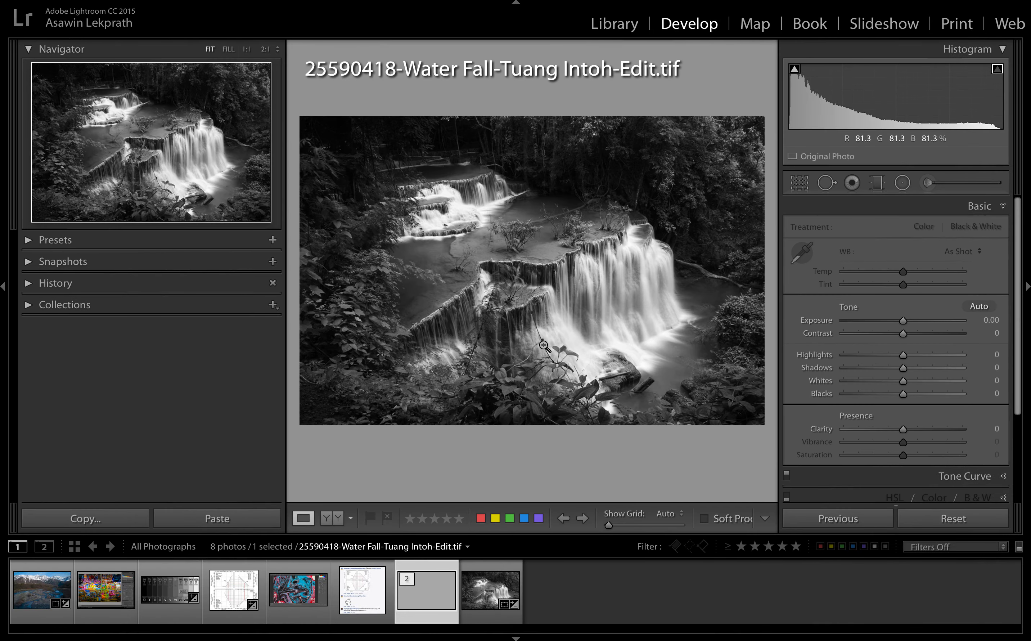
{"action": "left_click", "coordinate": [494, 598]}
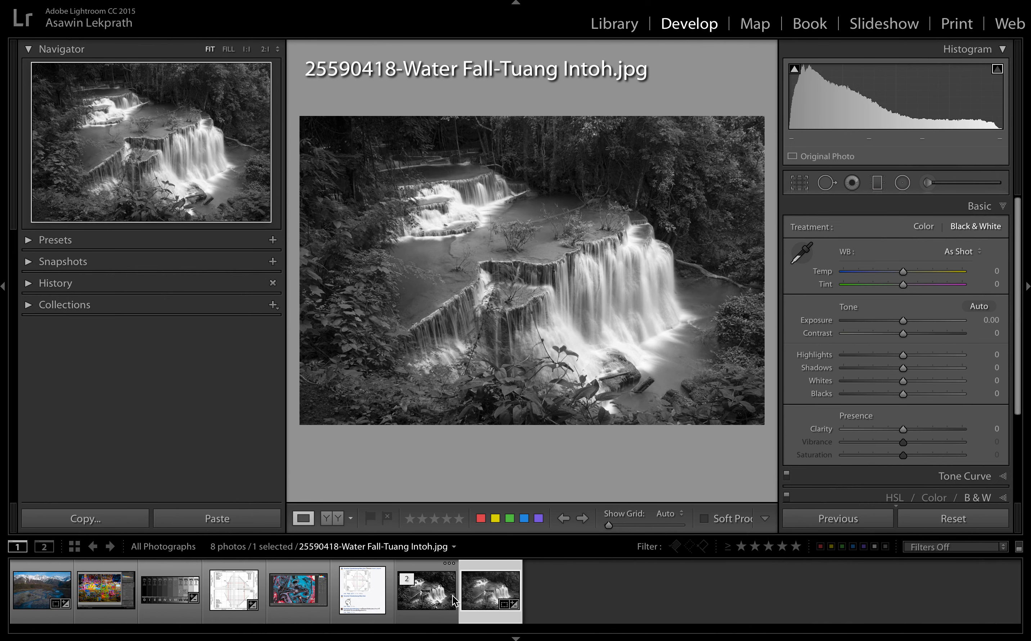
{"action": "left_click", "coordinate": [432, 600]}
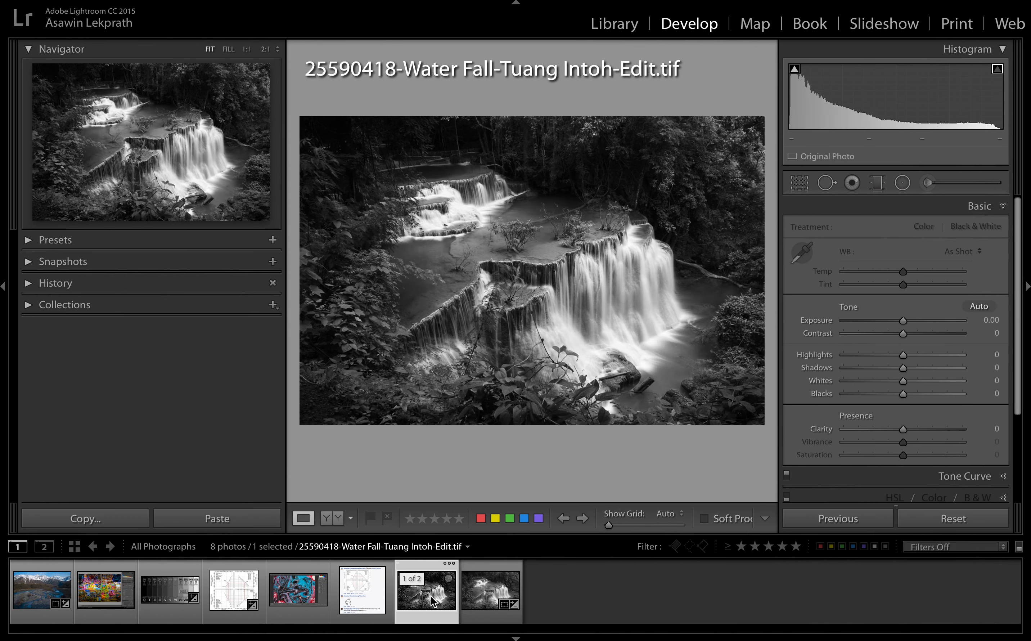
Try to find a command for renaming the edited waterfall TIFF, searching the help for "rename".
{"action": "right_click", "coordinate": [432, 601]}
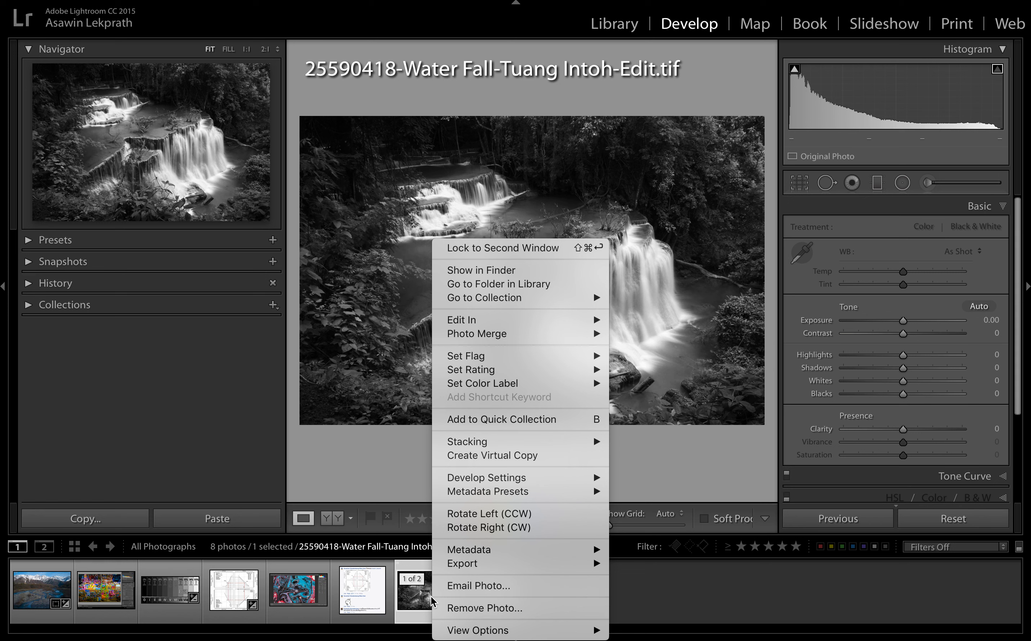
{"action": "left_click", "coordinate": [418, 3]}
{"action": "left_click", "coordinate": [437, 4]}
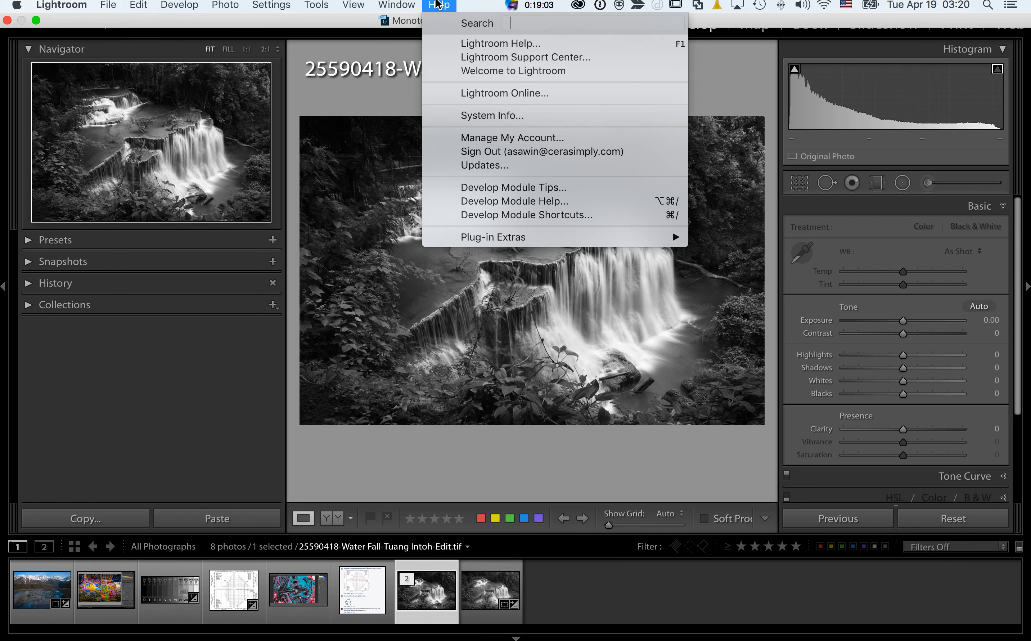
{"action": "type", "text": "rename"}
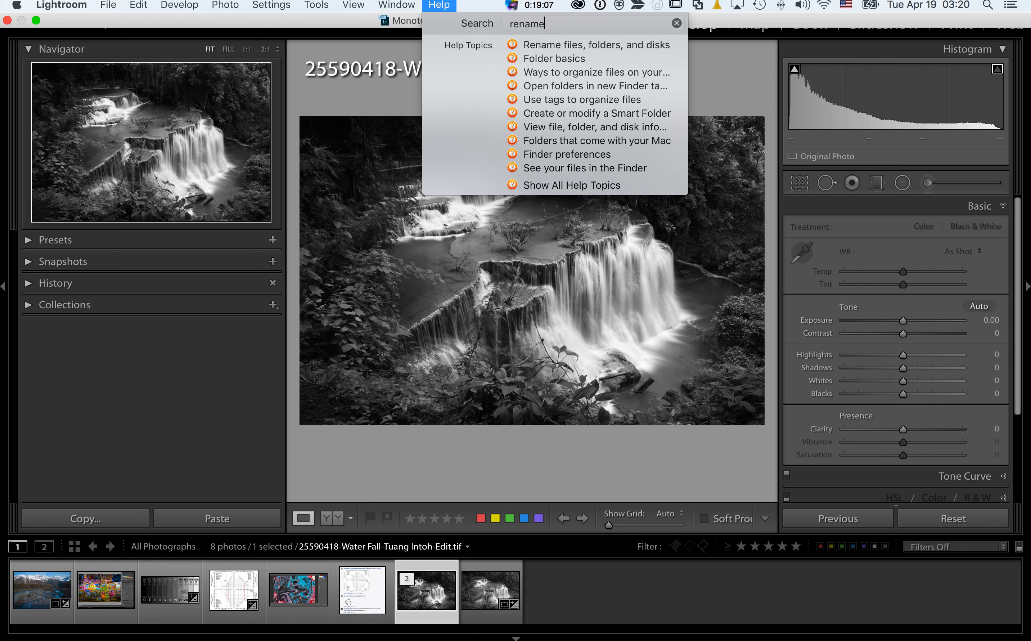
{"action": "key", "text": "BackSpace"}
{"action": "key", "text": "BackSpace"}
{"action": "key", "text": "BackSpace"}
{"action": "key", "text": "BackSpace"}
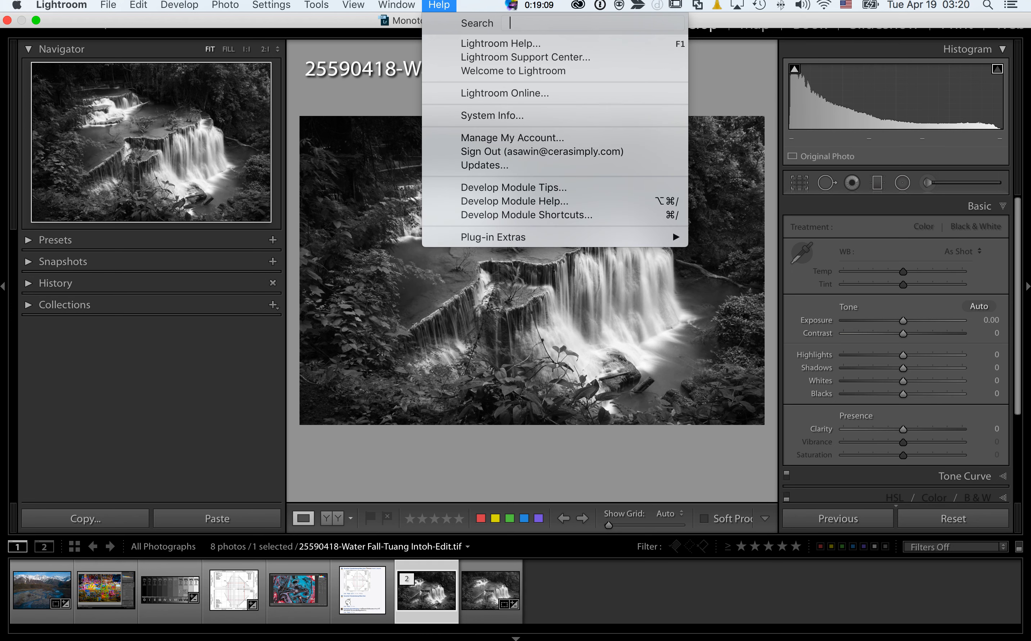
{"action": "key", "text": "Escape"}
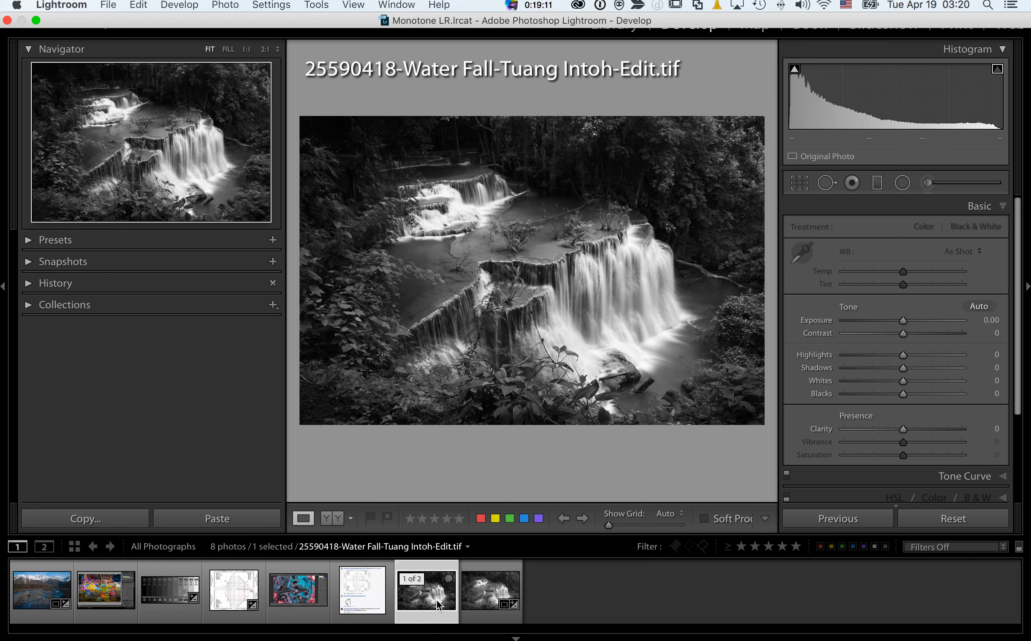
{"action": "right_click", "coordinate": [517, 76]}
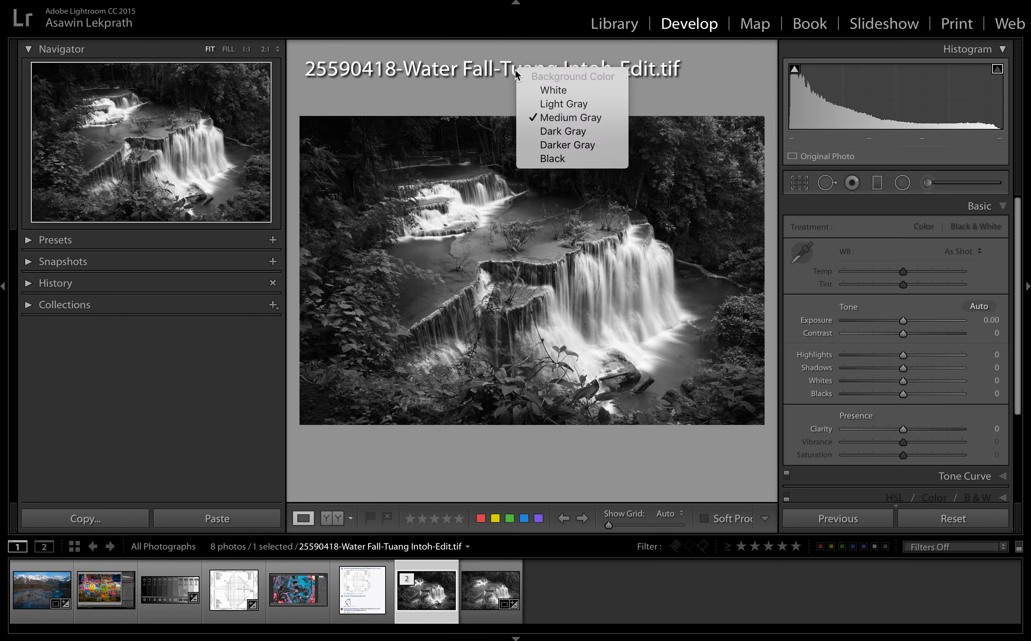
{"action": "key", "text": "Escape"}
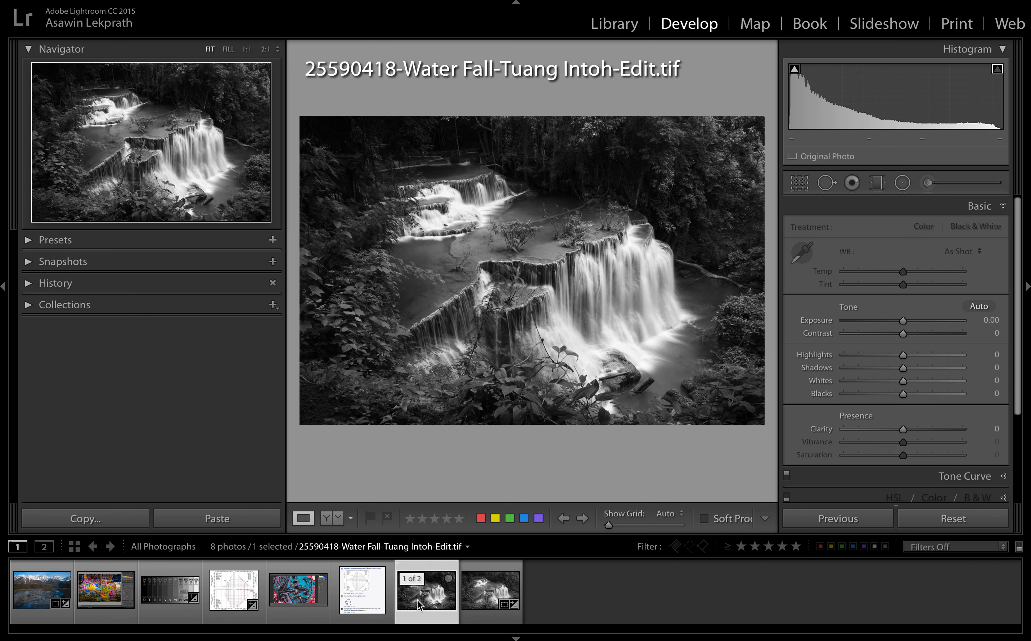
{"action": "right_click", "coordinate": [419, 602]}
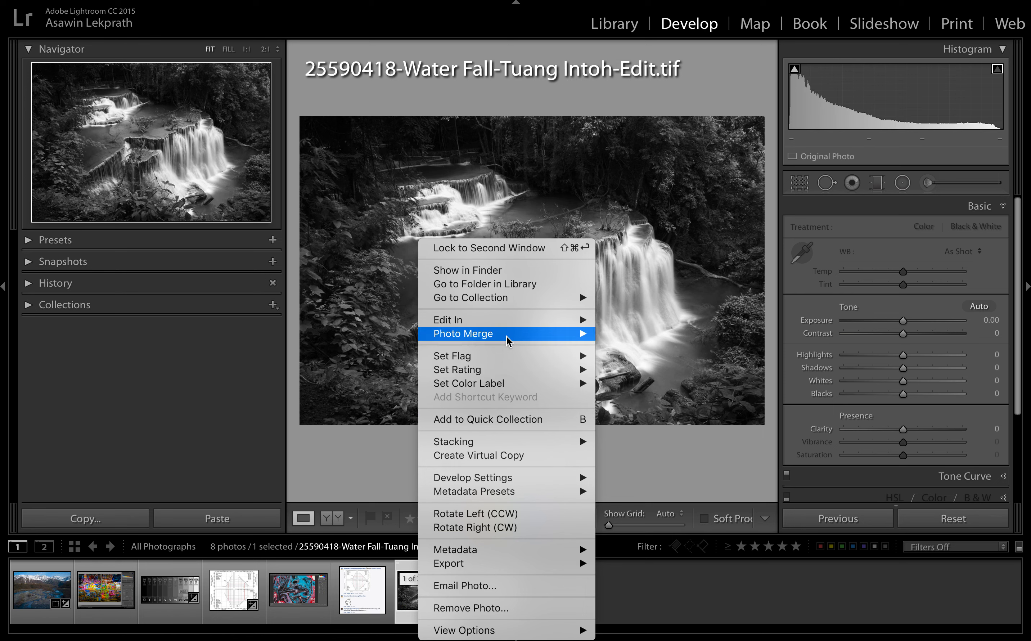
{"action": "left_click", "coordinate": [403, 602]}
Return the original waterfall JPG to its Color treatment and try to move the edited TIFF behind it in the filmstrip.
{"action": "left_click", "coordinate": [489, 597]}
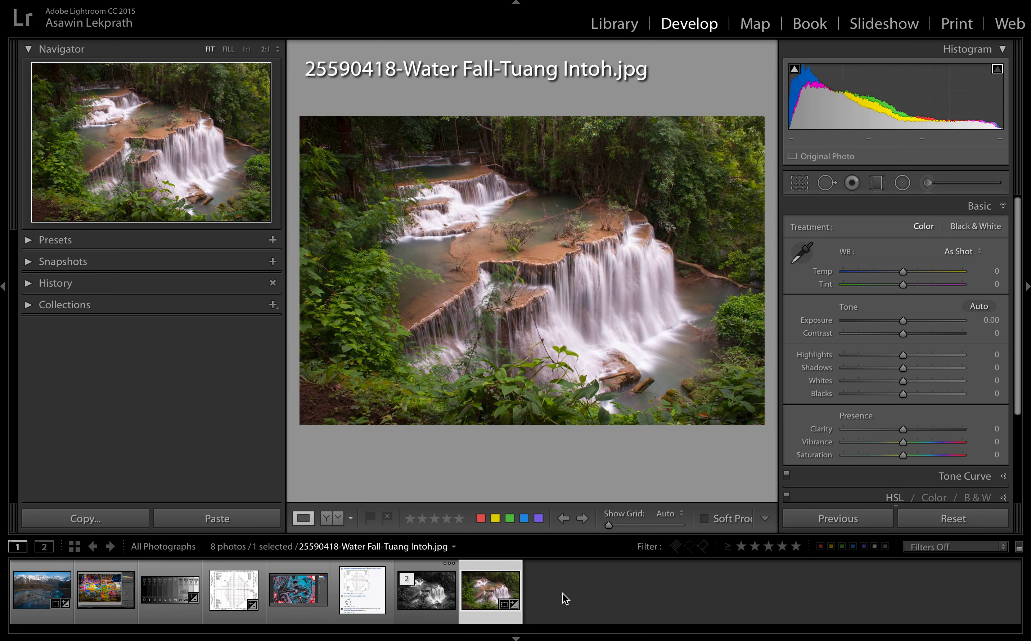
{"action": "left_click", "coordinate": [438, 601]}
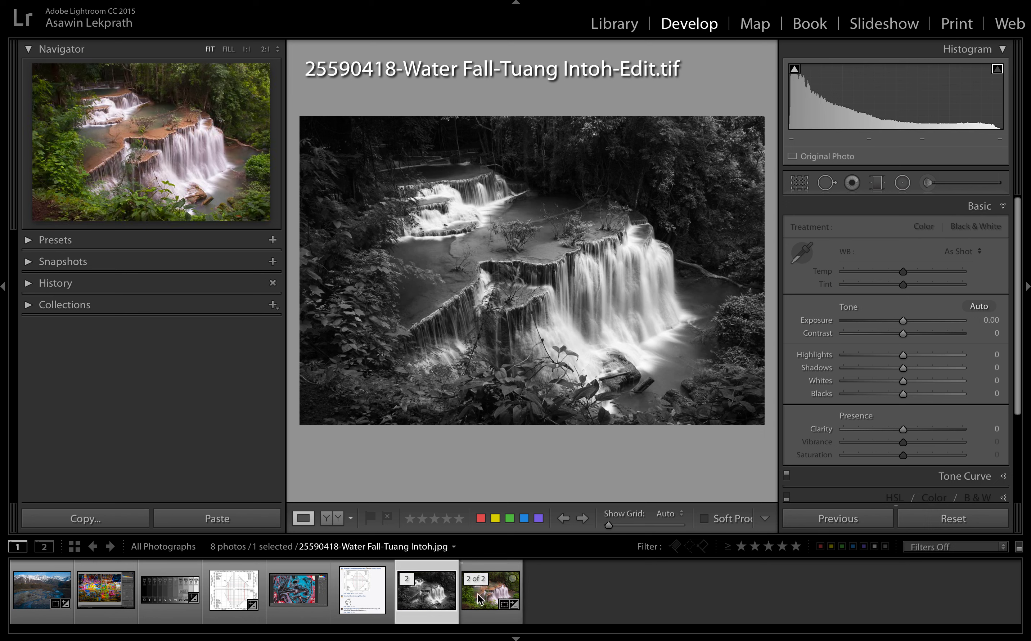
{"action": "left_click_drag", "start_coordinate": [429, 599], "coordinate": [541, 603]}
{"action": "left_click", "coordinate": [429, 601]}
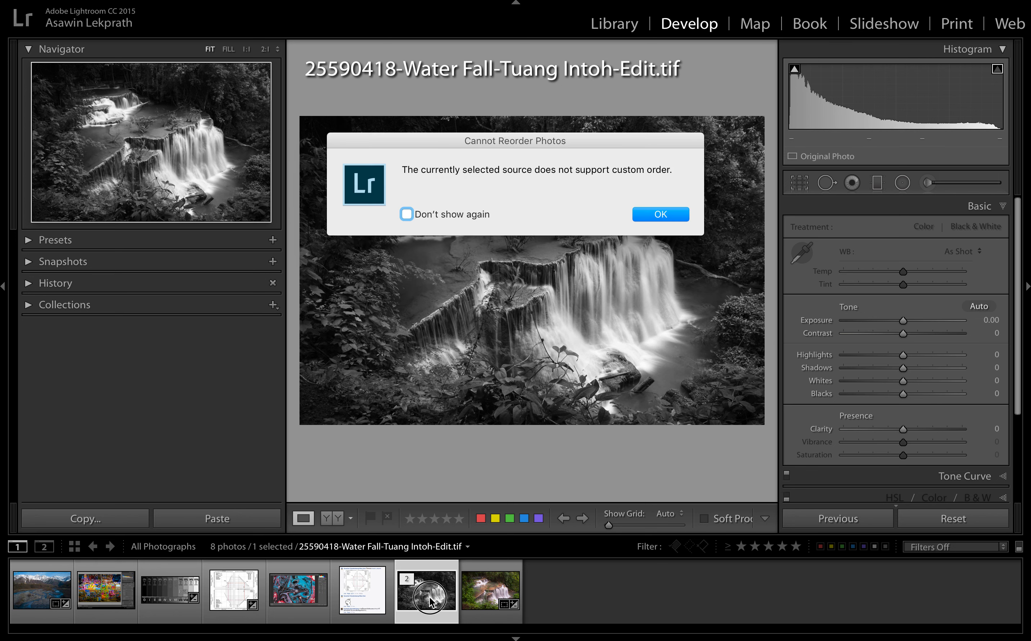
{"action": "left_click", "coordinate": [663, 213]}
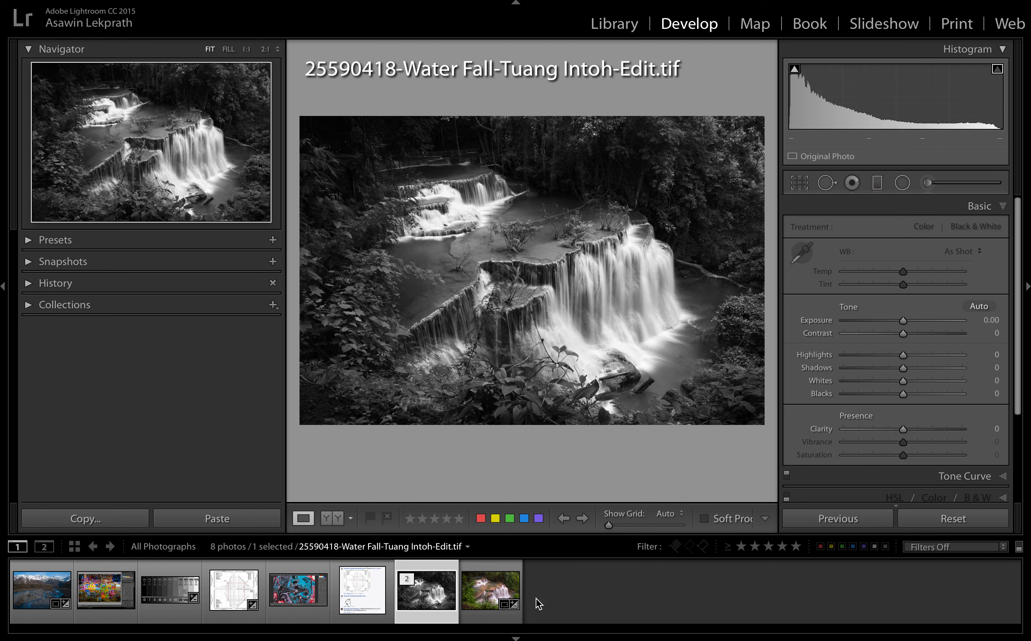
Open the original color waterfall JPG in Adobe Photoshop CC 2015 as a copy with Lightroom adjustments.
{"action": "left_click", "coordinate": [491, 600]}
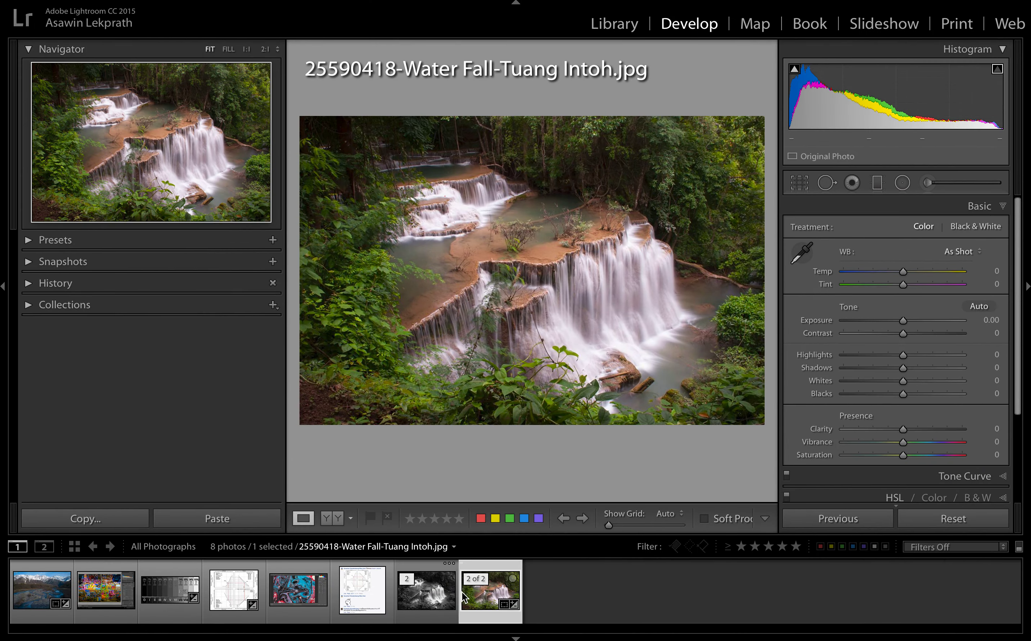
{"action": "right_click", "coordinate": [490, 590]}
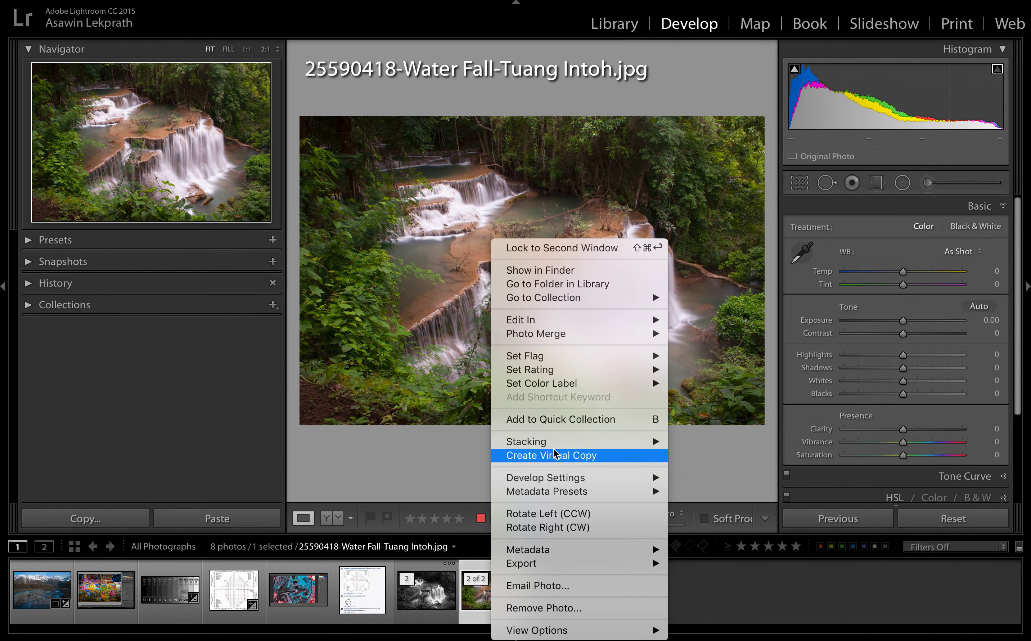
{"action": "mouse_move", "coordinate": [587, 321]}
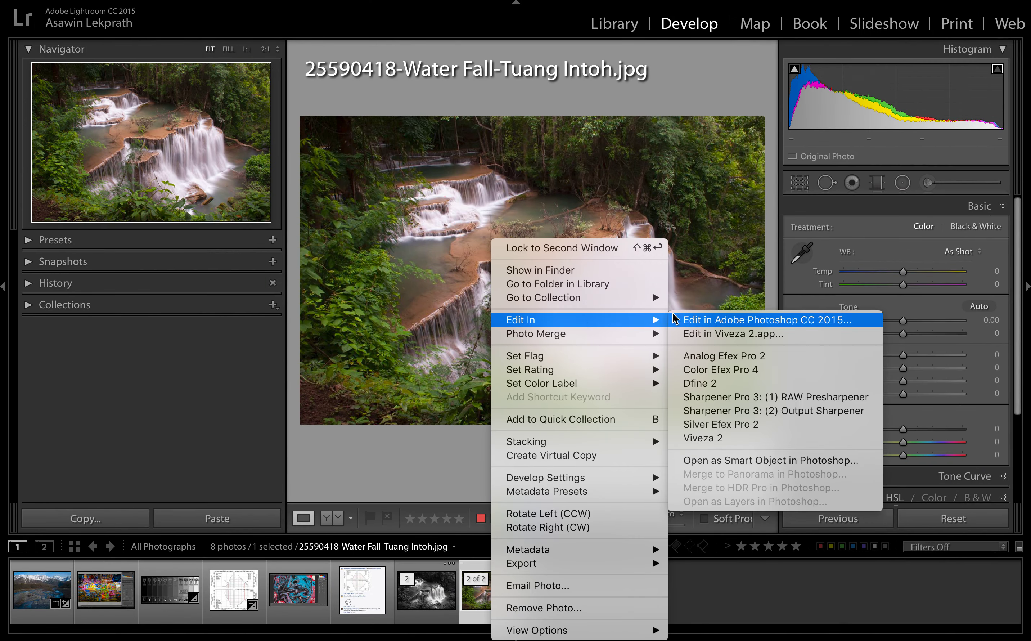
{"action": "left_click", "coordinate": [715, 321]}
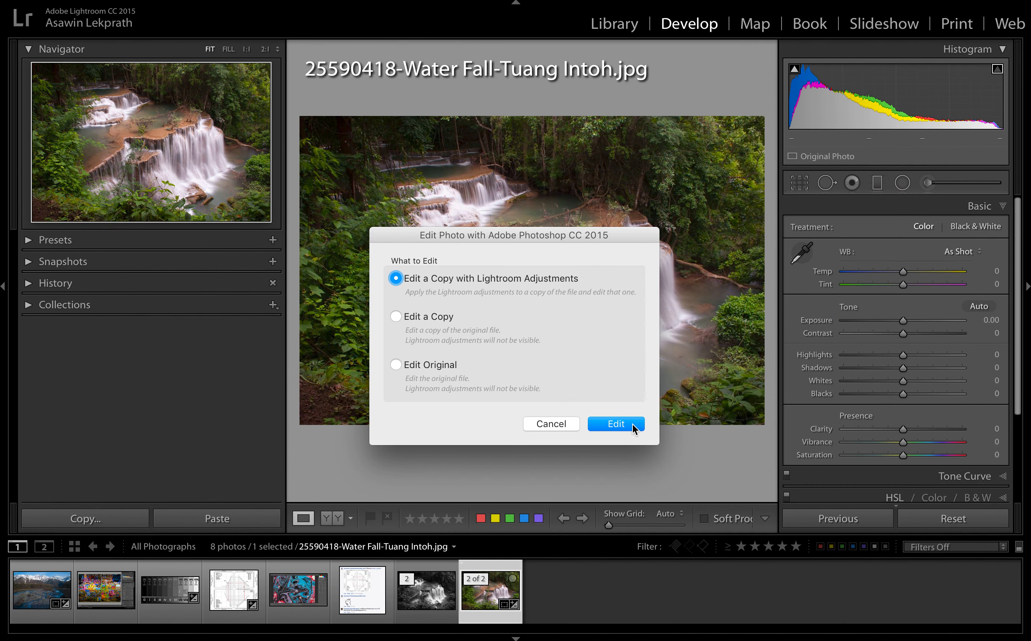
{"action": "left_click", "coordinate": [632, 423]}
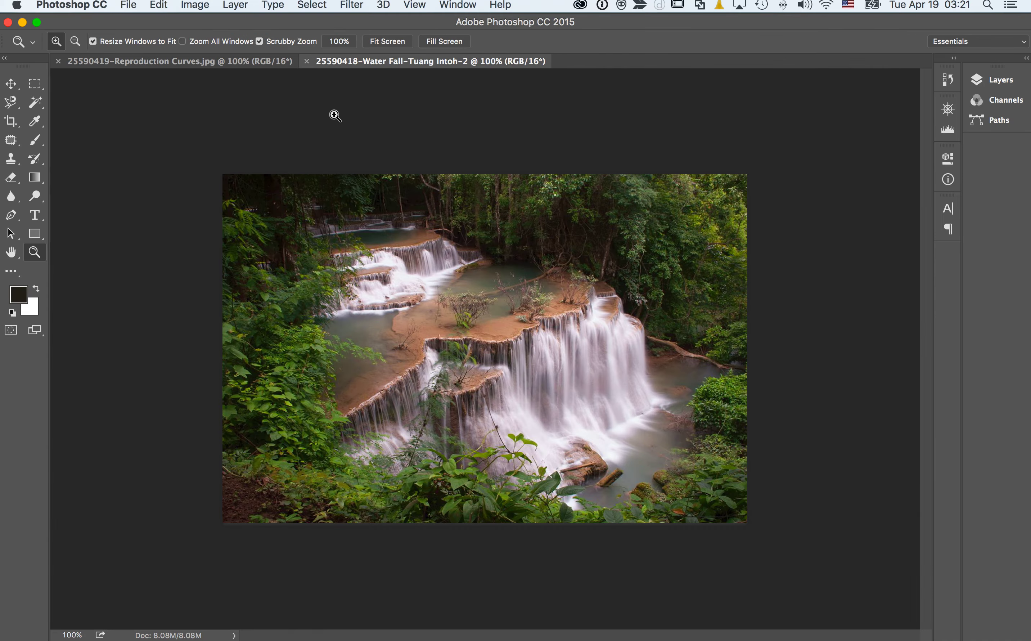
Convert the waterfall copy to Grayscale mode, discarding its color information.
{"action": "left_click", "coordinate": [311, 5]}
{"action": "mouse_move", "coordinate": [236, 6]}
{"action": "mouse_move", "coordinate": [195, 6]}
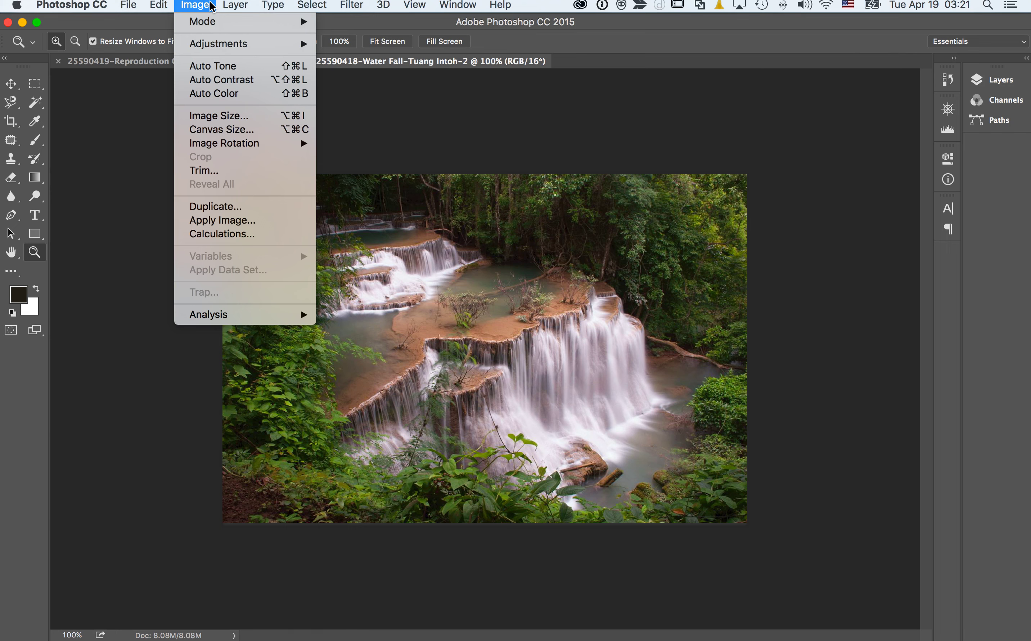
{"action": "mouse_move", "coordinate": [219, 23]}
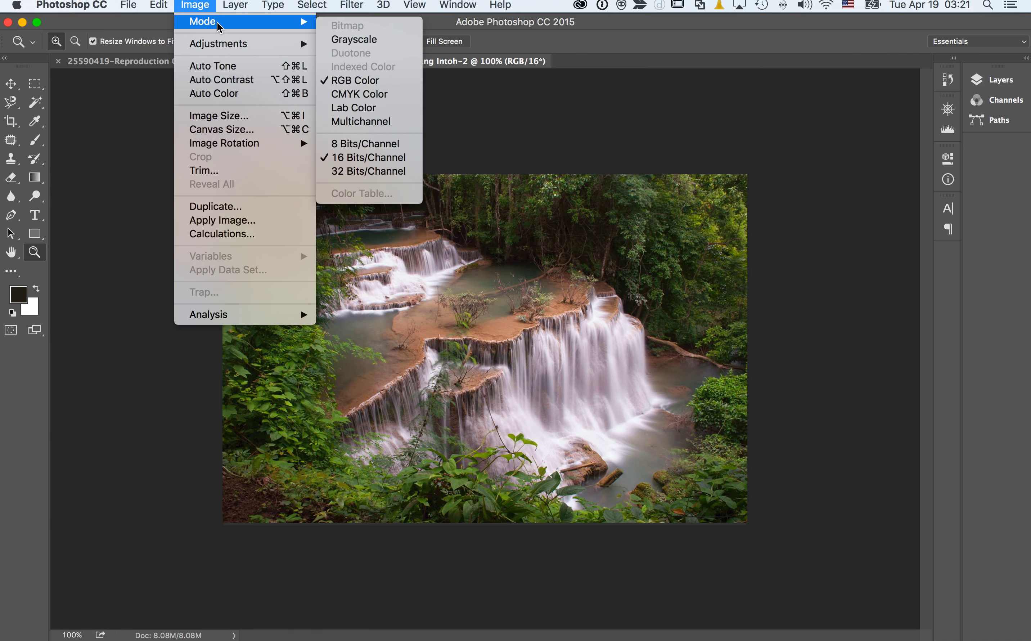
{"action": "left_click", "coordinate": [356, 39]}
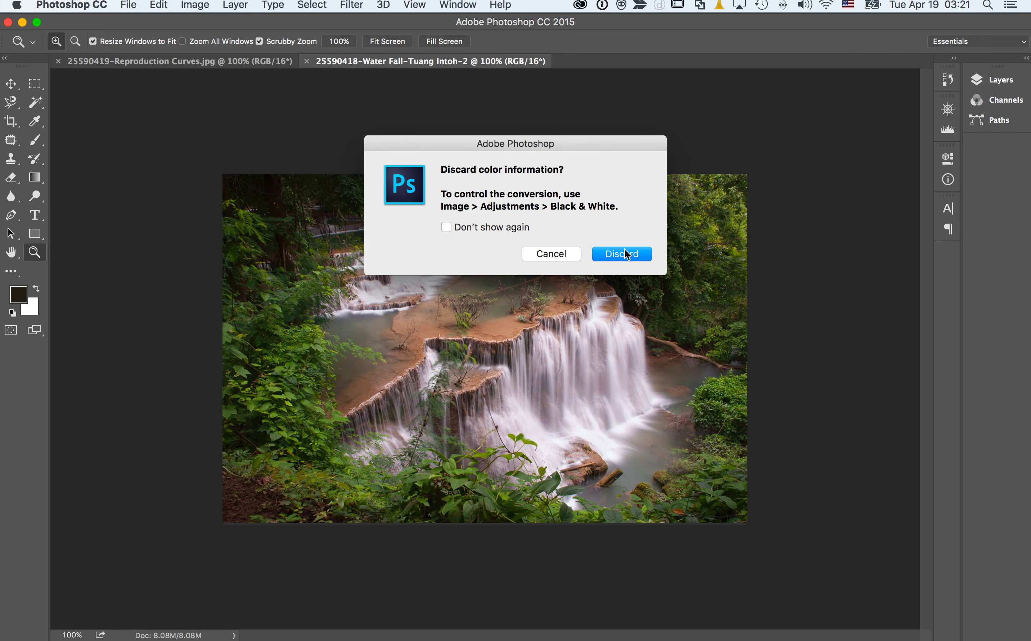
{"action": "left_click", "coordinate": [628, 254]}
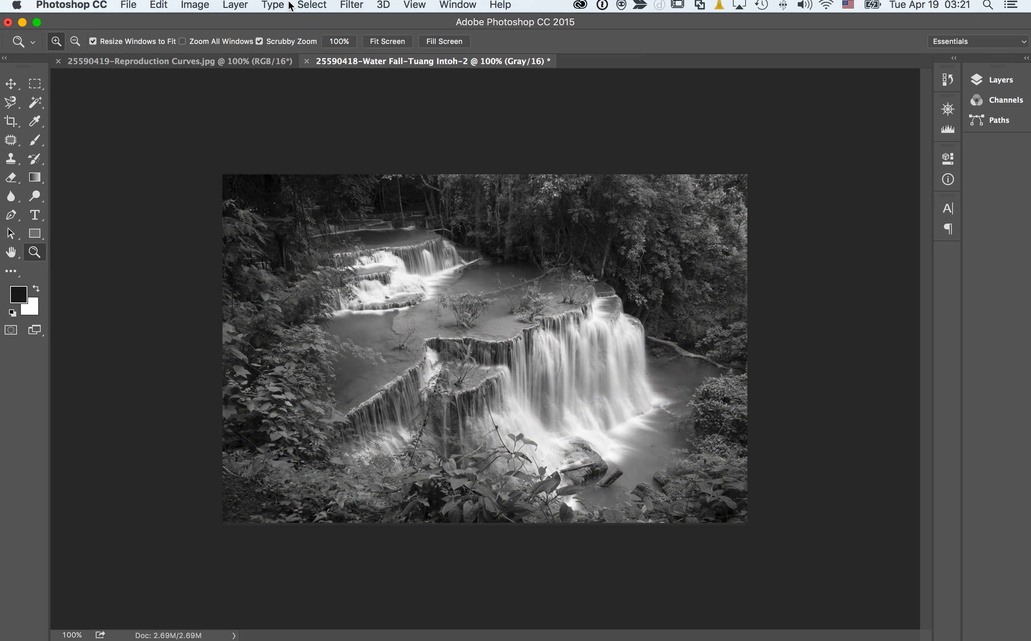
Open the Curves adjustment, show amounts as Pigment/Ink %, and move the dialog aside to reveal more of the waterfall.
{"action": "left_click", "coordinate": [310, 5]}
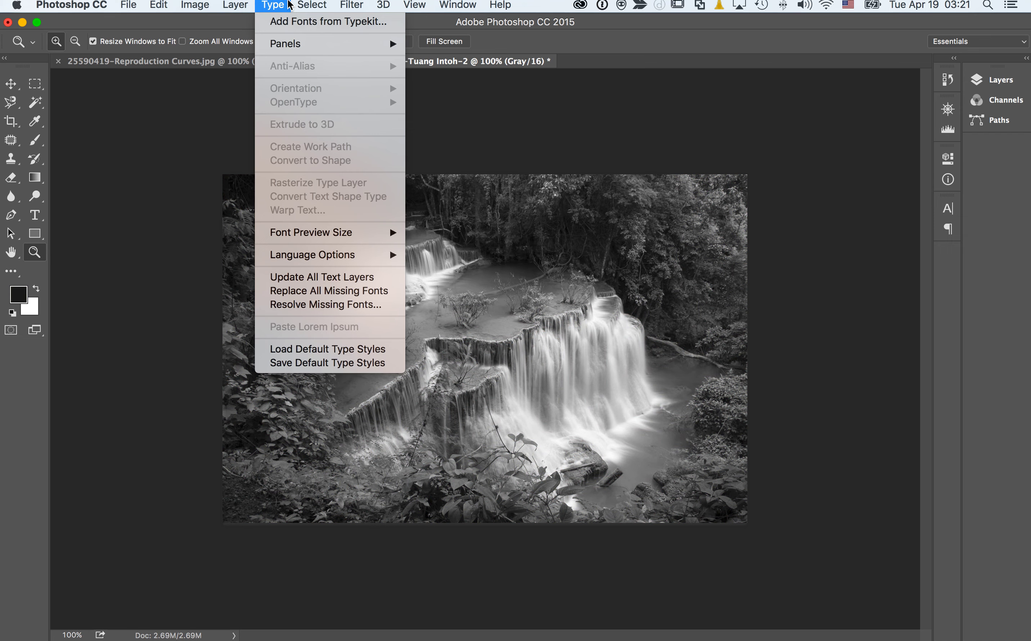
{"action": "mouse_move", "coordinate": [215, 51]}
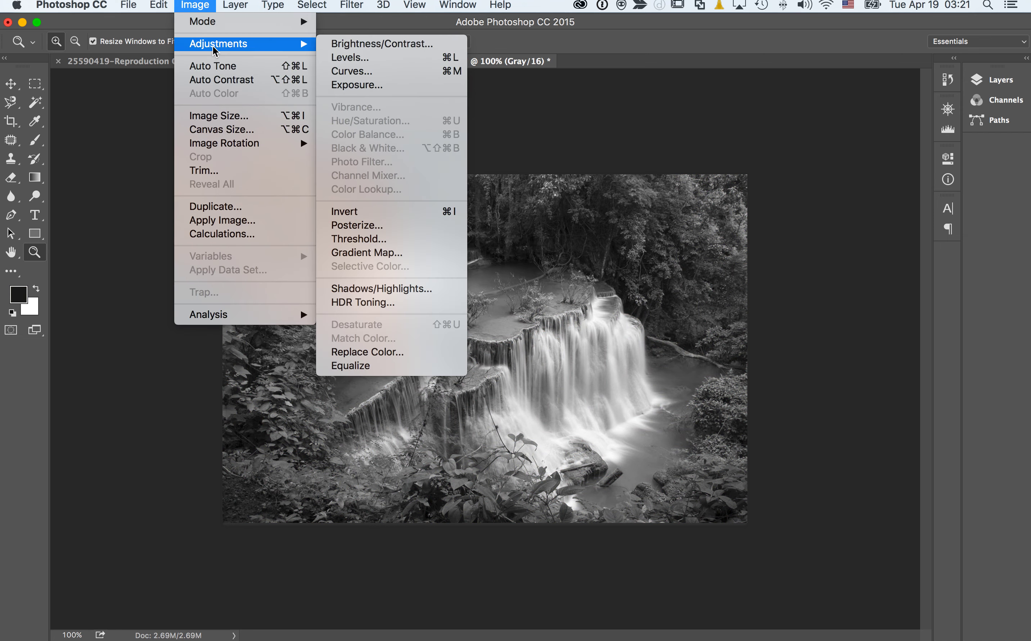
{"action": "left_click", "coordinate": [374, 72]}
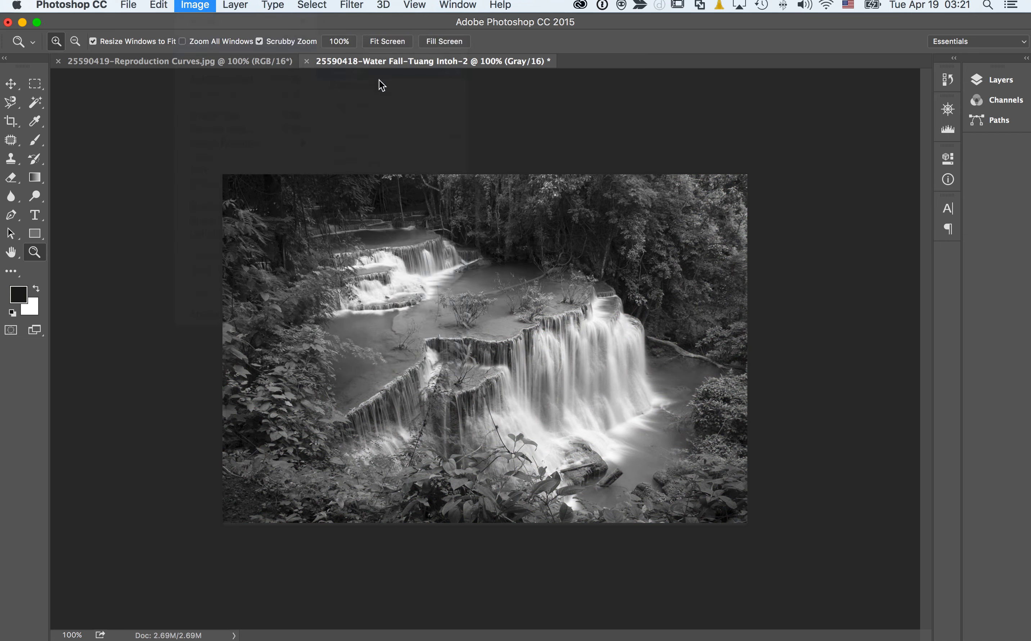
{"action": "left_click_drag", "start_coordinate": [703, 260], "coordinate": [831, 239]}
{"action": "left_click", "coordinate": [814, 280]}
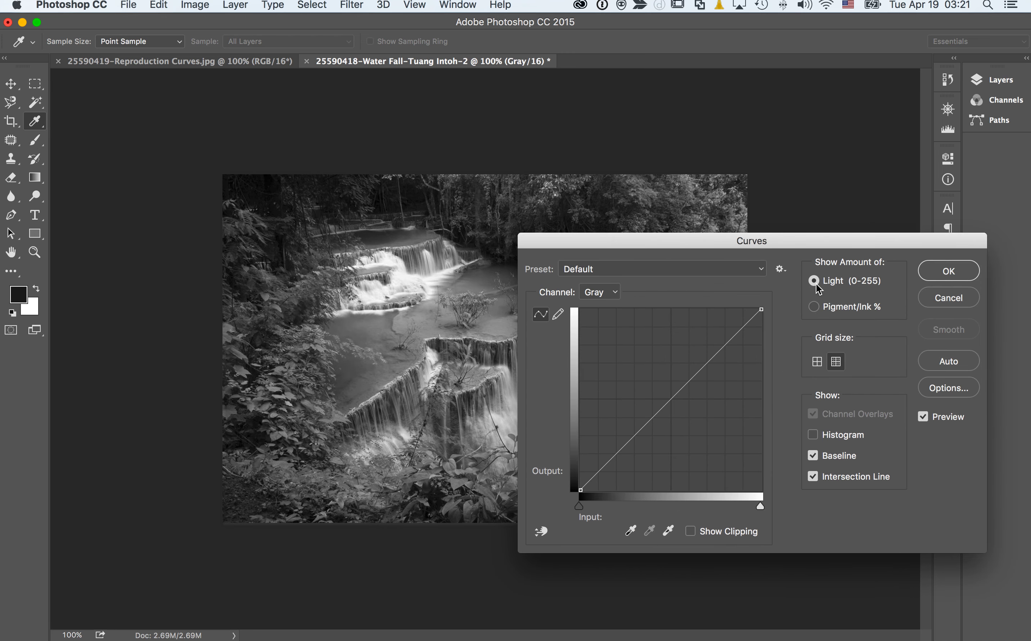
{"action": "left_click", "coordinate": [814, 306]}
{"action": "mouse_move", "coordinate": [794, 245]}
{"action": "left_mouse_down"}
{"action": "mouse_move", "coordinate": [837, 193]}
{"action": "mouse_move", "coordinate": [911, 193]}
{"action": "left_mouse_up"}
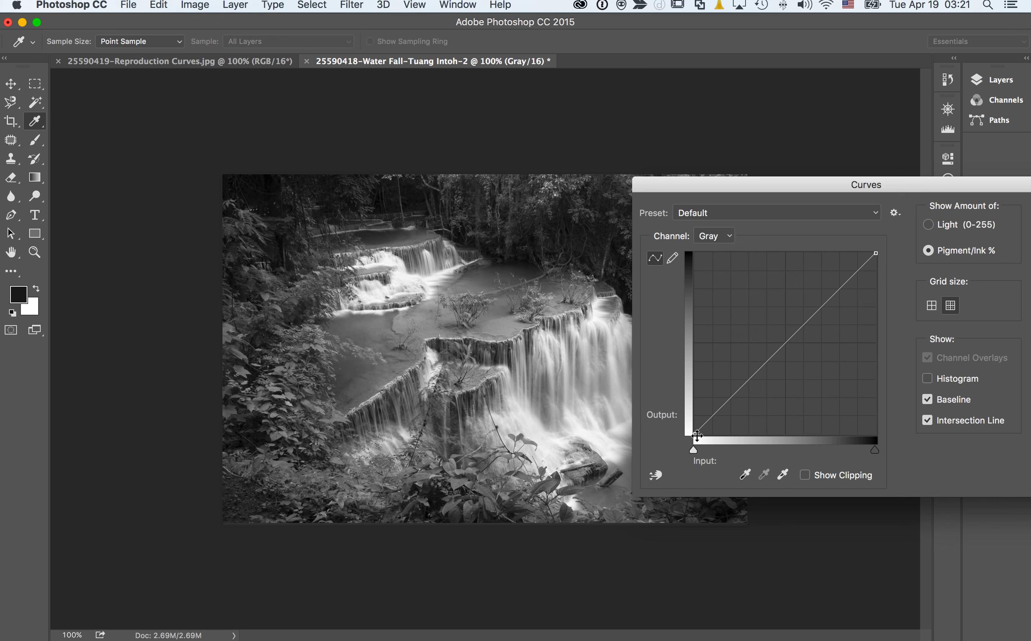
Darken the highlights on the Gray curve with a point at input 9%, output 18%, and anchor the darker tones at 67%.
{"action": "left_click", "coordinate": [694, 435]}
{"action": "left_click_drag", "start_coordinate": [694, 434], "coordinate": [712, 409]}
{"action": "left_click", "coordinate": [824, 301]}
{"action": "left_click_drag", "start_coordinate": [824, 301], "coordinate": [817, 313]}
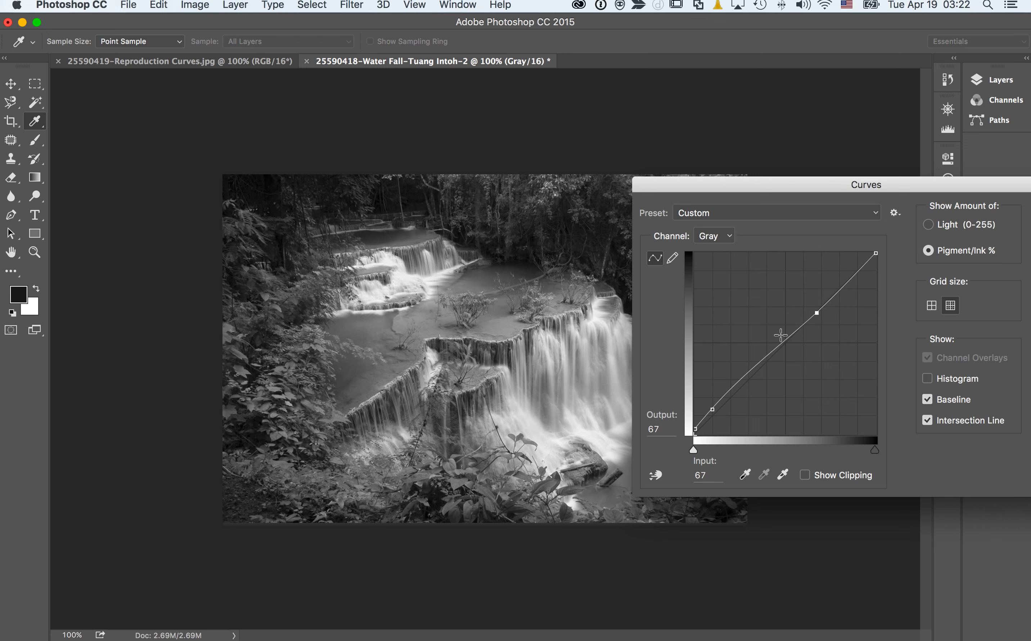
{"action": "mouse_move", "coordinate": [713, 408]}
{"action": "left_mouse_down"}
{"action": "mouse_move", "coordinate": [695, 428]}
{"action": "mouse_move", "coordinate": [712, 401]}
{"action": "left_mouse_up"}
Reposition the Curves dialog and toggle the preview repeatedly to compare the waterfall before and after the highlight adjustment.
{"action": "left_click_drag", "start_coordinate": [827, 190], "coordinate": [725, 107]}
{"action": "left_click", "coordinate": [941, 271]}
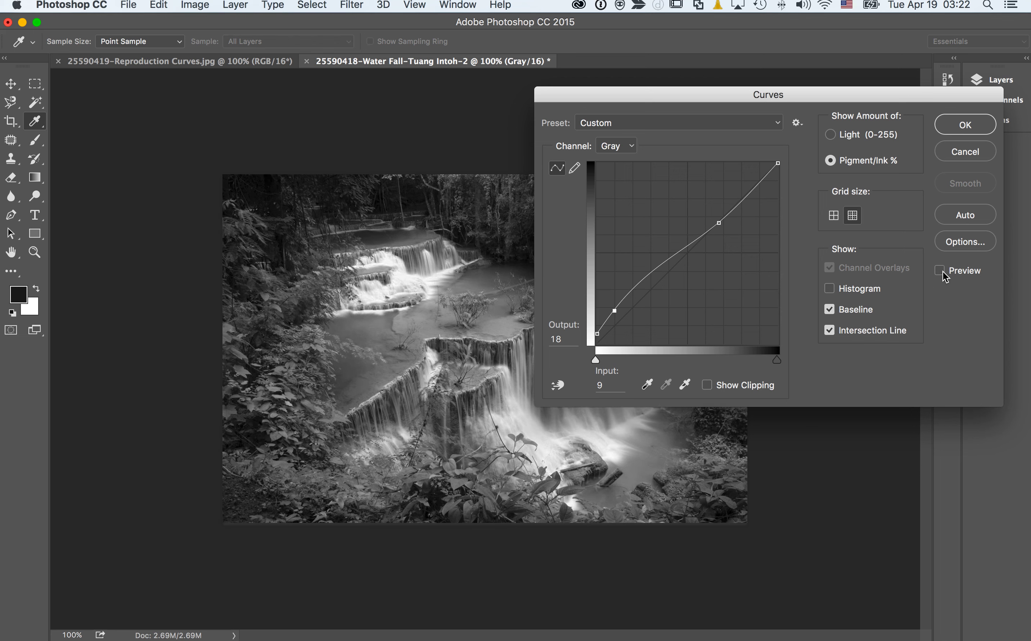
{"action": "left_click", "coordinate": [942, 272]}
{"action": "left_click", "coordinate": [944, 273]}
{"action": "left_click", "coordinate": [944, 274]}
{"action": "left_click", "coordinate": [943, 273]}
{"action": "left_click", "coordinate": [944, 274]}
{"action": "left_click", "coordinate": [944, 274]}
{"action": "left_click", "coordinate": [943, 274]}
Move the Curves dialog off the waterfall and lower the 9% highlight point to an output of 10%.
{"action": "left_click_drag", "start_coordinate": [705, 98], "coordinate": [864, 140]}
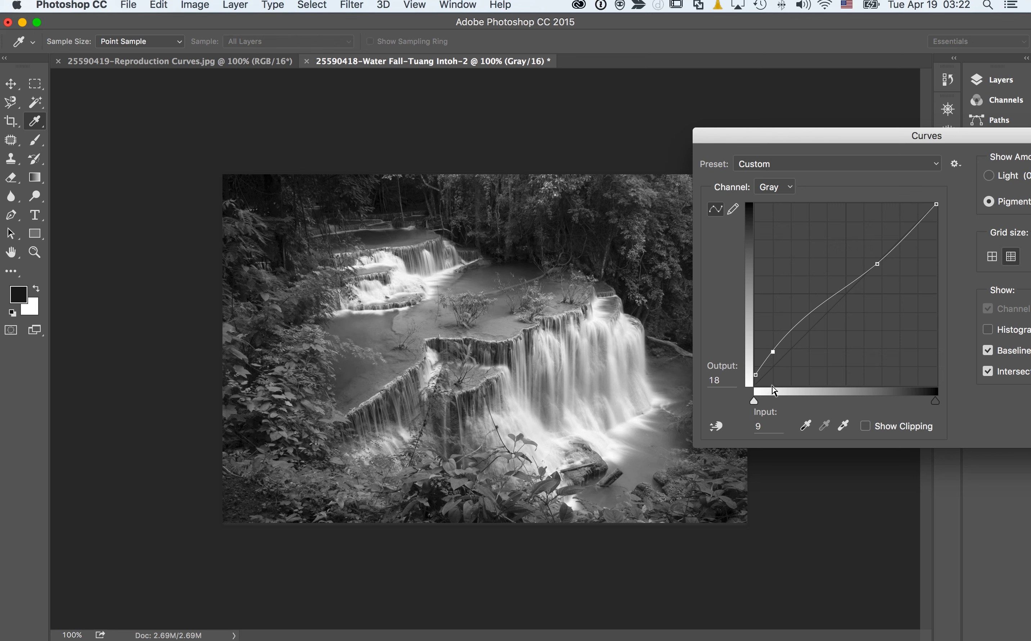
{"action": "left_click", "coordinate": [774, 353]}
{"action": "left_click_drag", "start_coordinate": [774, 354], "coordinate": [775, 375]}
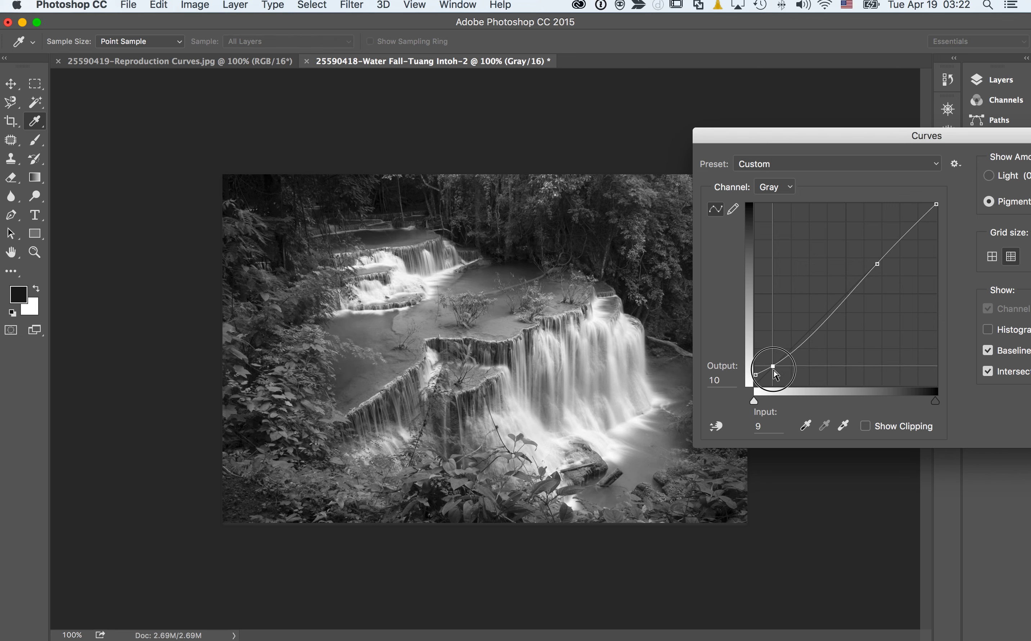
Move the highlight point to input 10%, output 20%, set the white endpoint's output to 5%, and compare with the preview.
{"action": "left_click_drag", "start_coordinate": [775, 375], "coordinate": [777, 359]}
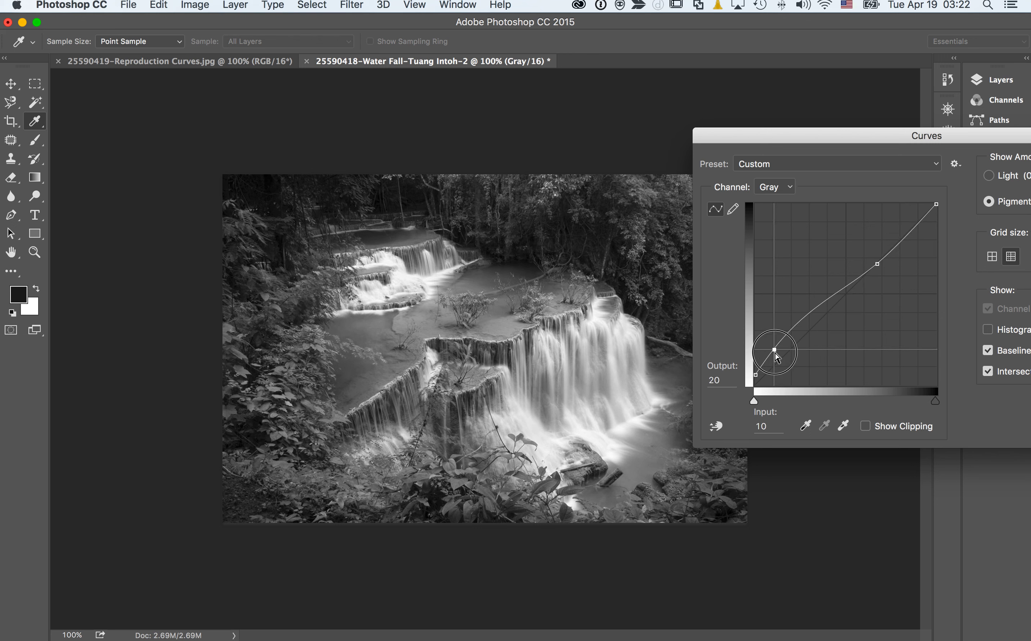
{"action": "mouse_move", "coordinate": [755, 375]}
{"action": "left_mouse_down"}
{"action": "mouse_move", "coordinate": [754, 390]}
{"action": "mouse_move", "coordinate": [753, 380]}
{"action": "left_mouse_up"}
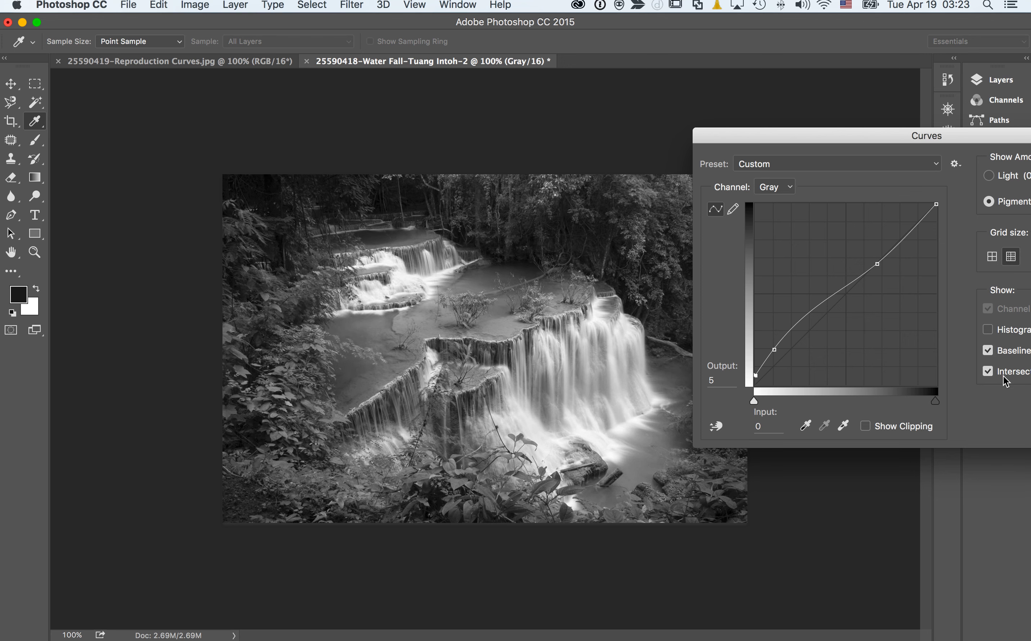
{"action": "left_click_drag", "start_coordinate": [948, 144], "coordinate": [862, 132]}
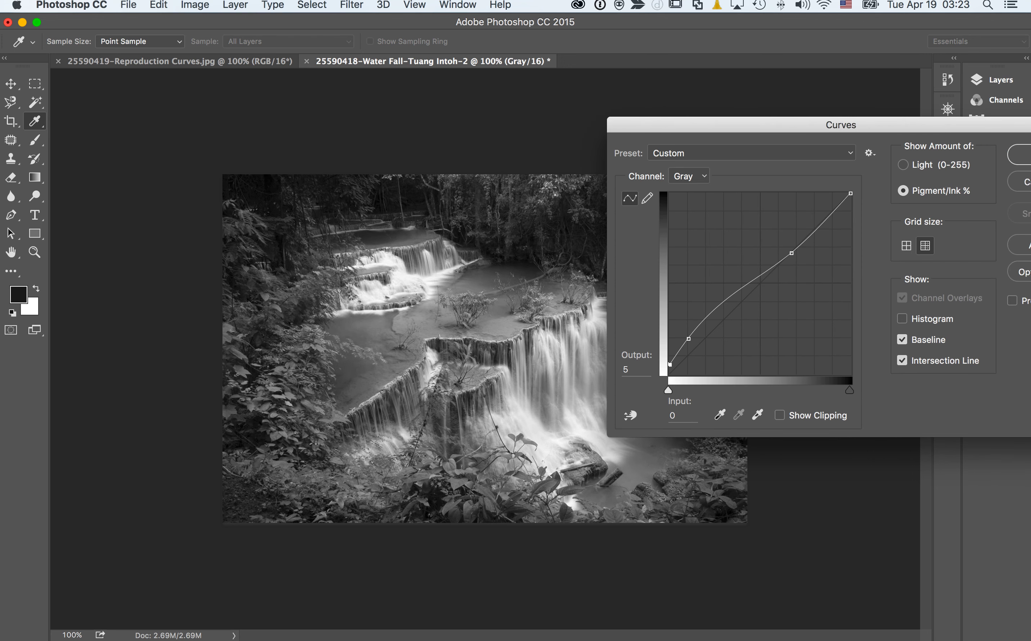
{"action": "left_click", "coordinate": [1012, 301]}
{"action": "left_click", "coordinate": [1012, 300]}
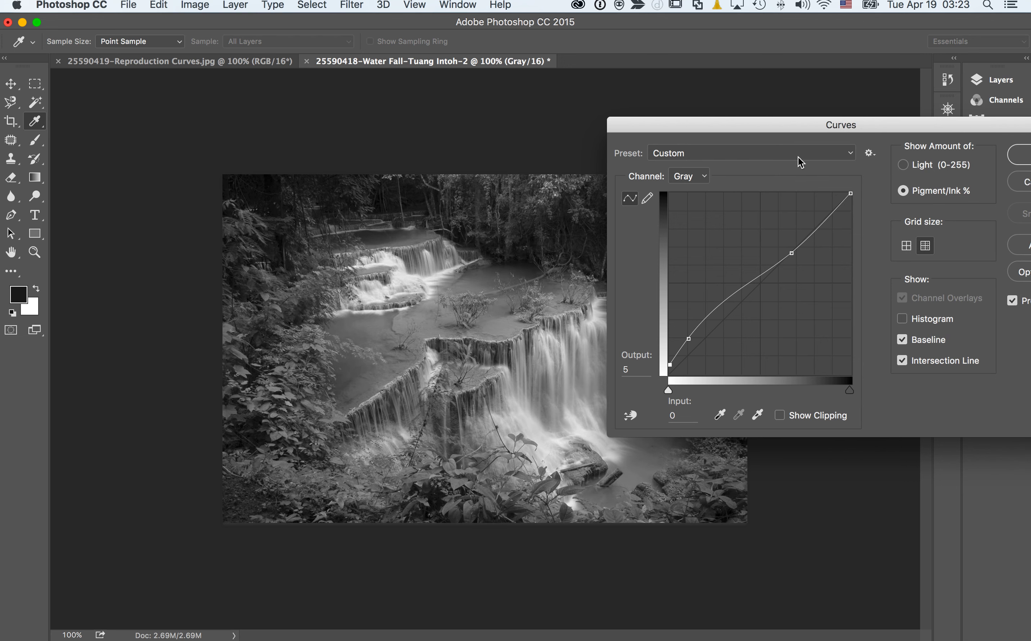
Apply the Curves adjustment and close the grayscale waterfall document, saving its changes.
{"action": "left_click_drag", "start_coordinate": [770, 124], "coordinate": [609, 225]}
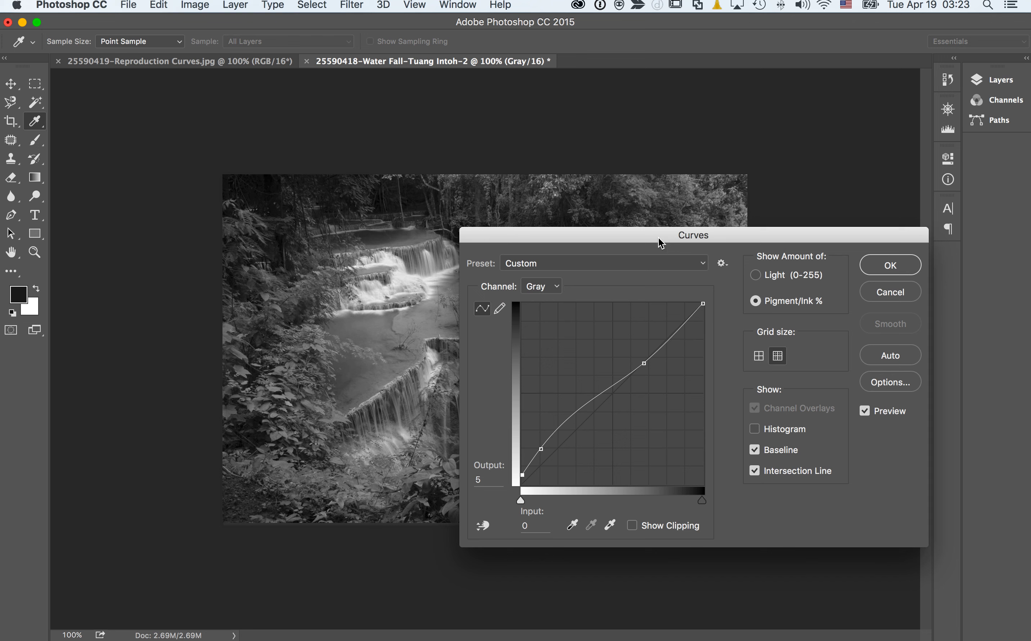
{"action": "left_click", "coordinate": [889, 265]}
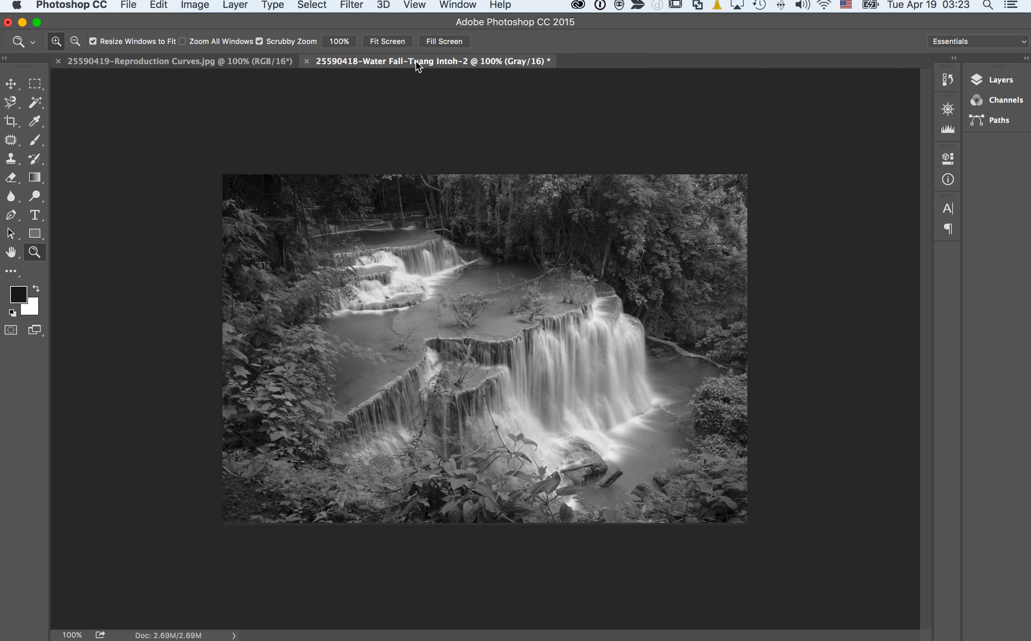
{"action": "left_click", "coordinate": [307, 62]}
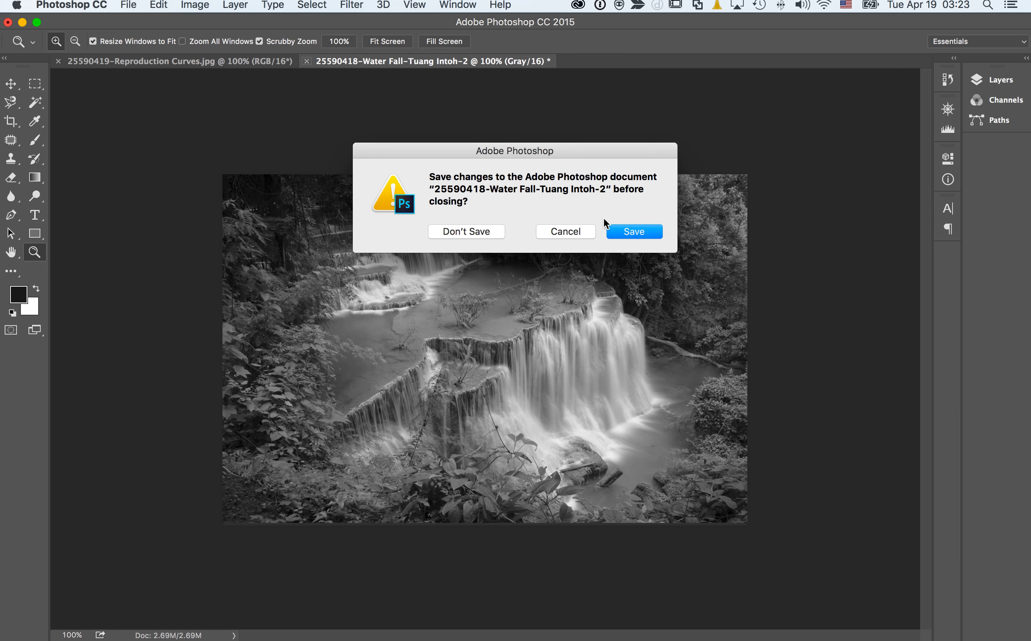
{"action": "left_click", "coordinate": [642, 235]}
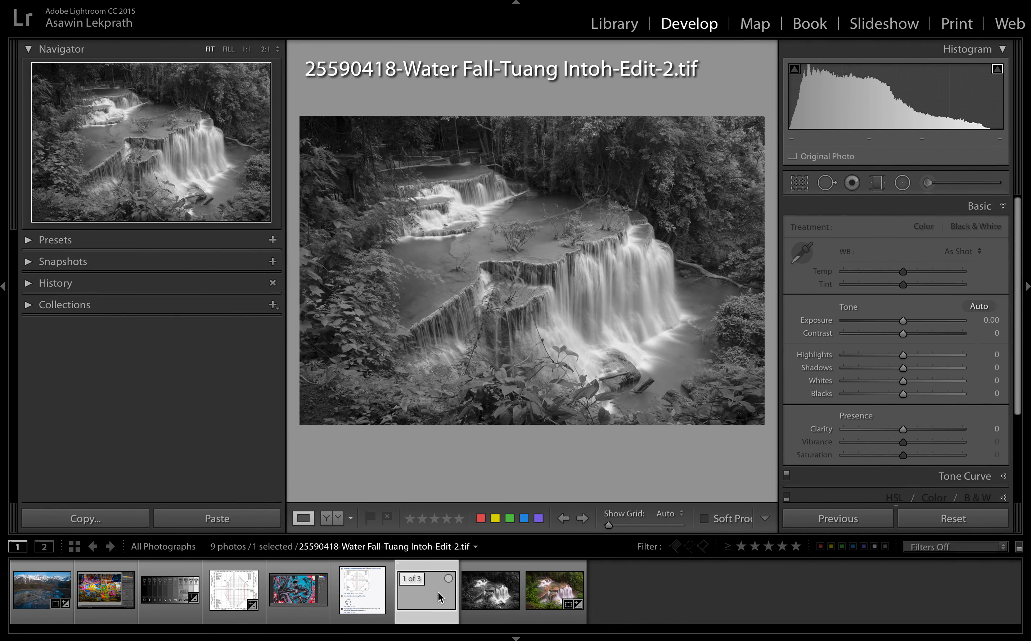
Switch to Lightroom and compare the two black-and-white waterfall edits with each other and with the original color photo.
{"action": "left_click", "coordinate": [484, 600]}
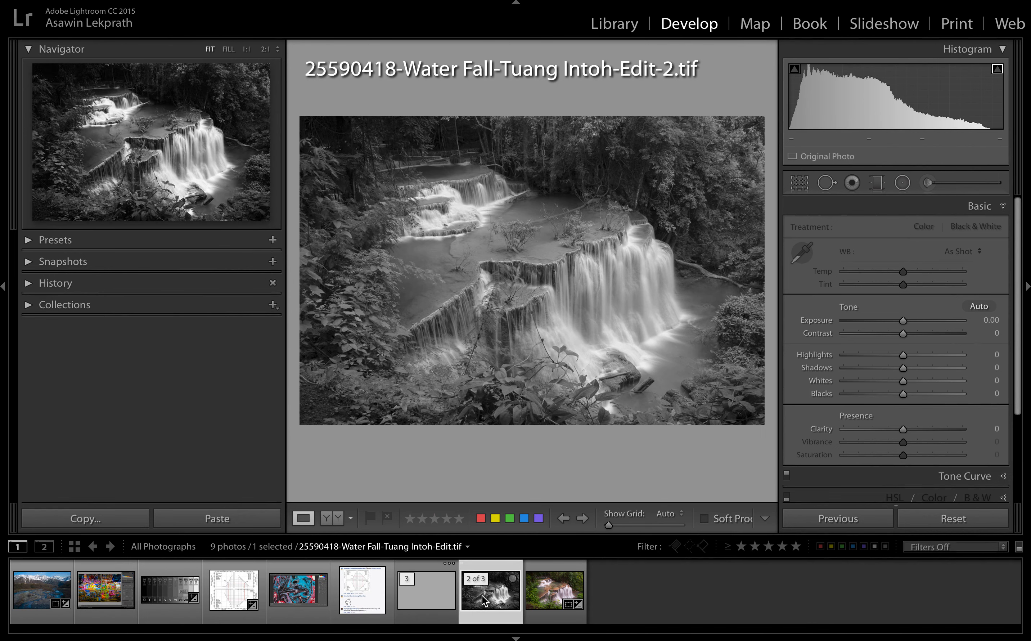
{"action": "left_click", "coordinate": [430, 601]}
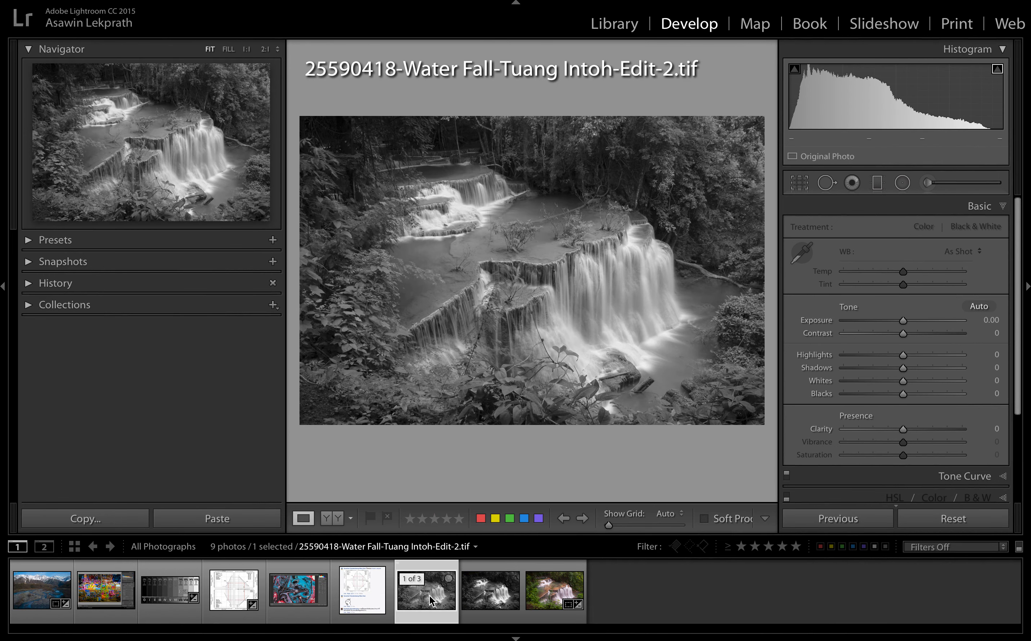
{"action": "left_click", "coordinate": [486, 600]}
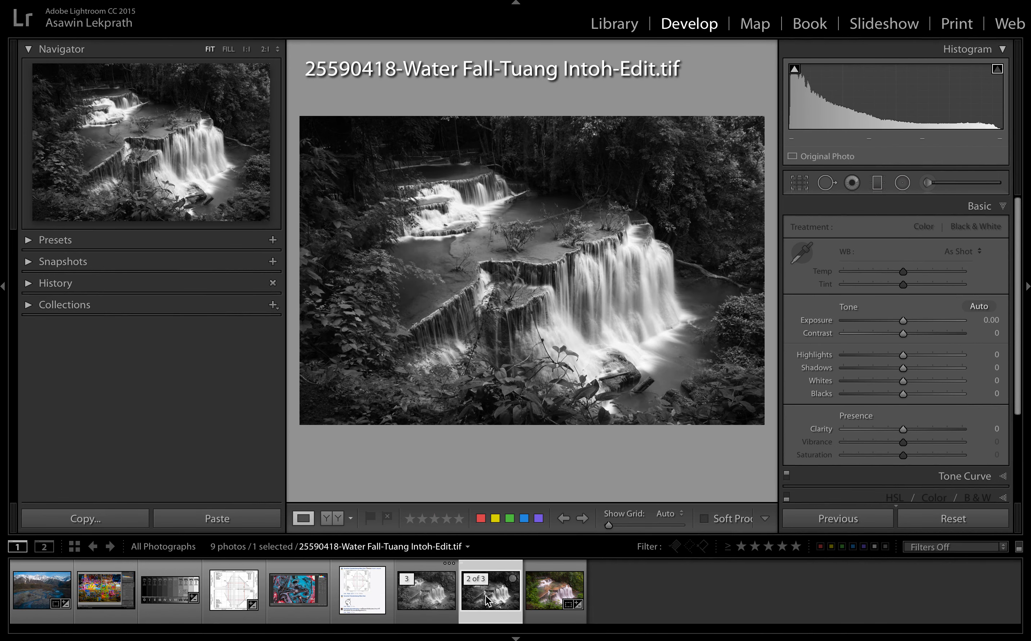
{"action": "left_click", "coordinate": [431, 604]}
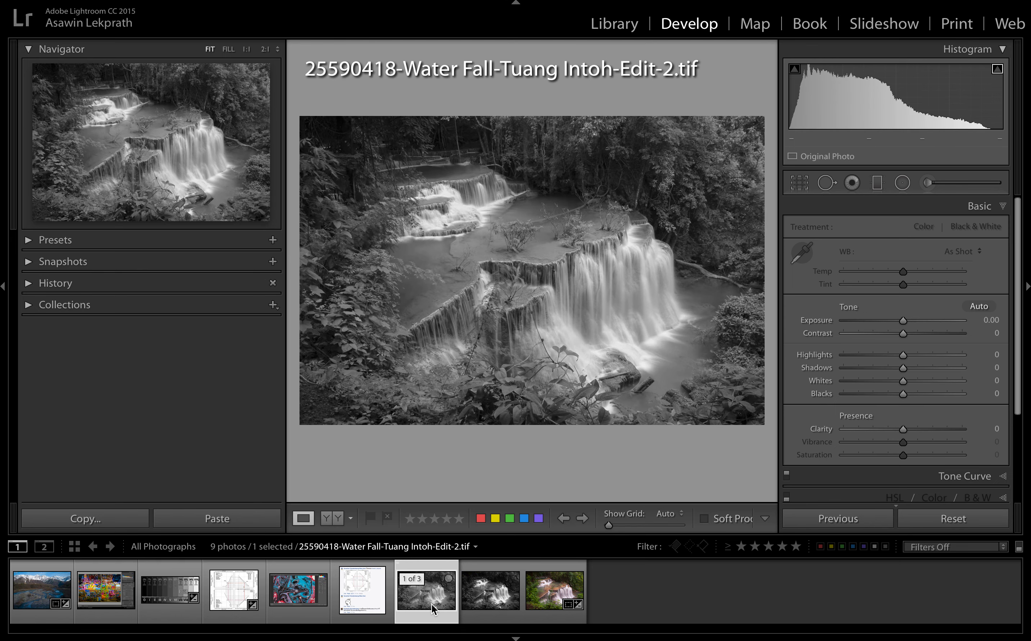
{"action": "left_click", "coordinate": [543, 604]}
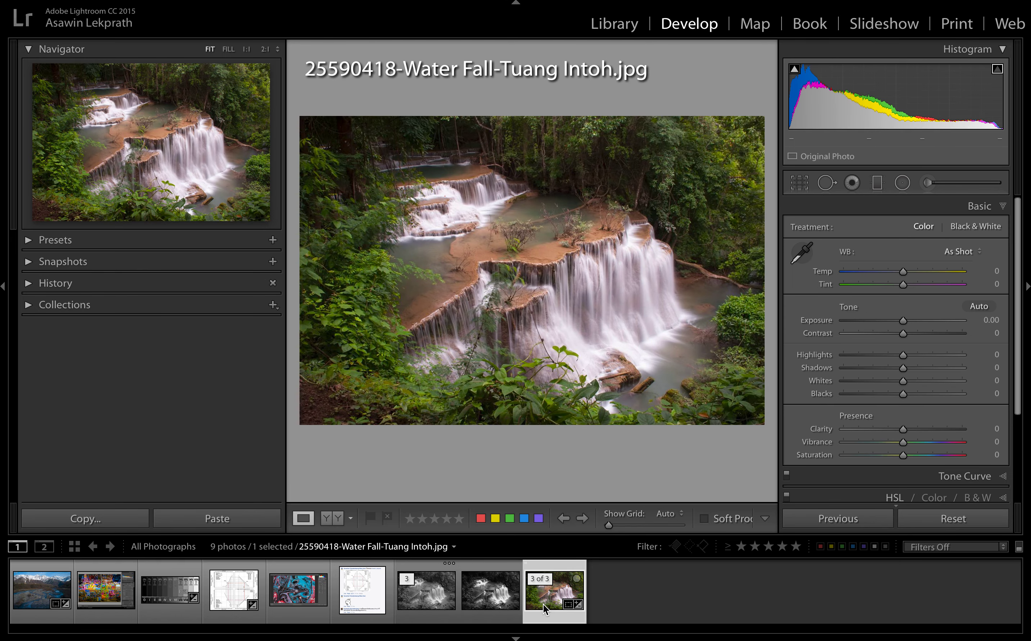
{"action": "left_click", "coordinate": [506, 603]}
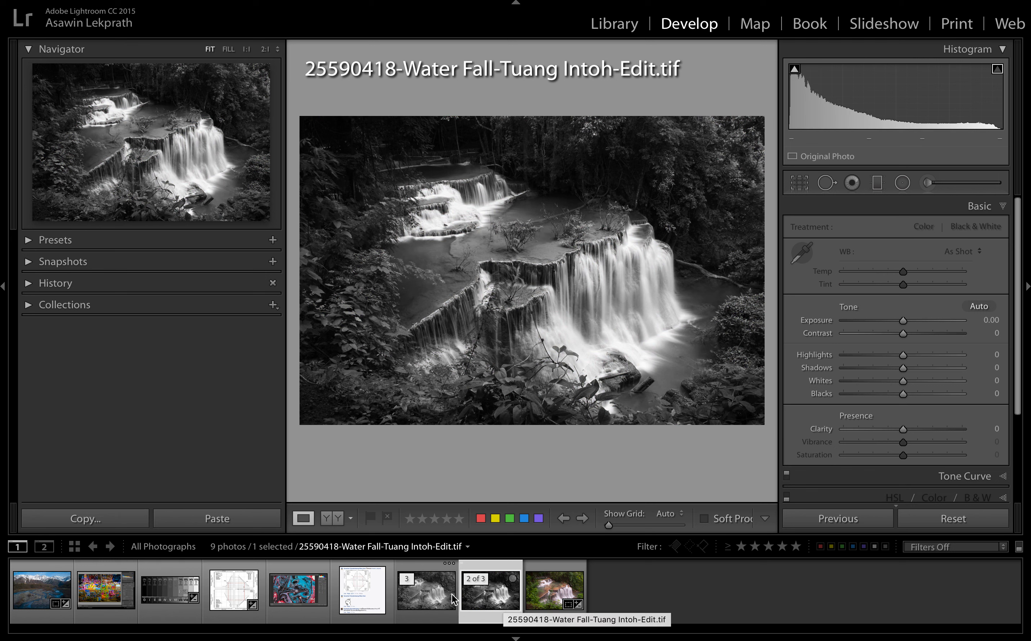
{"action": "left_click", "coordinate": [436, 598]}
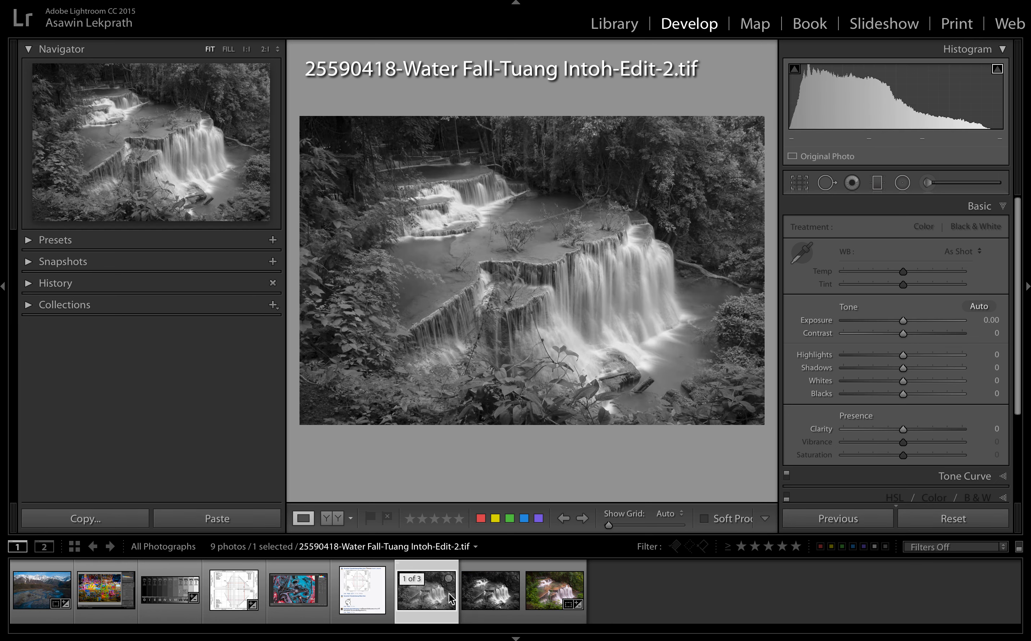
{"action": "left_click", "coordinate": [487, 594]}
Open the original color waterfall JPEG in Adobe Photoshop CC 2015 as a copy with Lightroom adjustments.
{"action": "left_click", "coordinate": [550, 595]}
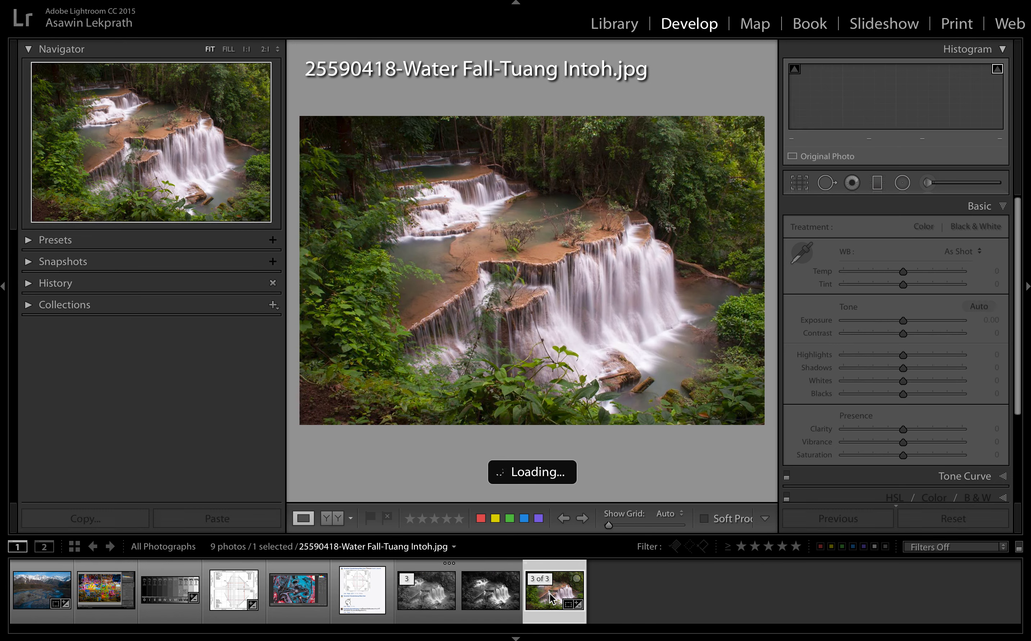
{"action": "right_click", "coordinate": [550, 596]}
{"action": "mouse_move", "coordinate": [657, 320]}
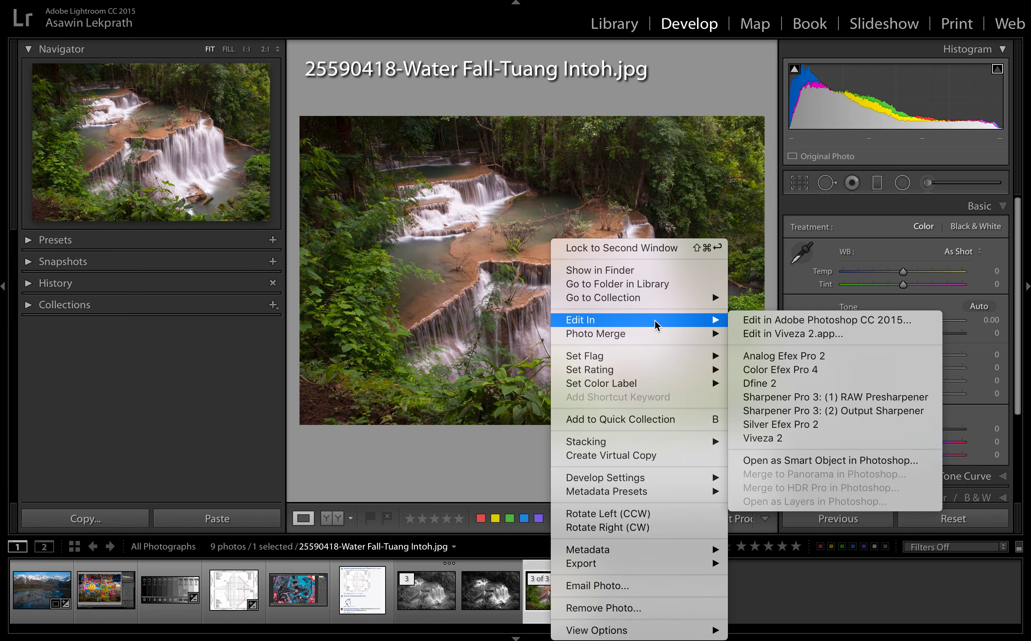
{"action": "left_click", "coordinate": [776, 321]}
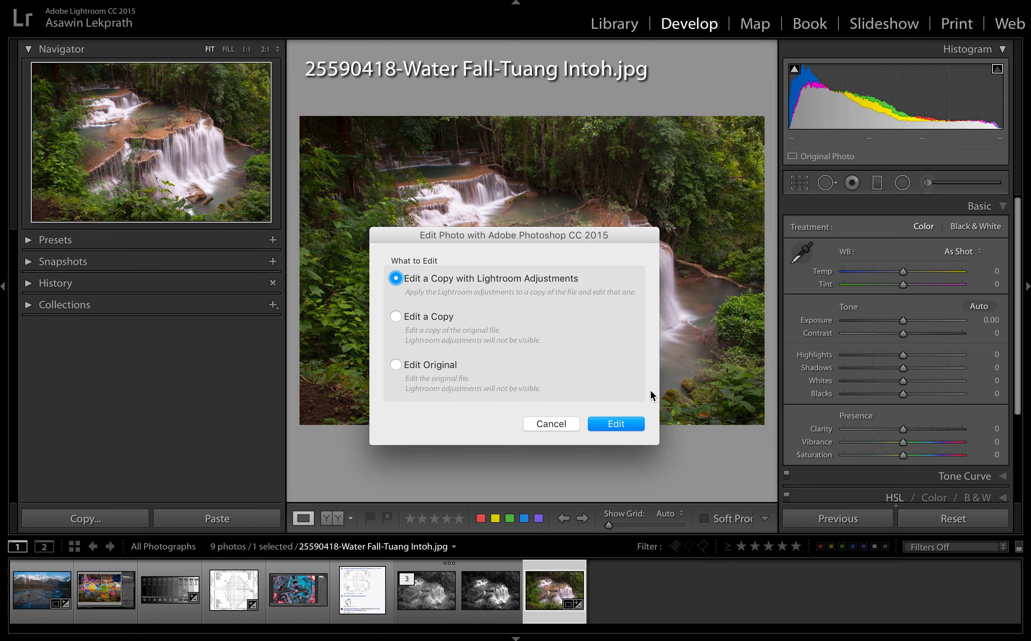
{"action": "left_click", "coordinate": [626, 424]}
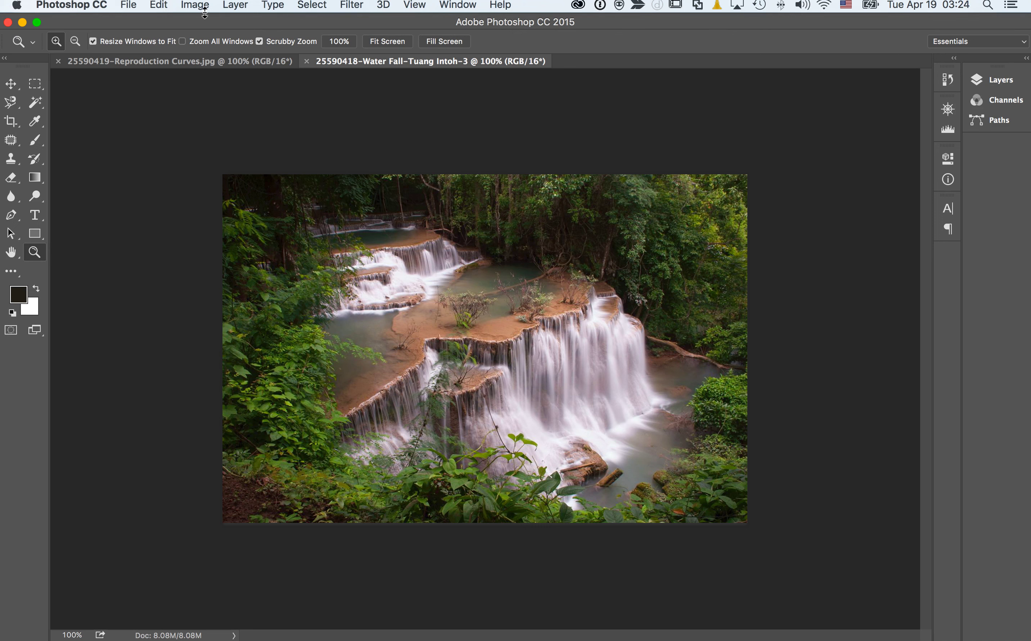
Convert the color waterfall copy to Grayscale mode, discarding the color information.
{"action": "left_click", "coordinate": [195, 5]}
{"action": "mouse_move", "coordinate": [297, 22]}
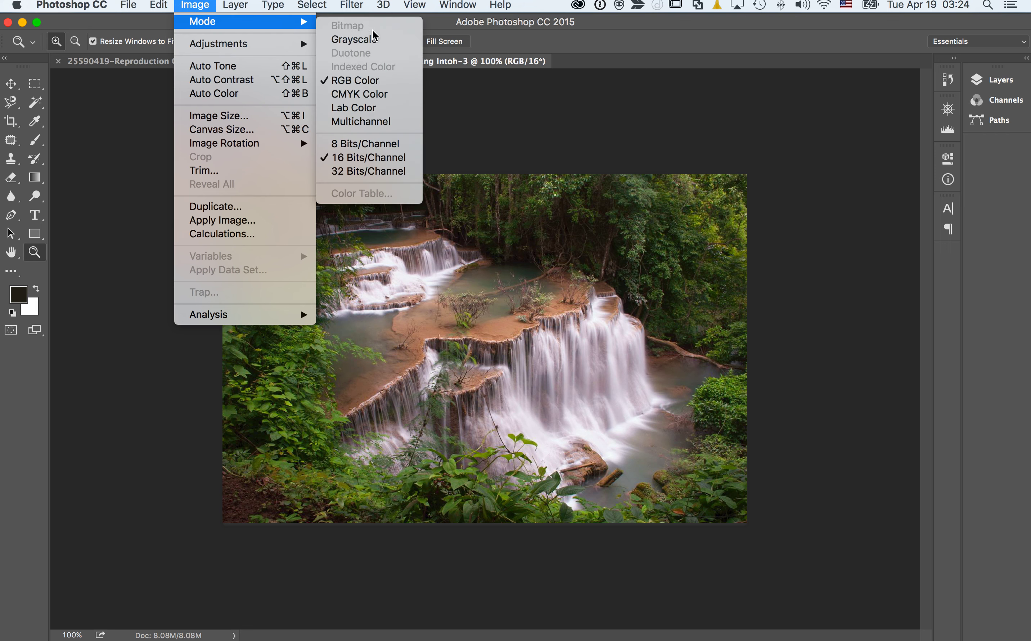
{"action": "left_click", "coordinate": [374, 35]}
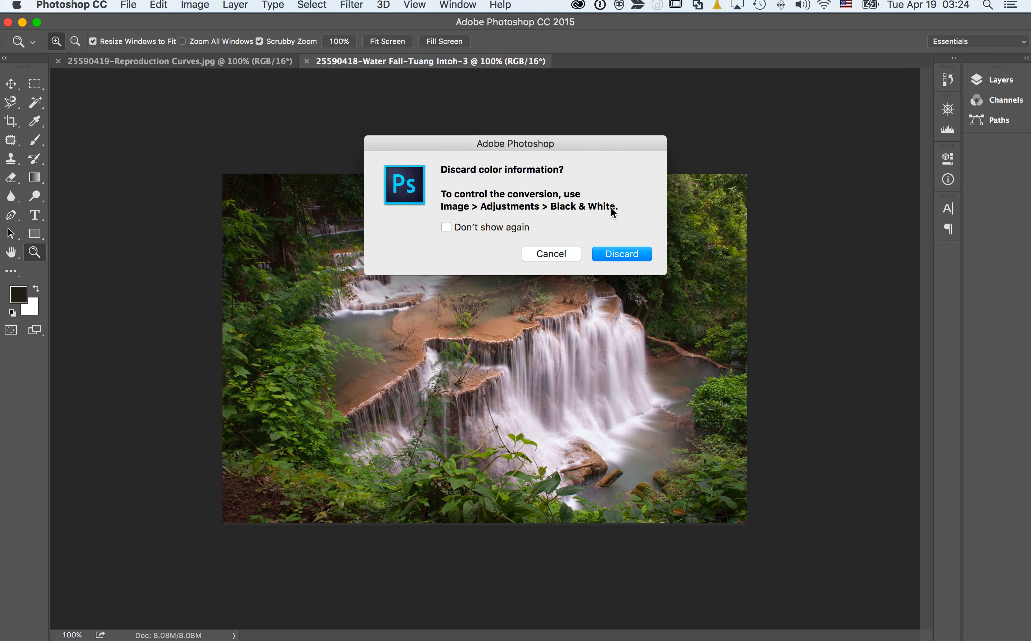
{"action": "left_click", "coordinate": [633, 253]}
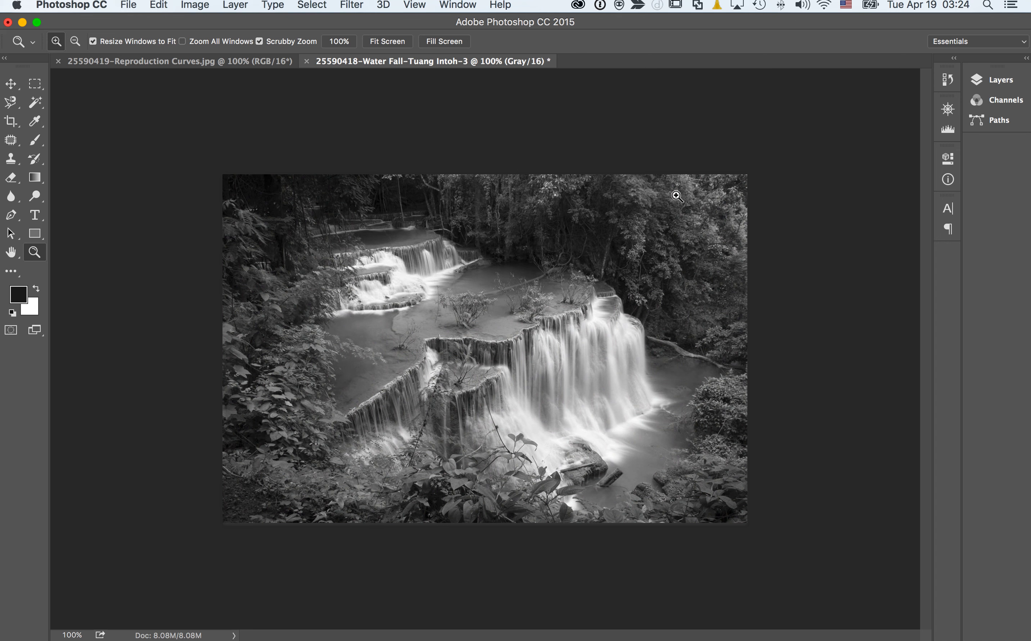
Open the Curves adjustment and move its dialog aside to uncover more of the waterfall.
{"action": "left_click", "coordinate": [235, 6]}
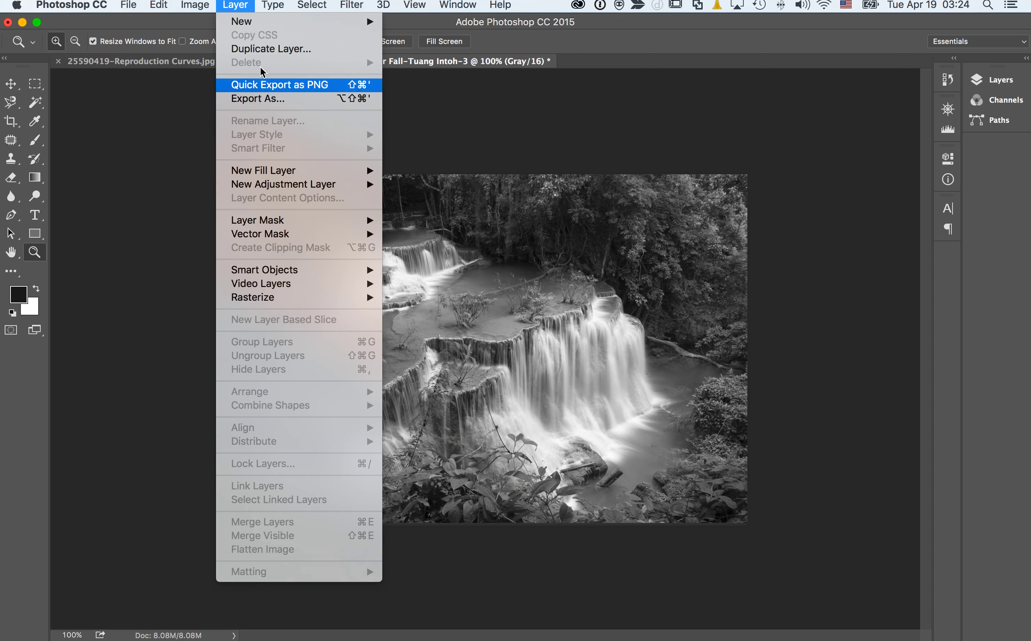
{"action": "mouse_move", "coordinate": [214, 50]}
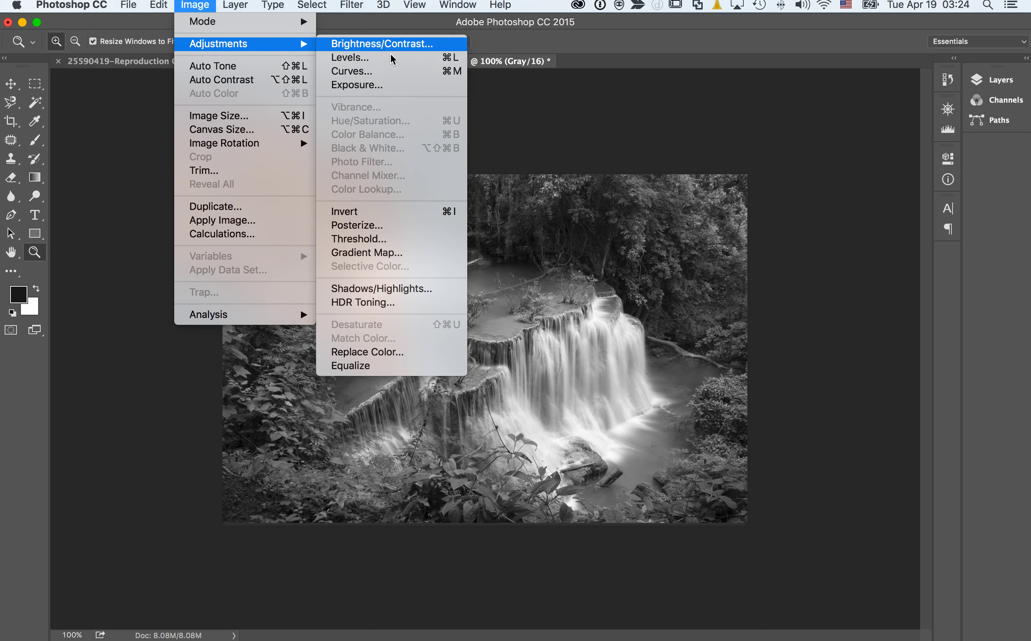
{"action": "left_click", "coordinate": [395, 71]}
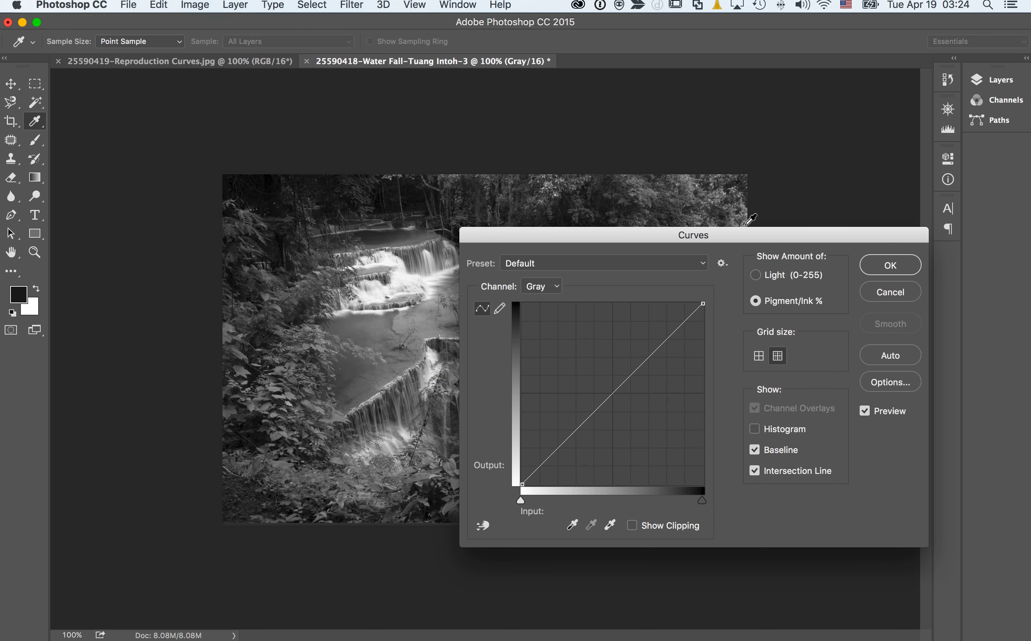
{"action": "left_click_drag", "start_coordinate": [728, 232], "coordinate": [916, 280]}
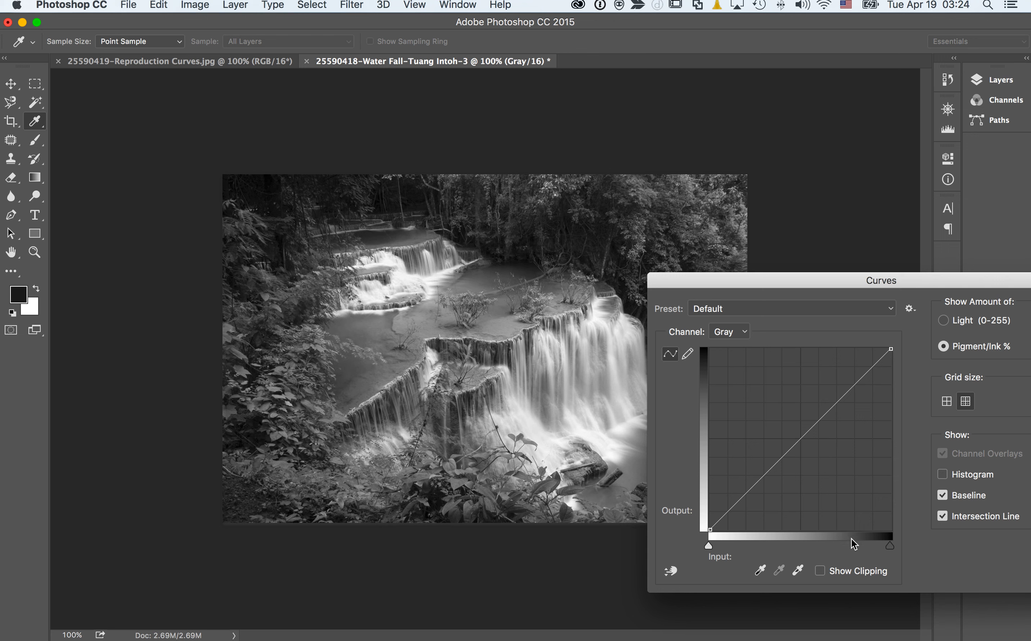
Lighten the shadows with a curve point at input 83%, output 66%, and hold the highlights at input 19%, output 19%, with the white endpoint slightly raised.
{"action": "left_click", "coordinate": [858, 384]}
{"action": "left_click_drag", "start_coordinate": [859, 388], "coordinate": [860, 410]}
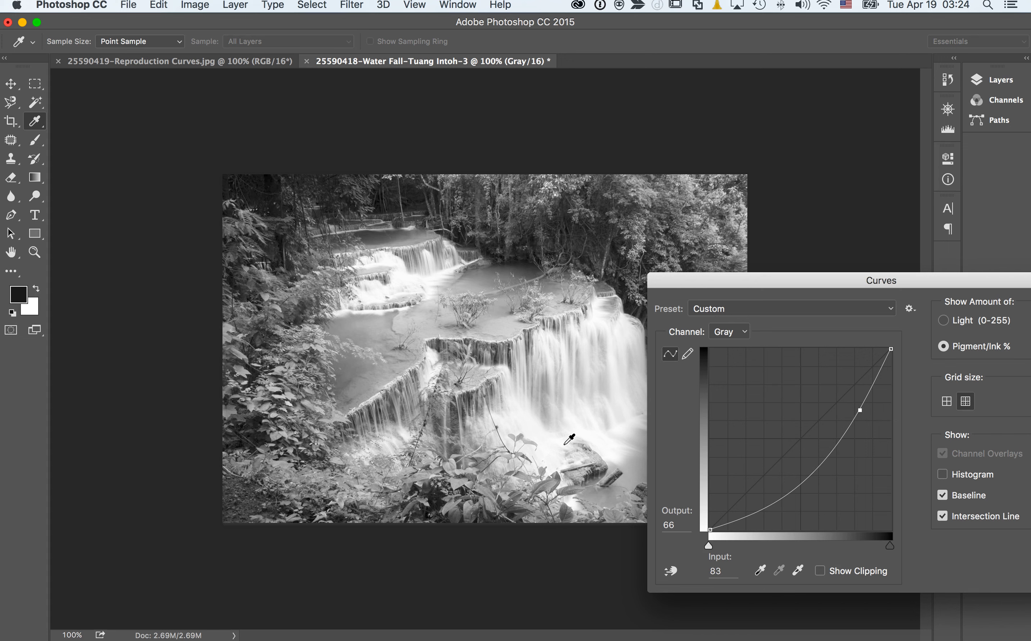
{"action": "left_click", "coordinate": [736, 523]}
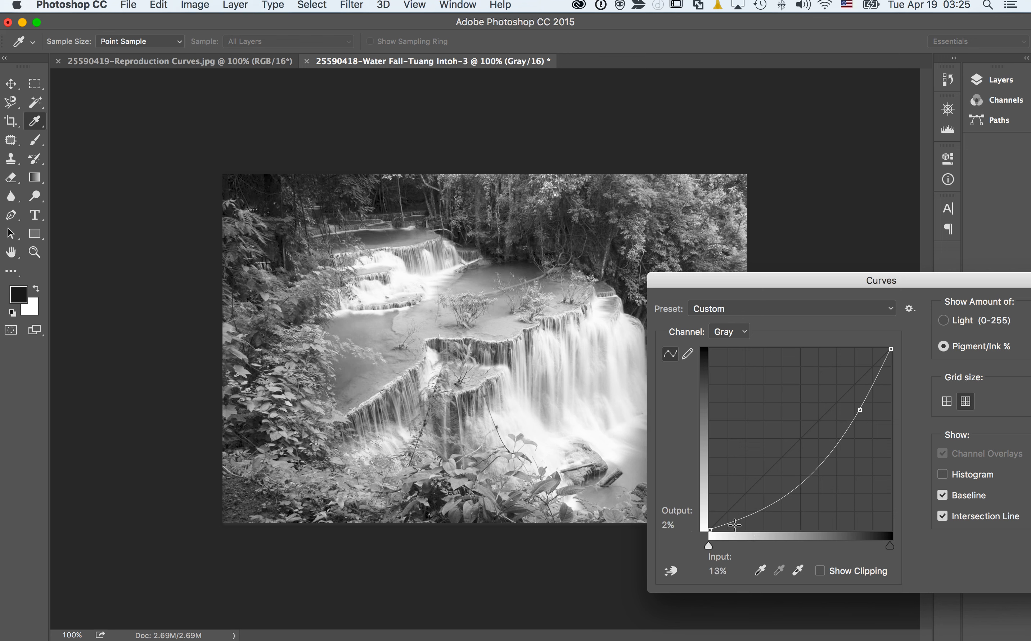
{"action": "left_click_drag", "start_coordinate": [710, 529], "coordinate": [745, 495]}
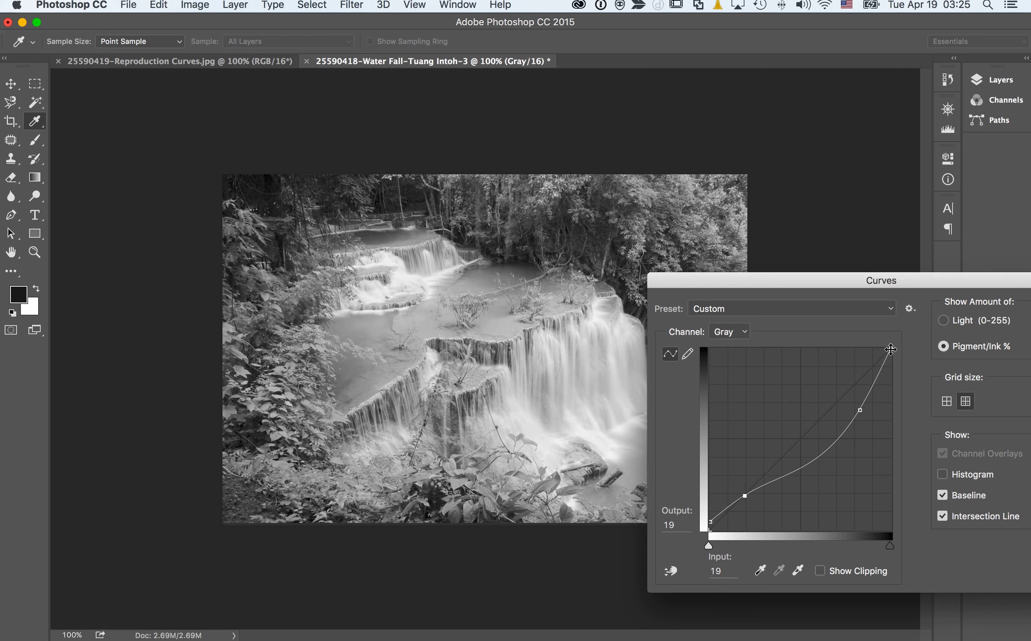
Lower the black endpoint of the Gray curve to an output of 95%.
{"action": "mouse_move", "coordinate": [891, 349]}
{"action": "left_mouse_down"}
{"action": "mouse_move", "coordinate": [893, 373]}
{"action": "mouse_move", "coordinate": [892, 357]}
{"action": "left_mouse_up"}
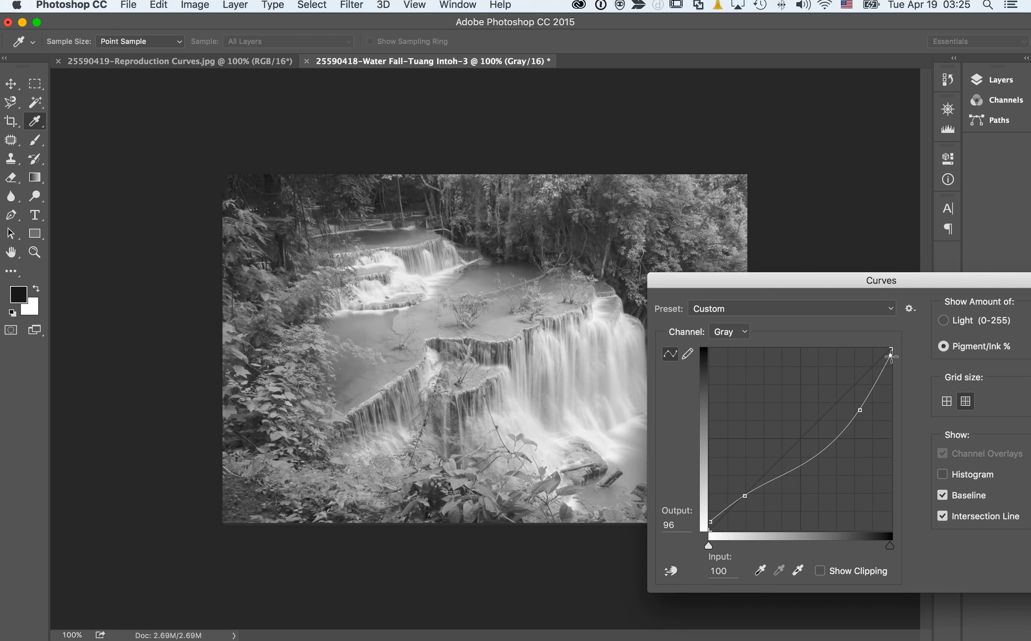
{"action": "left_click_drag", "start_coordinate": [891, 356], "coordinate": [894, 359]}
{"action": "left_click_drag", "start_coordinate": [891, 359], "coordinate": [892, 368]}
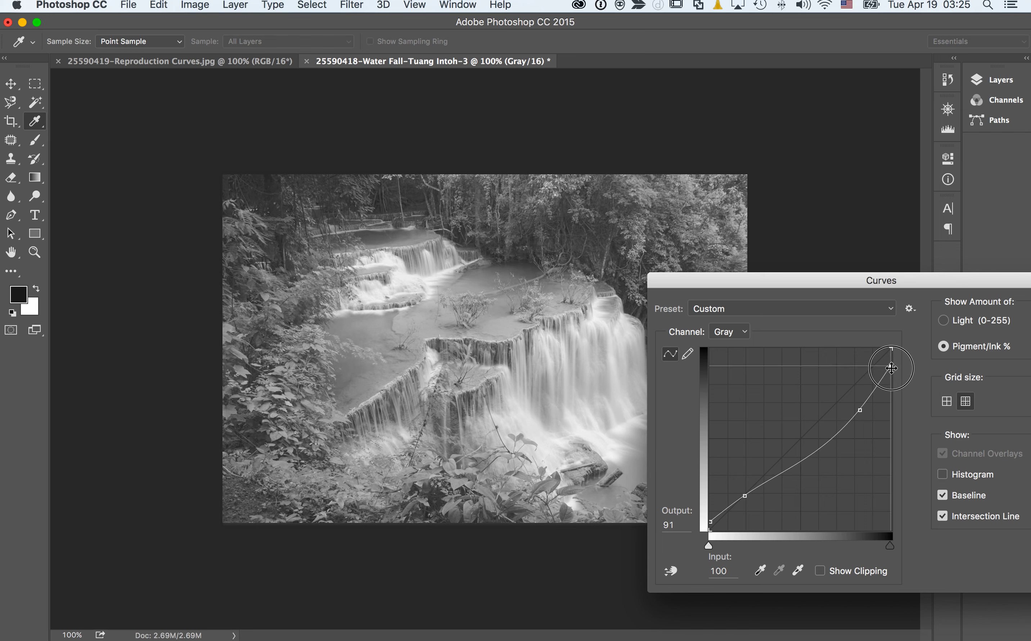
{"action": "left_click_drag", "start_coordinate": [892, 368], "coordinate": [891, 358]}
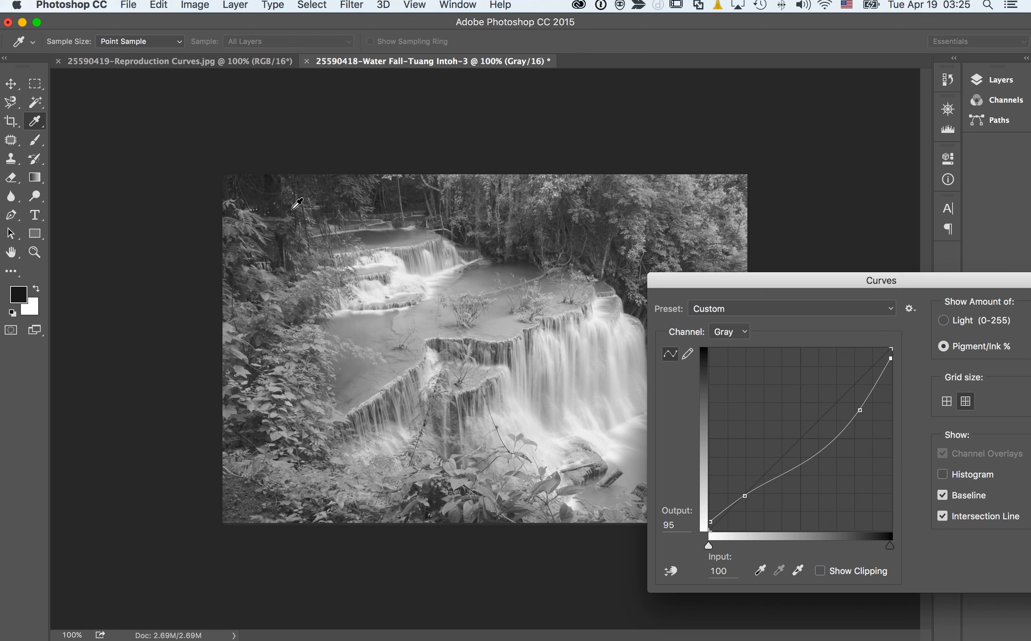
Shift the Curves dialog and move the shadow point to input 79%, output 60%.
{"action": "left_click_drag", "start_coordinate": [761, 275], "coordinate": [716, 274]}
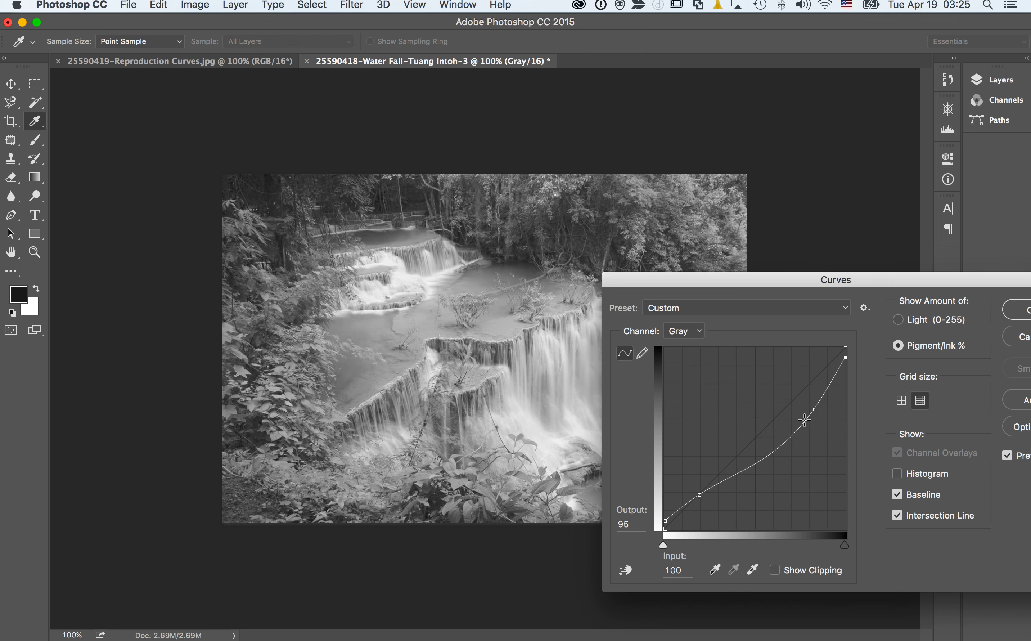
{"action": "left_click_drag", "start_coordinate": [814, 409], "coordinate": [803, 413]}
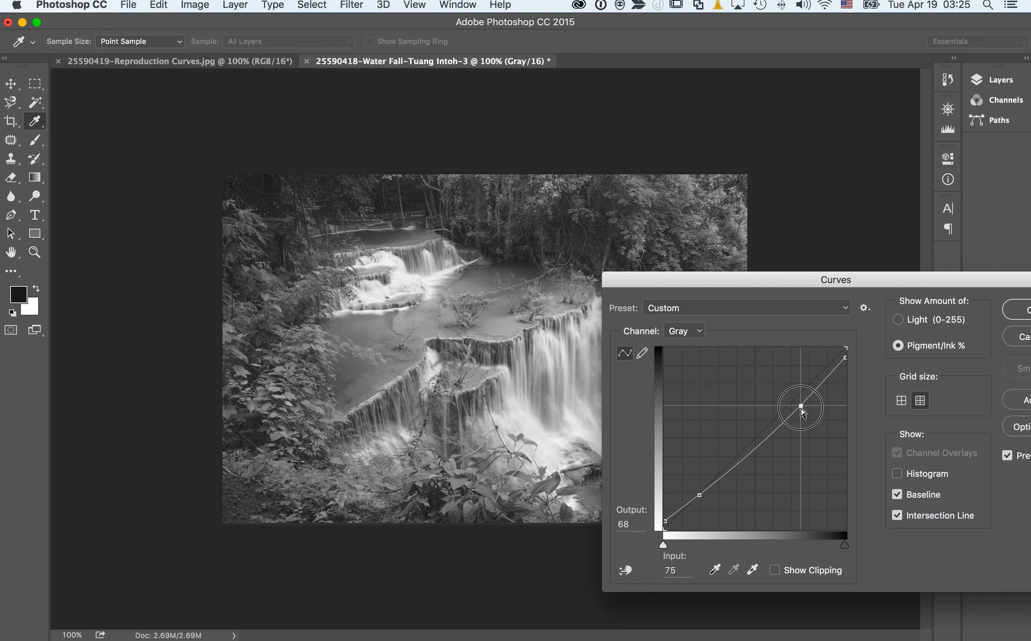
{"action": "mouse_move", "coordinate": [800, 409]}
{"action": "left_mouse_down"}
{"action": "mouse_move", "coordinate": [785, 383]}
{"action": "mouse_move", "coordinate": [809, 429]}
{"action": "left_mouse_up"}
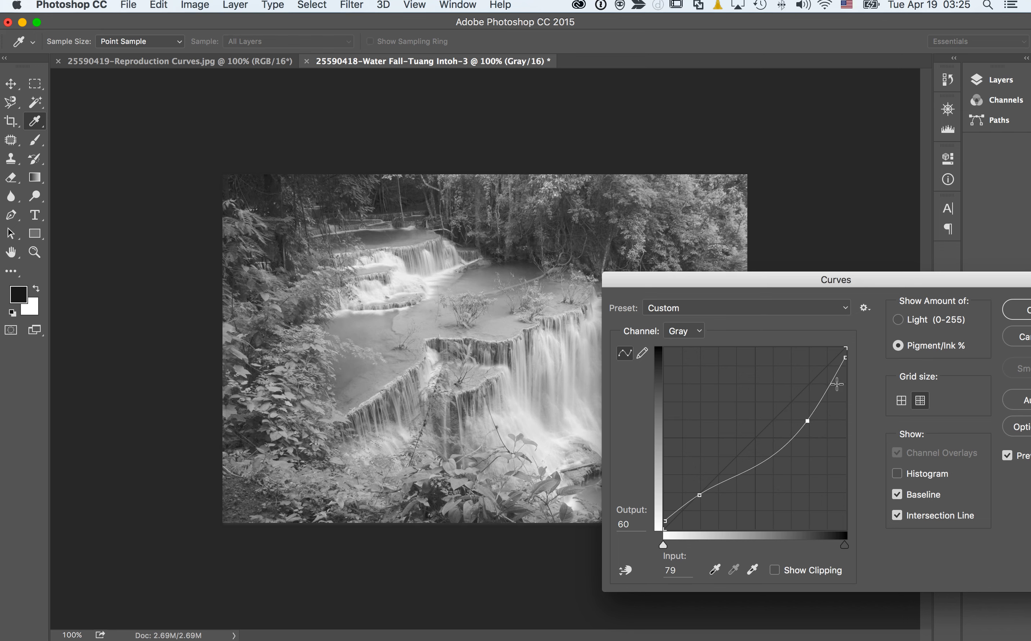
Lower the Gray curve's black endpoint to input 100%, output 93%, reposition the dialog, and apply the Curves adjustment.
{"action": "mouse_move", "coordinate": [844, 359]}
{"action": "left_mouse_down"}
{"action": "mouse_move", "coordinate": [847, 380]}
{"action": "mouse_move", "coordinate": [847, 363]}
{"action": "left_mouse_up"}
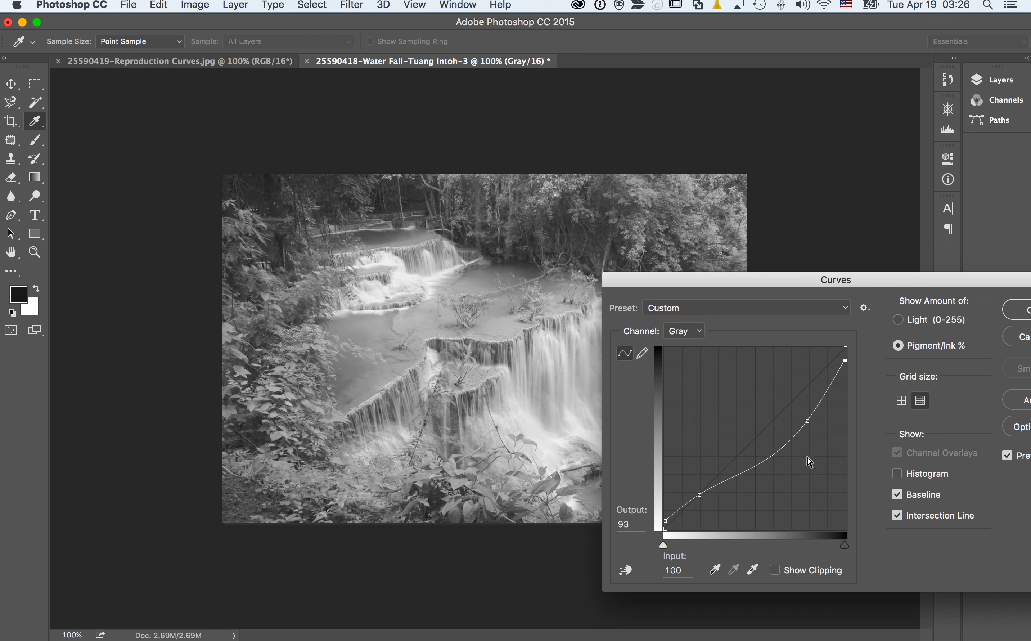
{"action": "left_click_drag", "start_coordinate": [844, 360], "coordinate": [845, 360]}
{"action": "mouse_move", "coordinate": [667, 280]}
{"action": "left_mouse_down"}
{"action": "mouse_move", "coordinate": [473, 330]}
{"action": "mouse_move", "coordinate": [430, 296]}
{"action": "mouse_move", "coordinate": [458, 282]}
{"action": "mouse_move", "coordinate": [515, 406]}
{"action": "mouse_move", "coordinate": [634, 514]}
{"action": "mouse_move", "coordinate": [590, 441]}
{"action": "mouse_move", "coordinate": [515, 357]}
{"action": "mouse_move", "coordinate": [506, 286]}
{"action": "mouse_move", "coordinate": [651, 282]}
{"action": "left_mouse_up"}
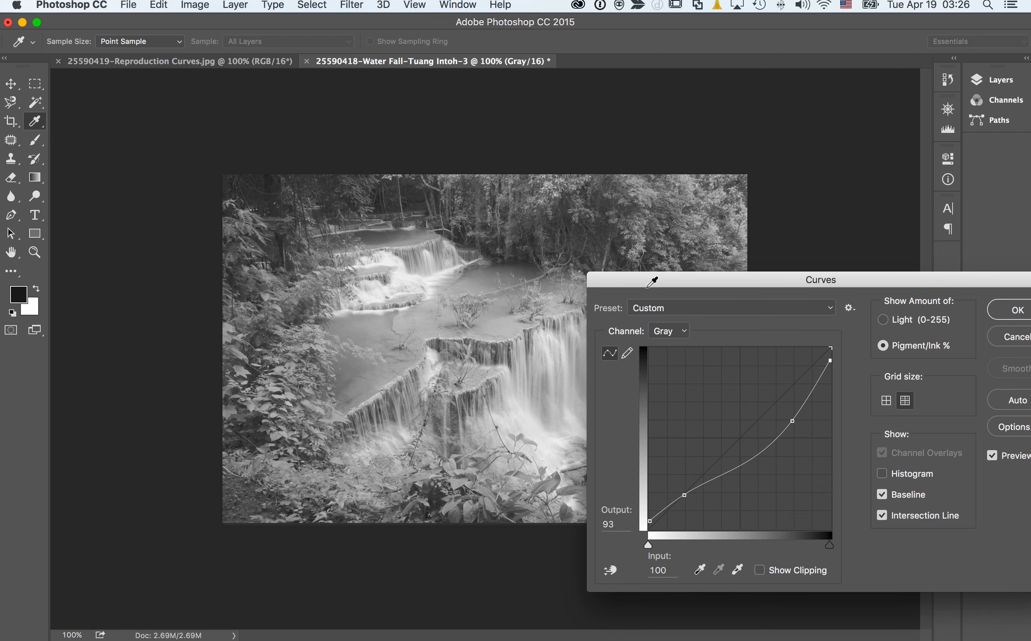
{"action": "left_click_drag", "start_coordinate": [657, 279], "coordinate": [617, 275]}
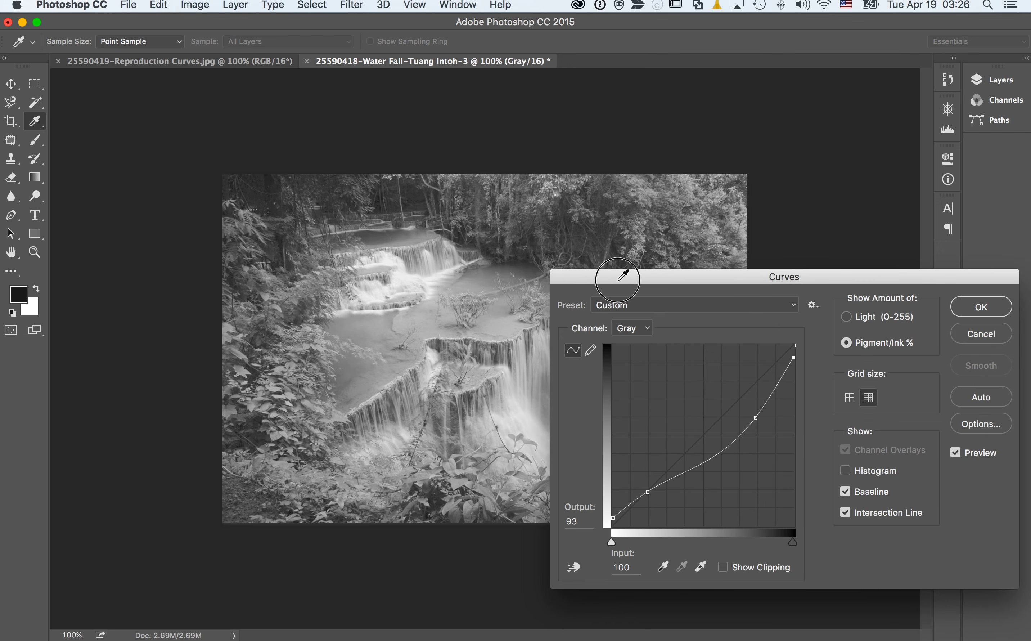
{"action": "left_click", "coordinate": [517, 261]}
{"action": "left_click_drag", "start_coordinate": [517, 261], "coordinate": [556, 280]}
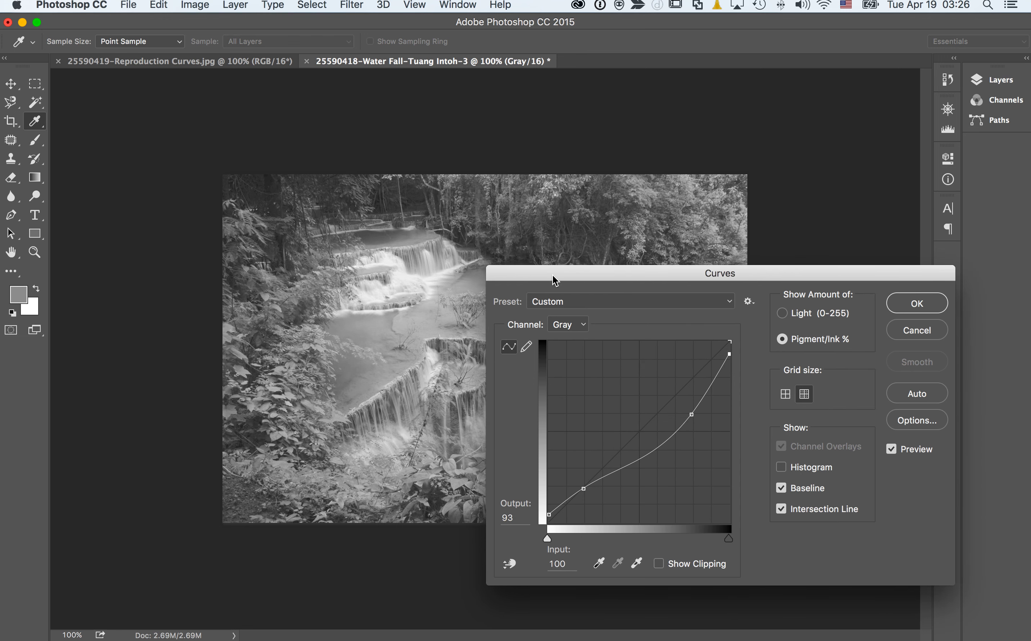
{"action": "left_click", "coordinate": [911, 304]}
Close the adjusted black-and-white waterfall document and save its changes.
{"action": "key", "text": "z"}
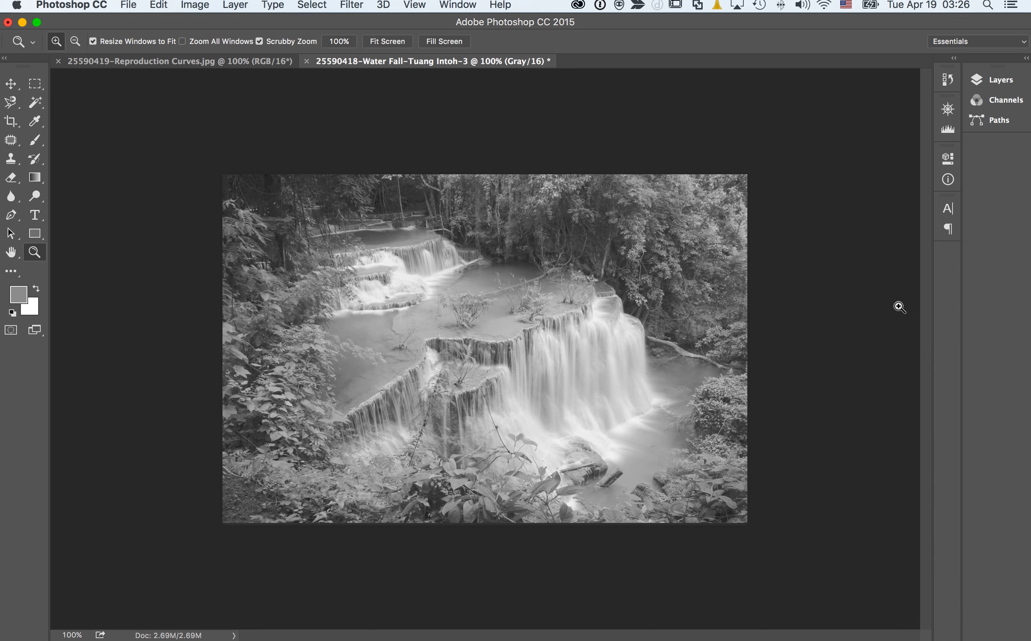
{"action": "left_click", "coordinate": [306, 62]}
{"action": "left_click", "coordinate": [641, 230]}
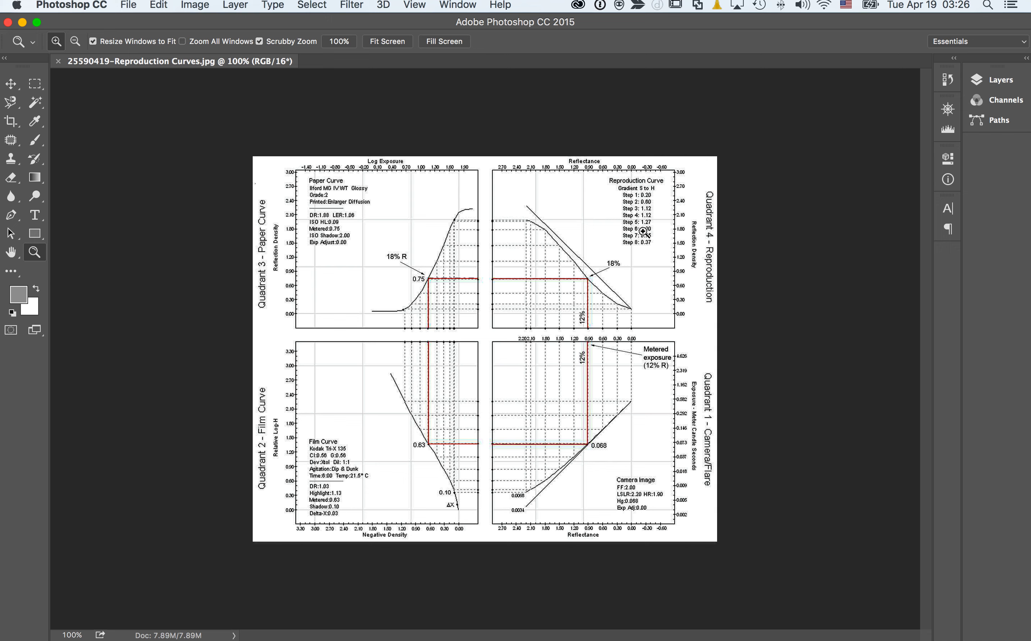
Switch to Lightroom and select the black-and-white version 25590418-Water Fall-Tuang Intoh-Edit.tif for comparison.
{"action": "key", "text": "super+Tab"}
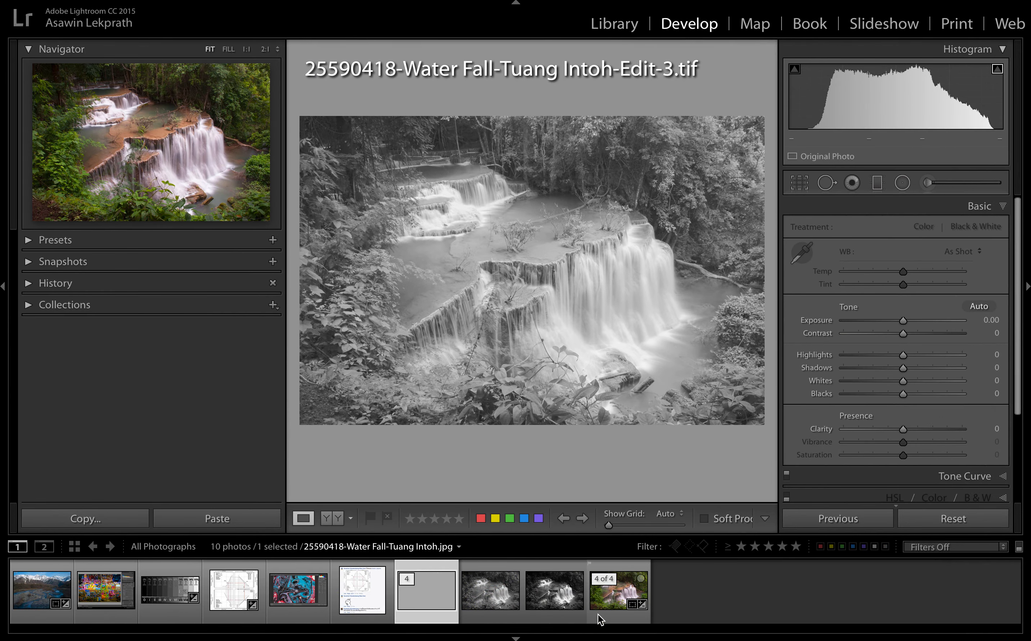
{"action": "left_click", "coordinate": [572, 600]}
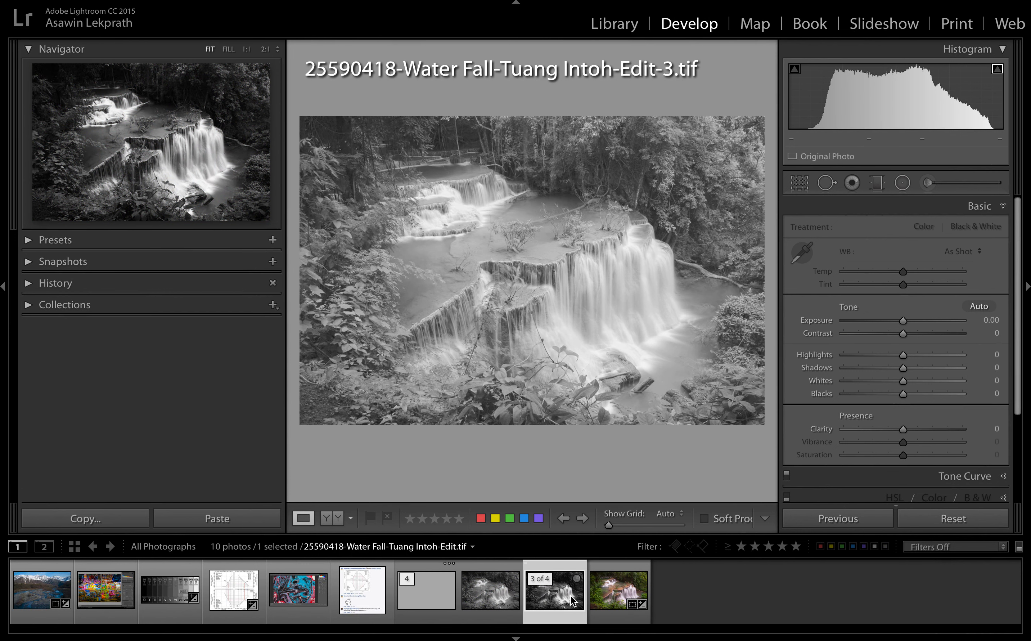